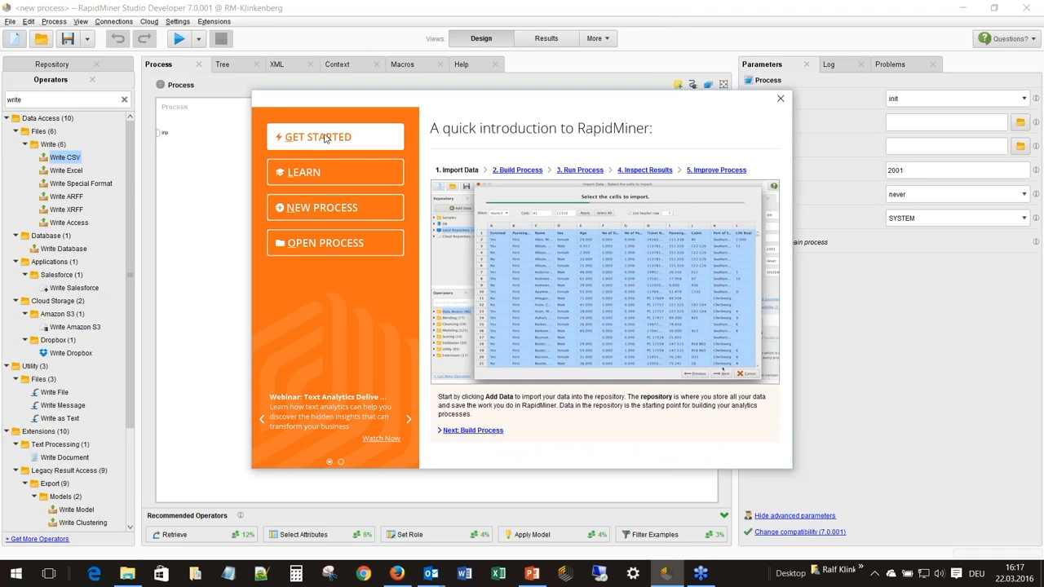
- Review the learning tutorials for Basics, Data Handling, and Modeling, Scoring, and Validation
left_click(292, 181)
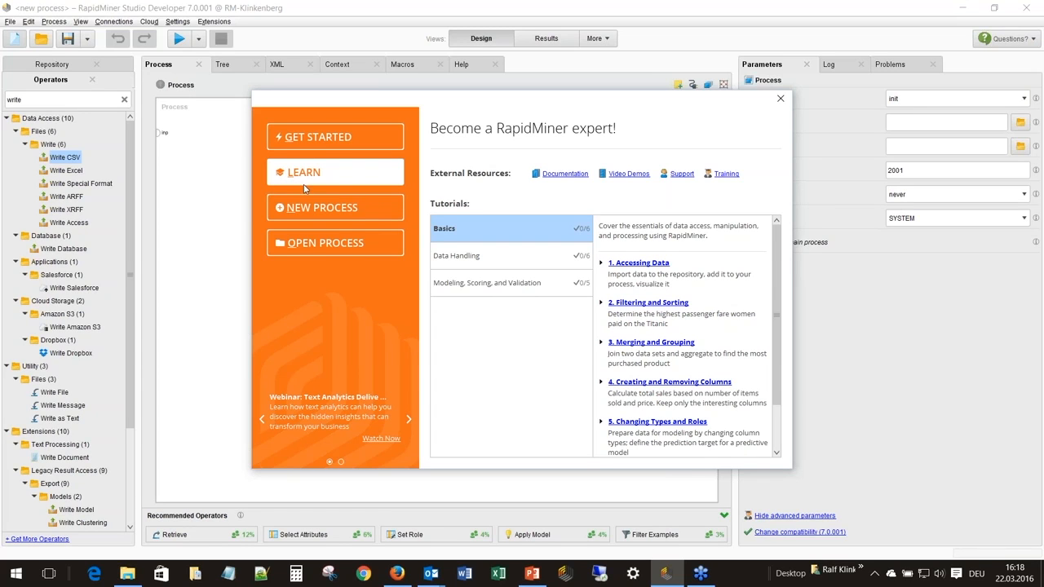
left_click(469, 262)
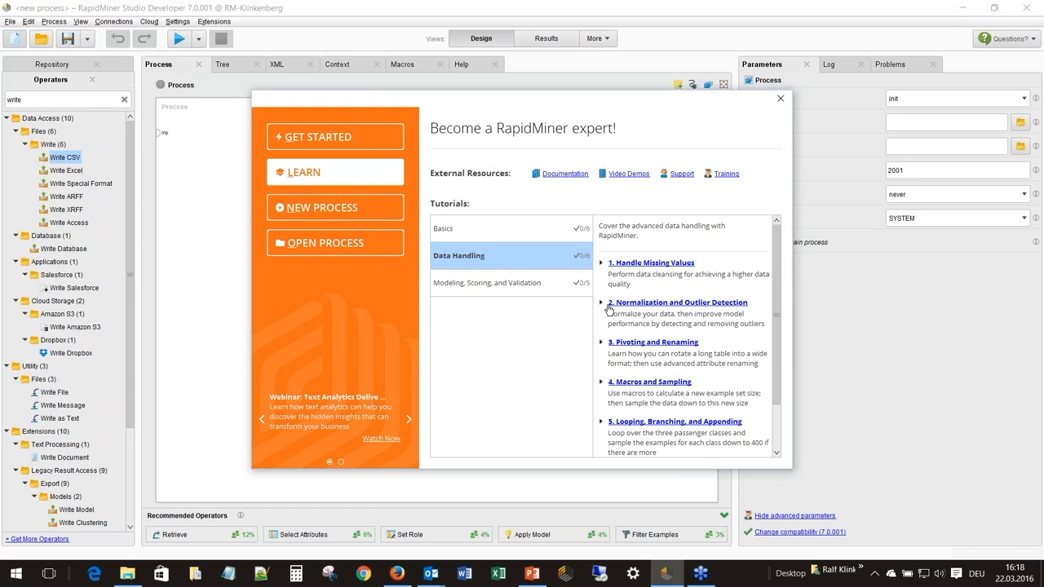
left_click(482, 294)
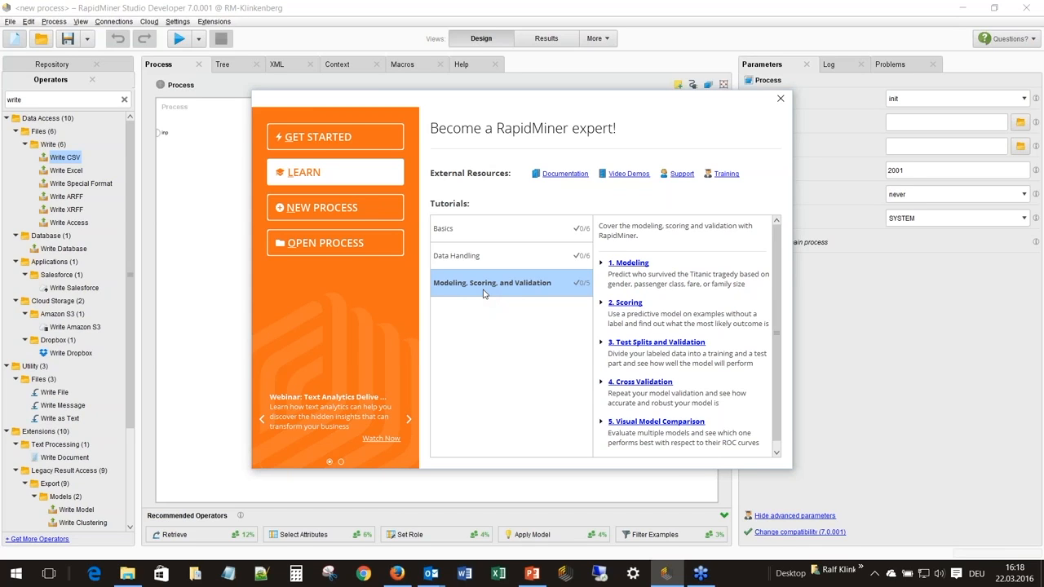
- Create a new process from the Direct Marketing template and show the parameters of its Load Past Data operator
left_click(332, 216)
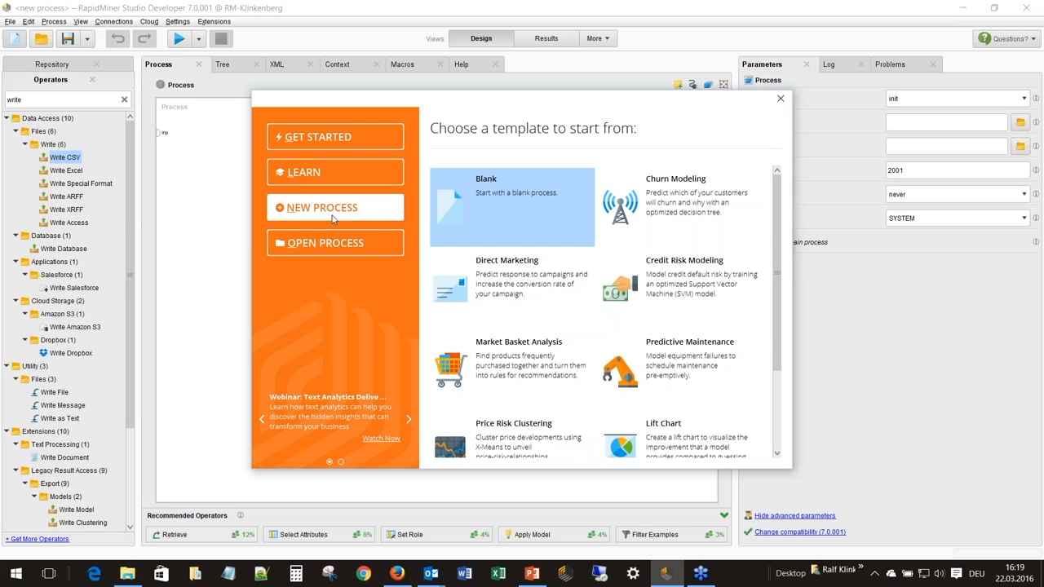
left_click(480, 265)
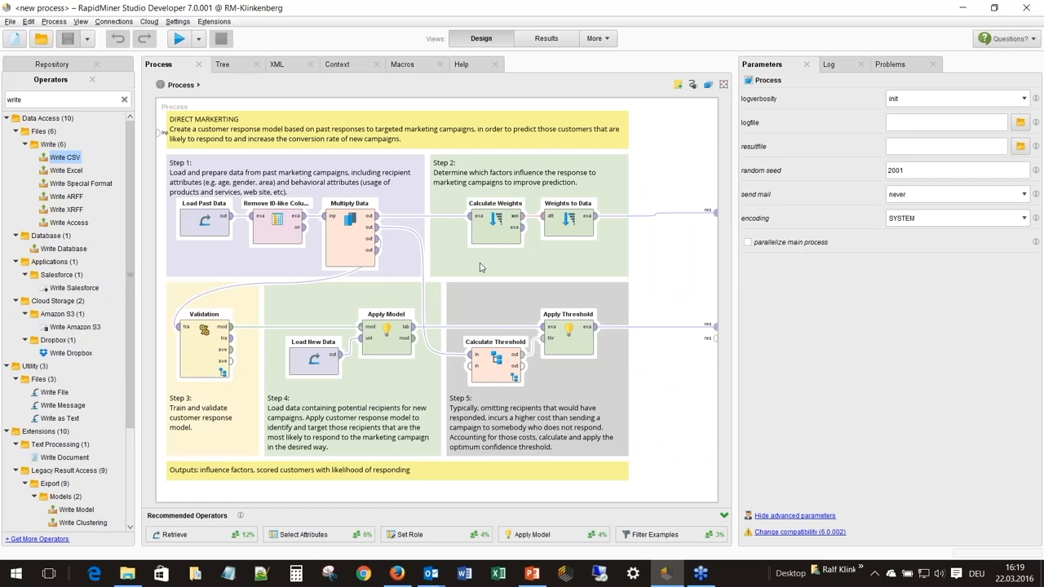
left_click(193, 228)
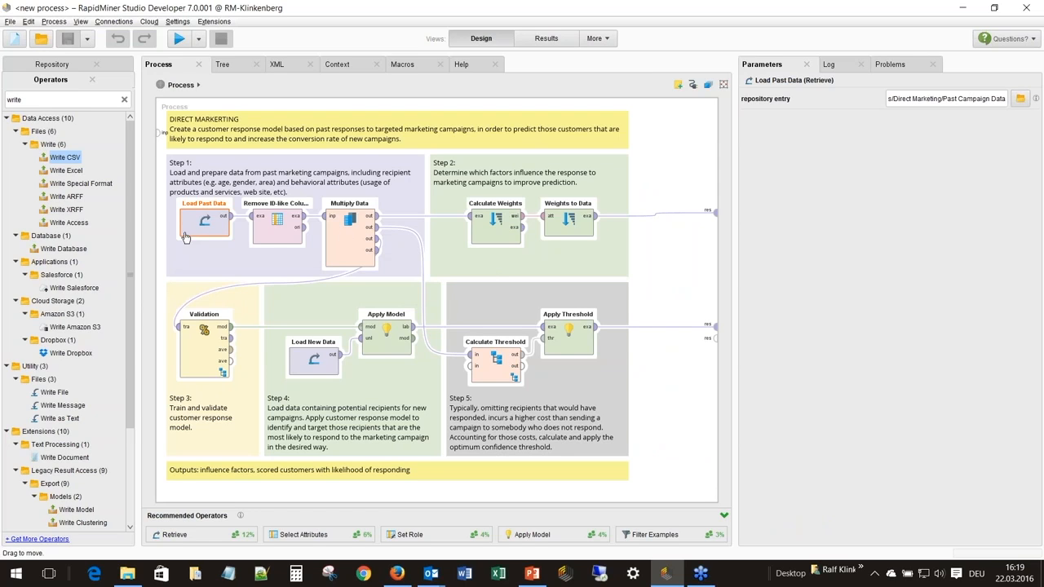
- Clear the operator search filter and examine the file-reading and database operators in the Data Access group
left_click(123, 101)
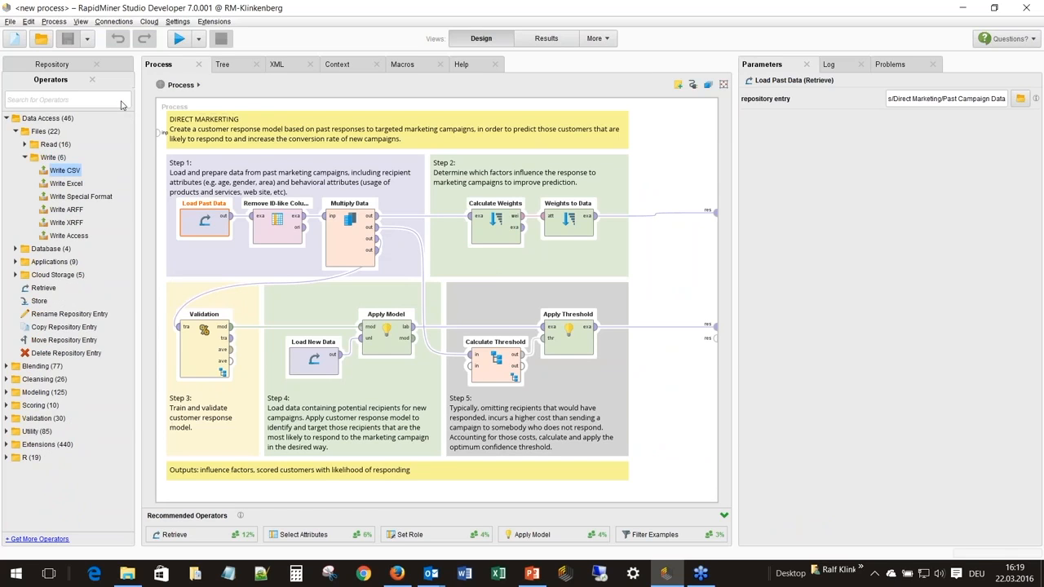
left_click(7, 118)
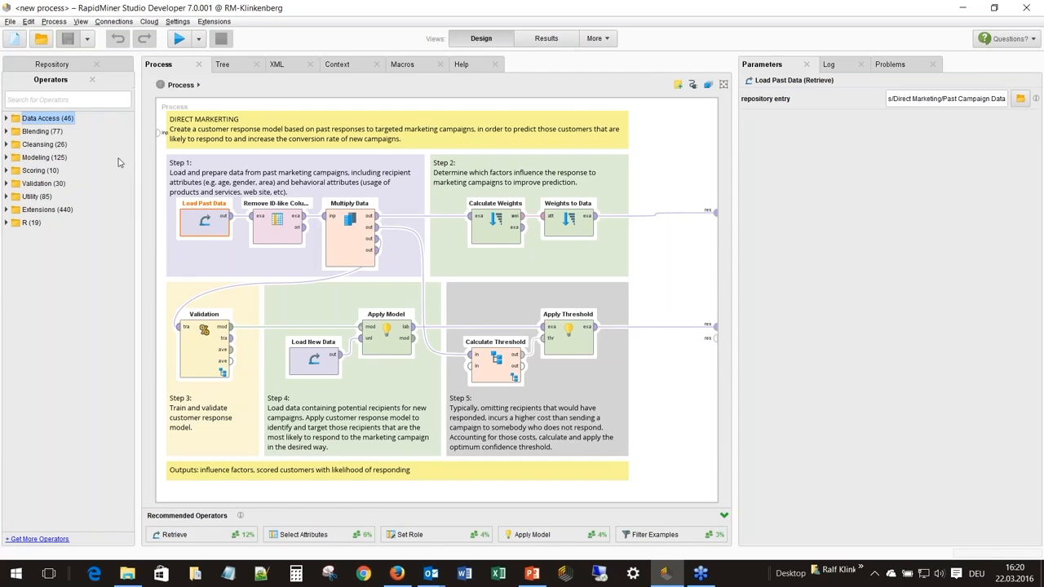
left_click(7, 118)
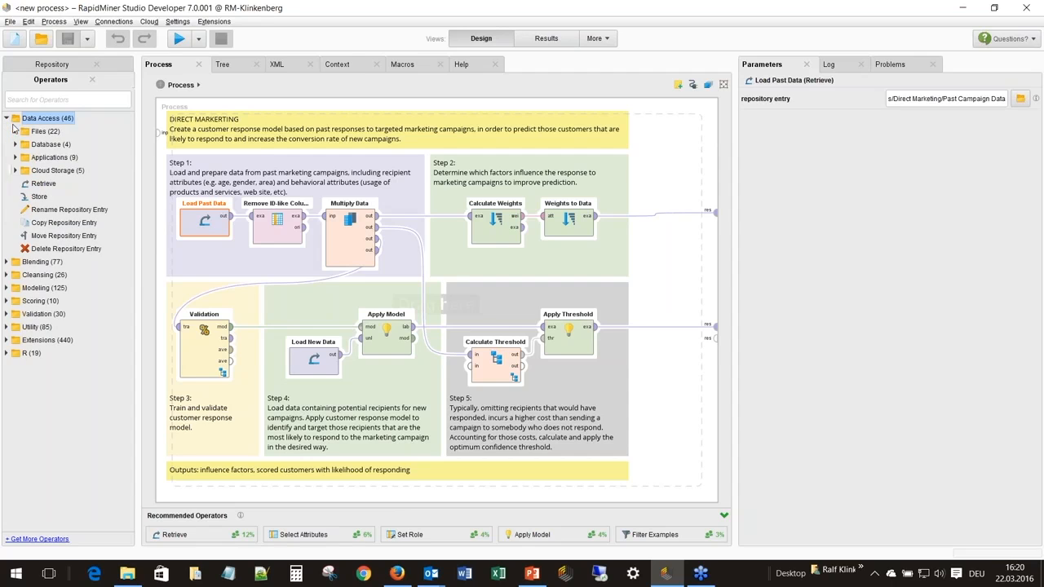
left_click(14, 132)
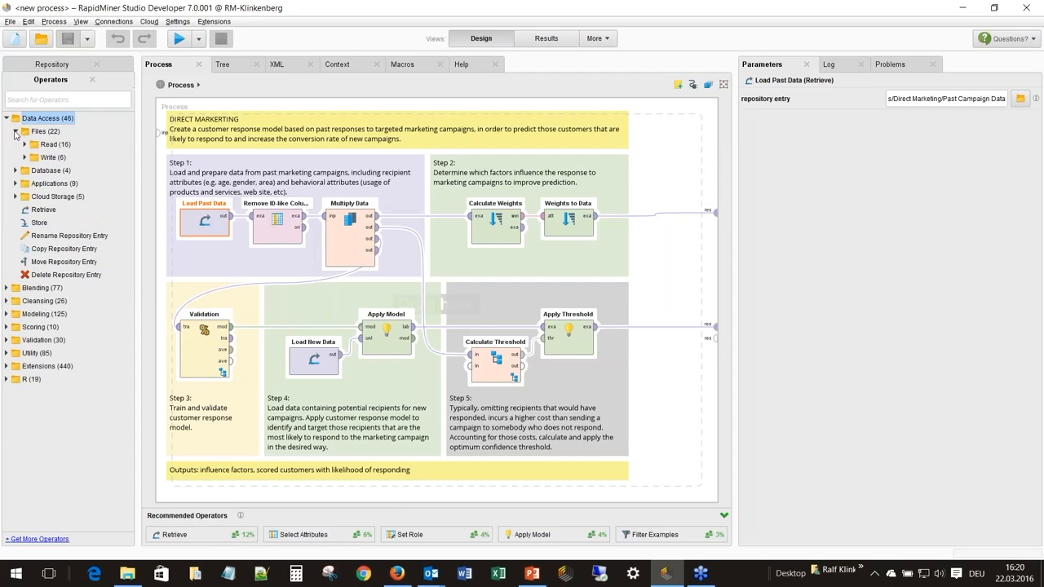
left_click(25, 144)
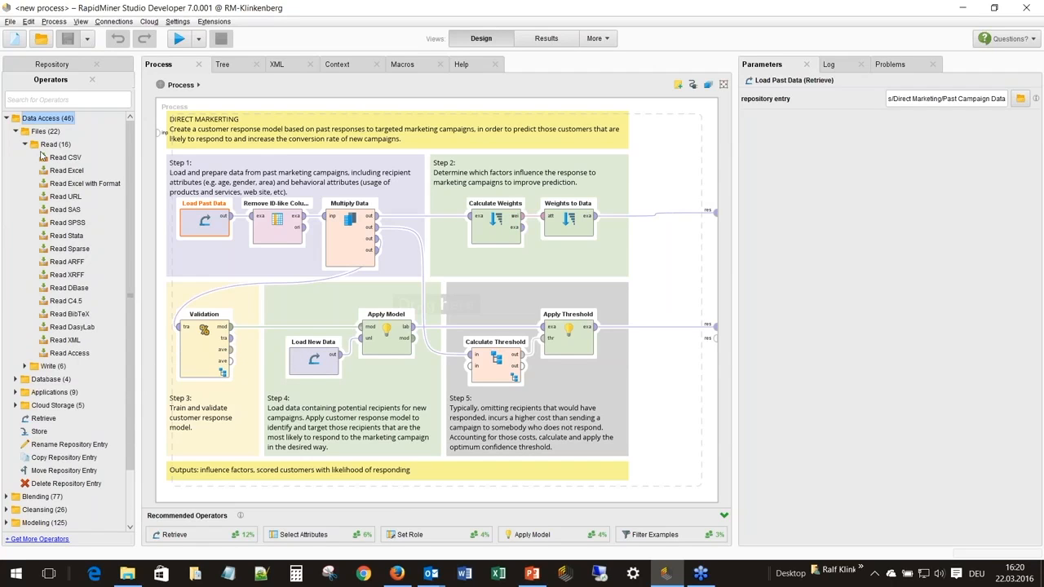
left_click(14, 132)
left_click(15, 144)
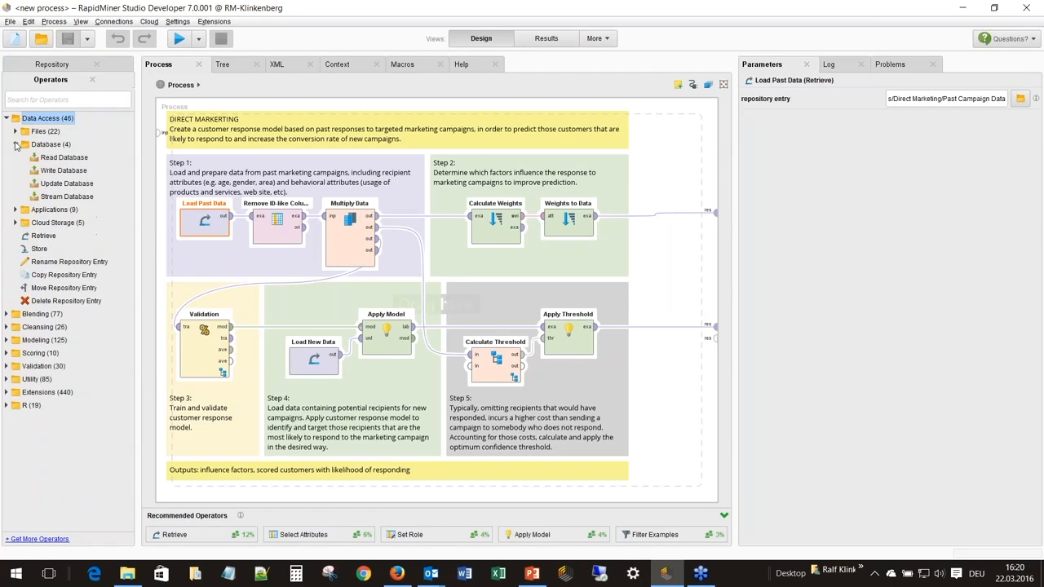
left_click(59, 158)
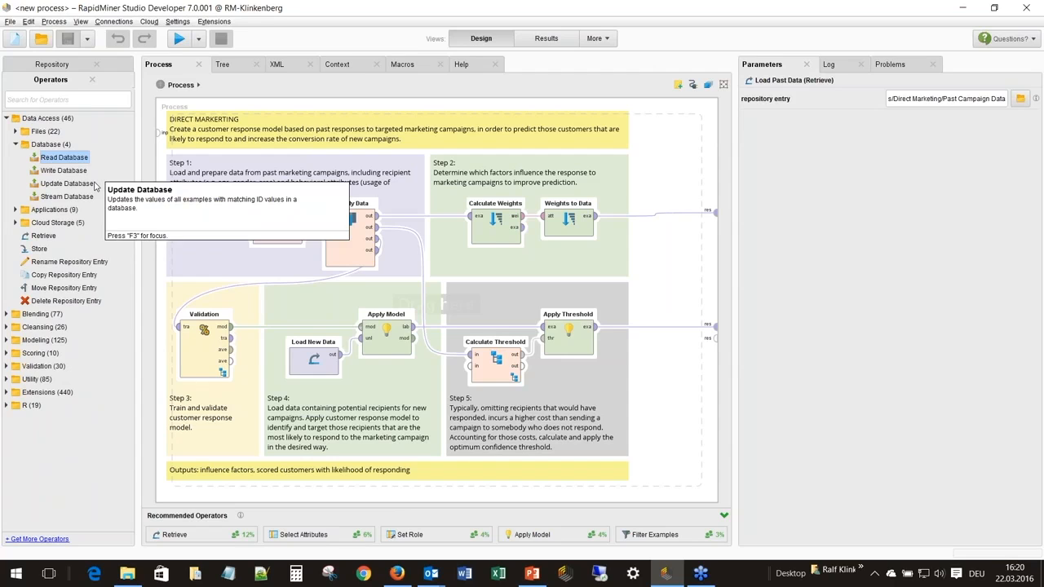
left_click(16, 145)
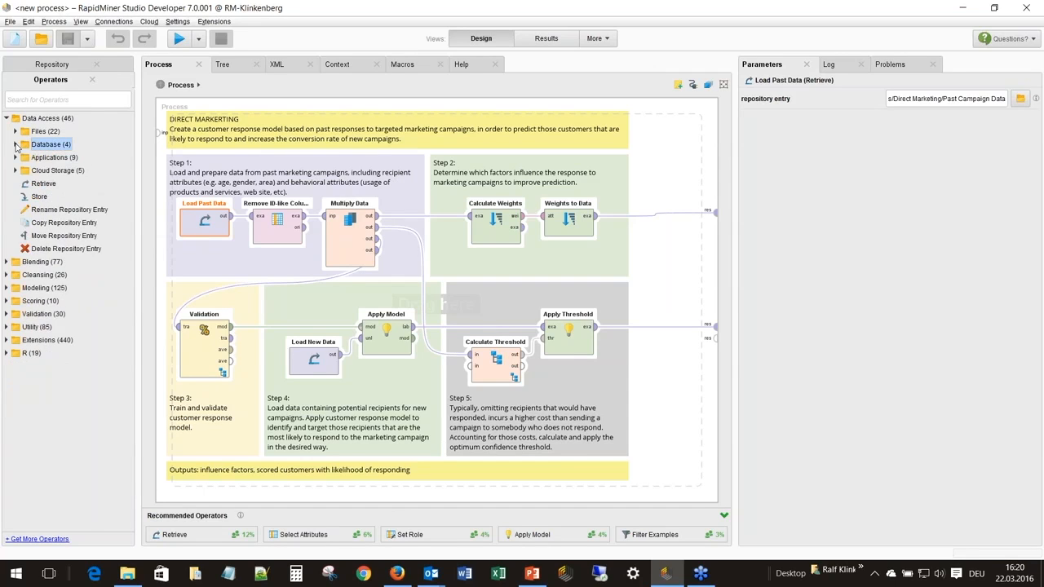
left_click(8, 118)
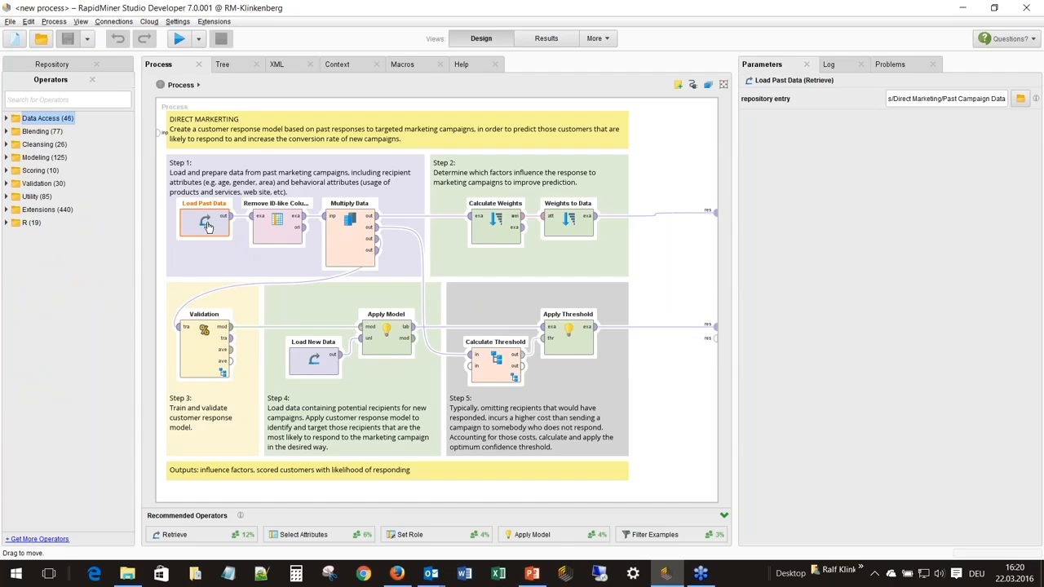
- Inspect the parameters of the Remove ID-like Column, Multiply Data, Calculate Weights, Validation and Apply Model operators
left_click(274, 231)
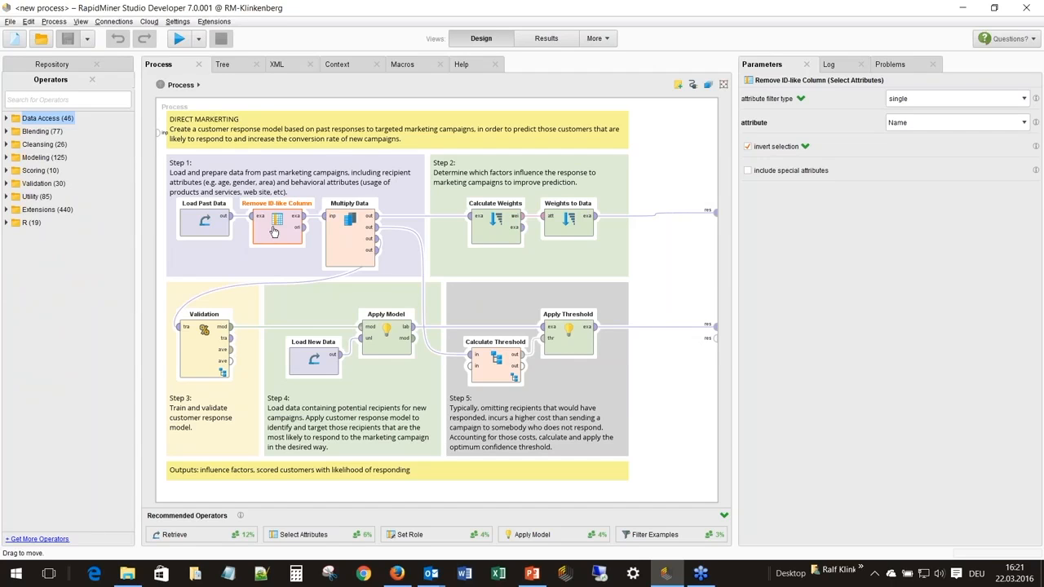
left_click(354, 234)
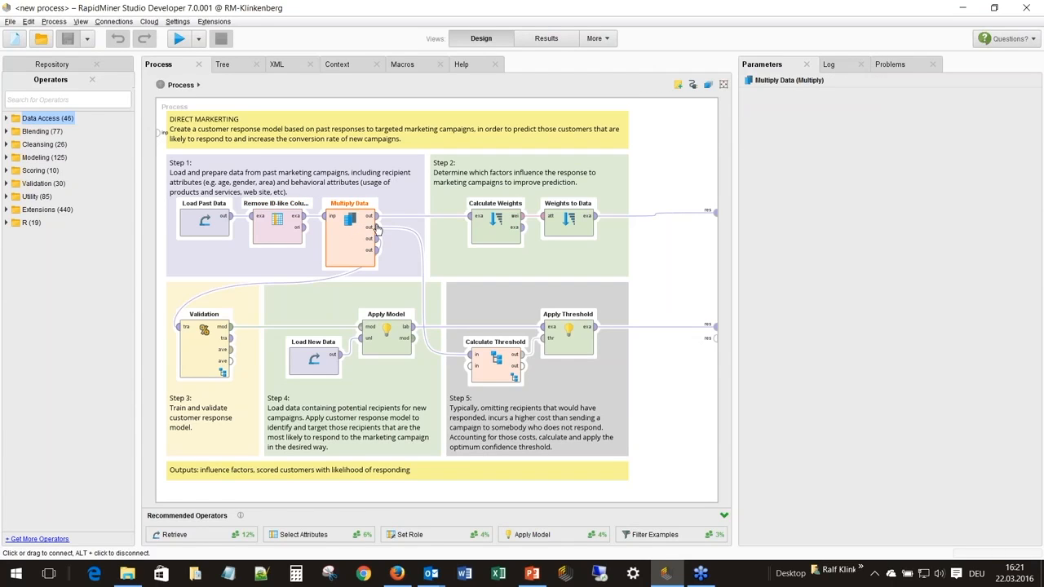
left_click(506, 235)
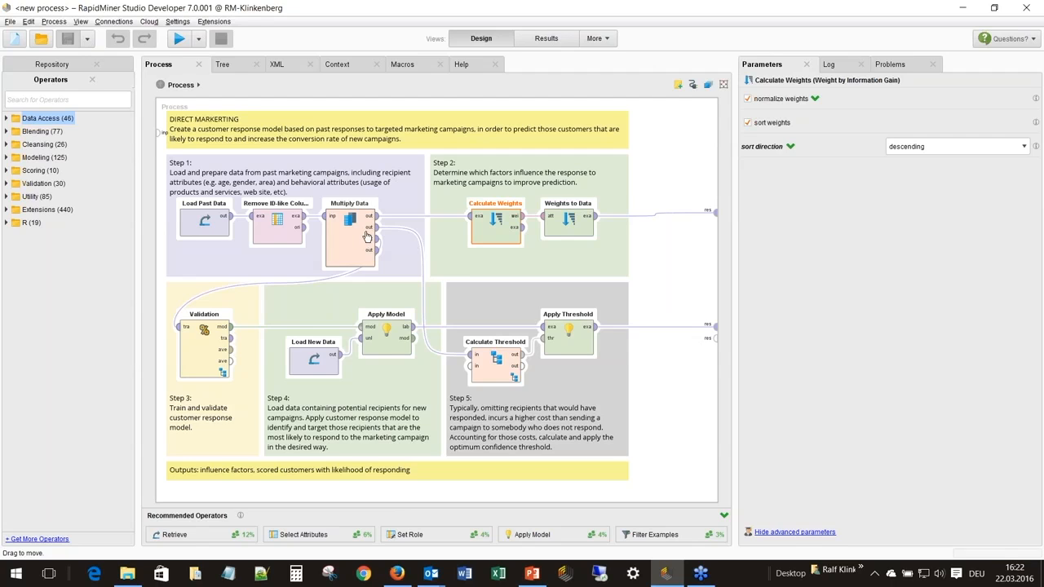
left_click(206, 335)
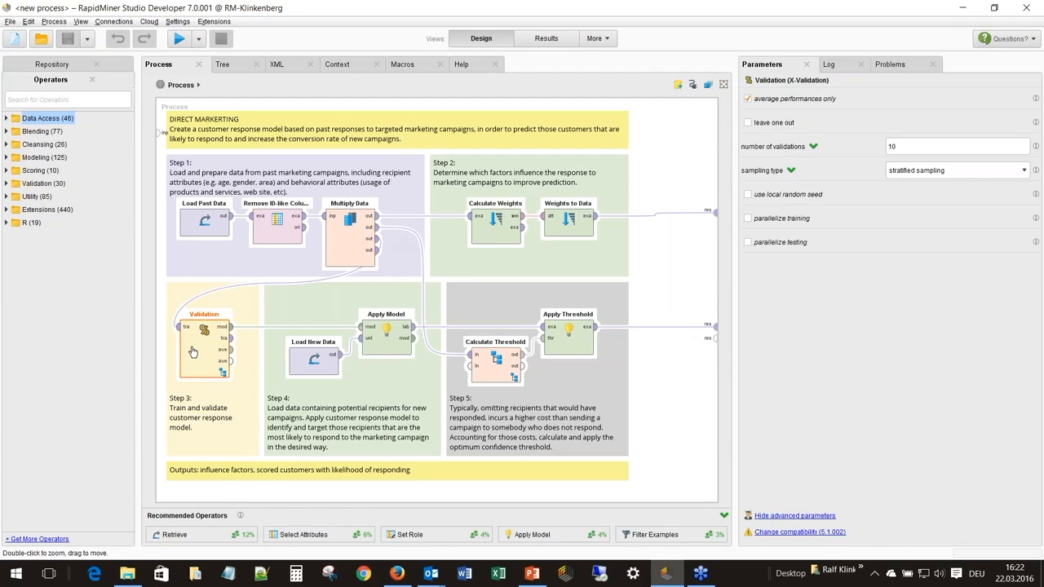
left_click(383, 348)
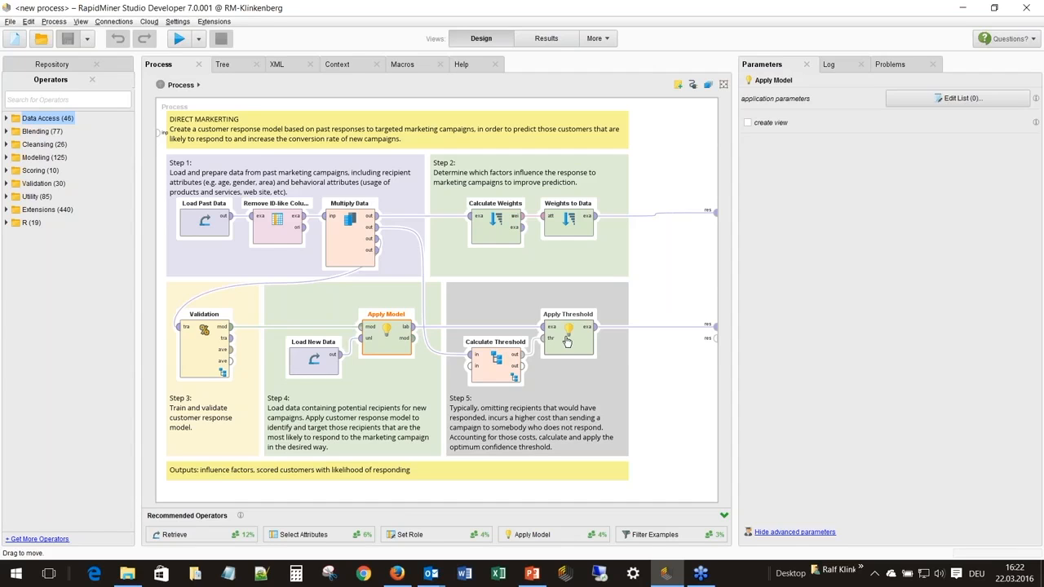
- Connect the Validation operator's averaged performance output to a free process result port, and run the process to view the scored new data
left_click_drag(231, 353, 714, 339)
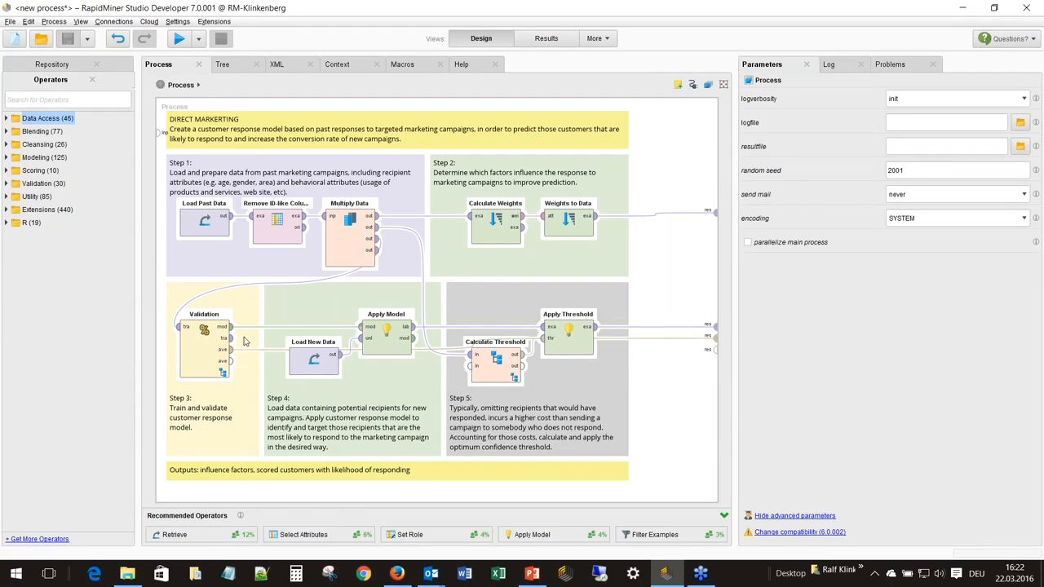
left_click(180, 41)
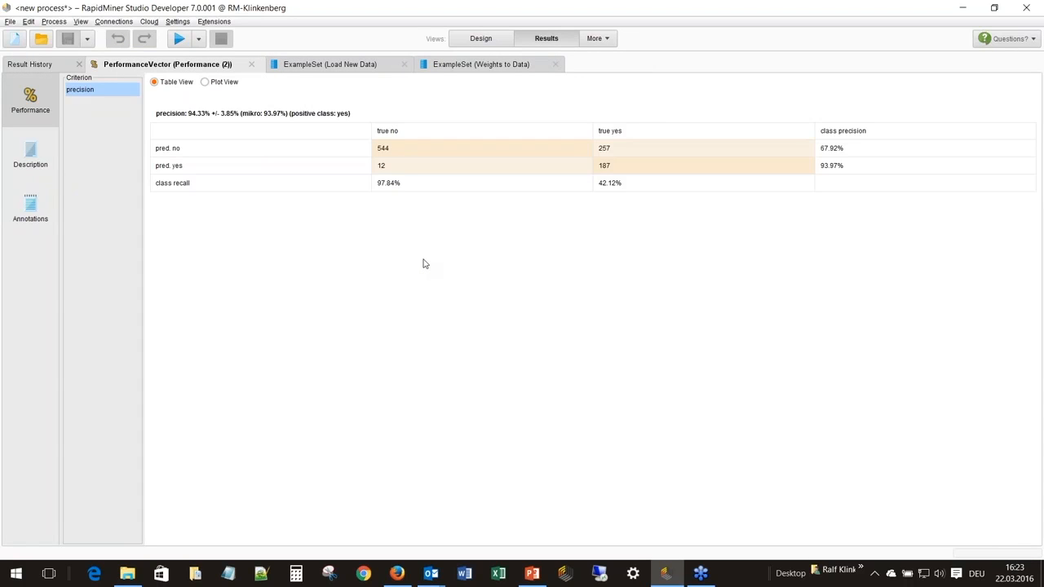
left_click(348, 72)
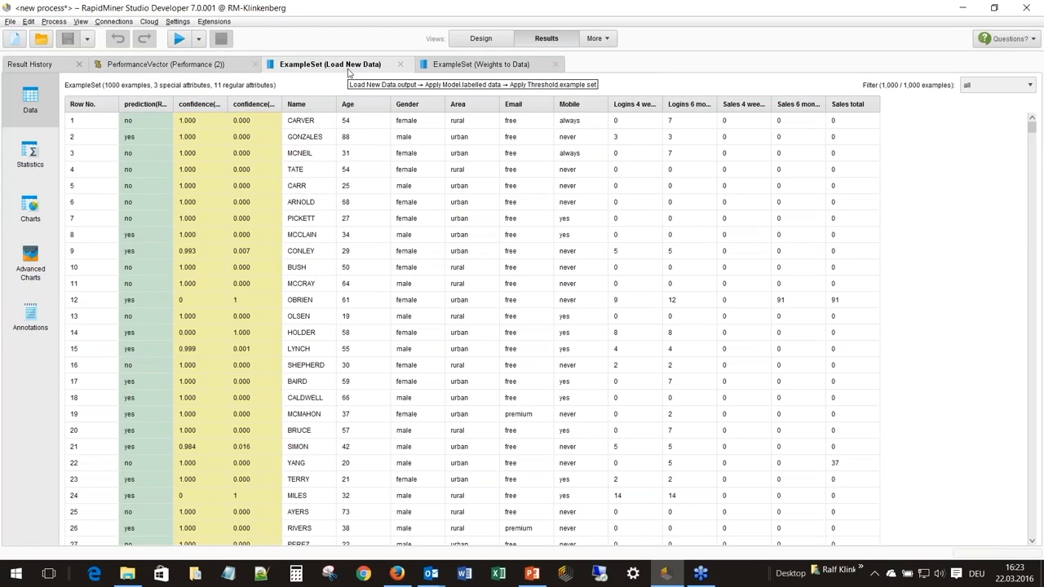
- Set a breakpoint after the Load Past Data operator in the process design and run the process up to it
left_click(480, 39)
left_click(204, 221)
right_click(207, 222)
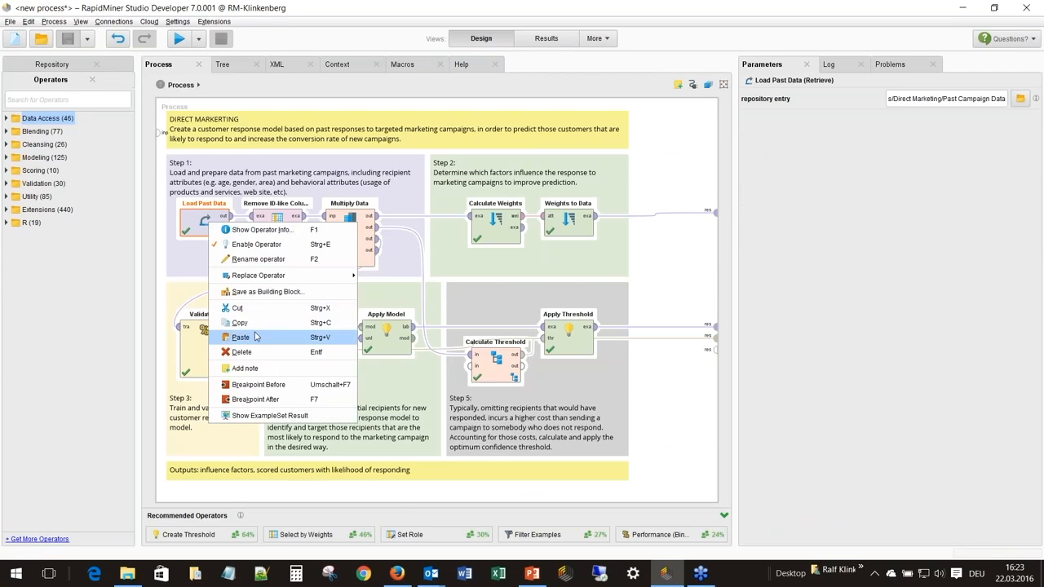
left_click(251, 399)
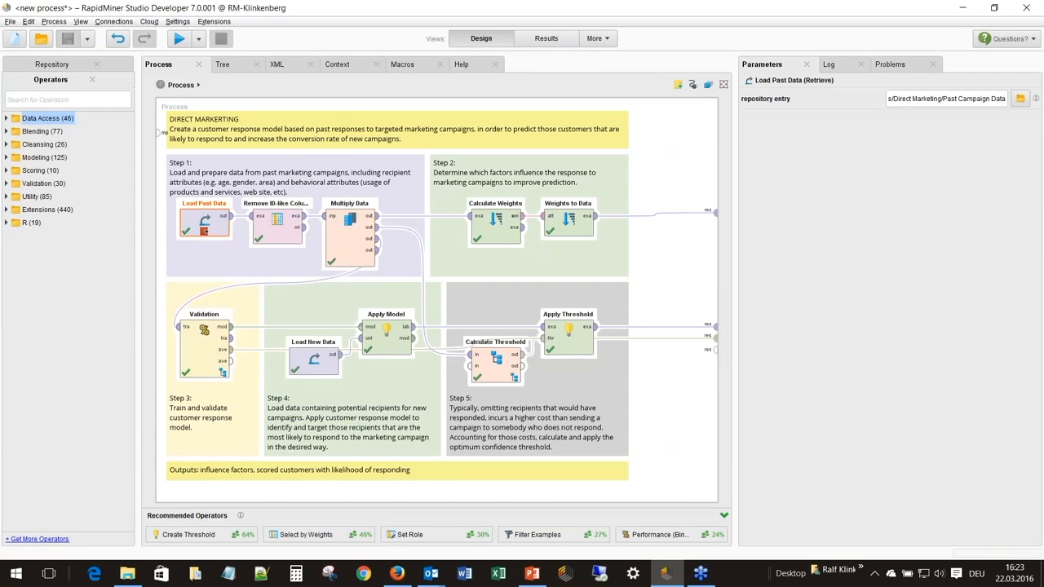
left_click(177, 39)
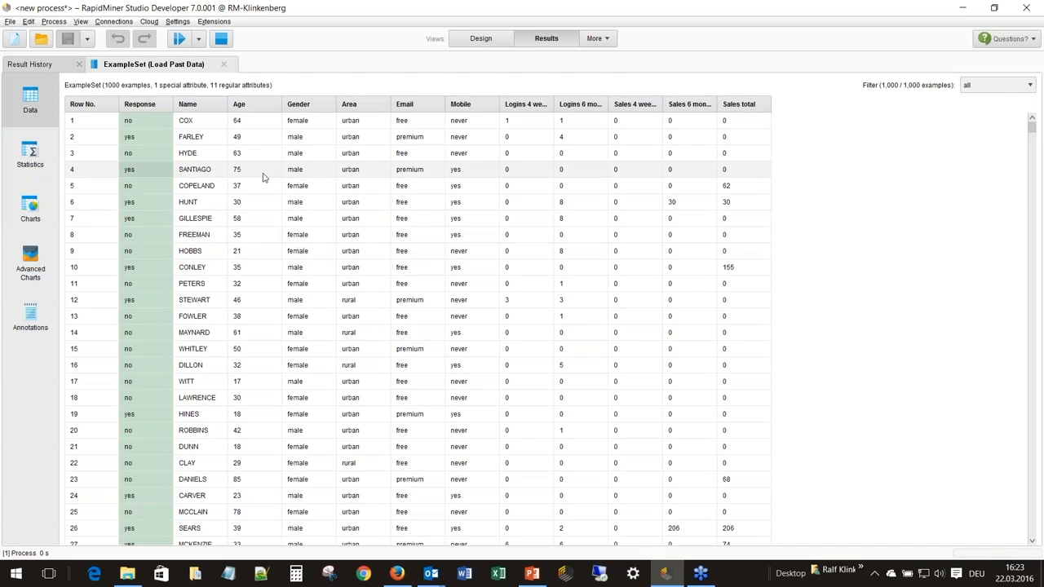
- Examine the Name, Age, Gender, Area, Email and Mobile columns of the past campaign data by highlighting their values
left_click_drag(201, 121, 203, 284)
left_click_drag(264, 123, 366, 143)
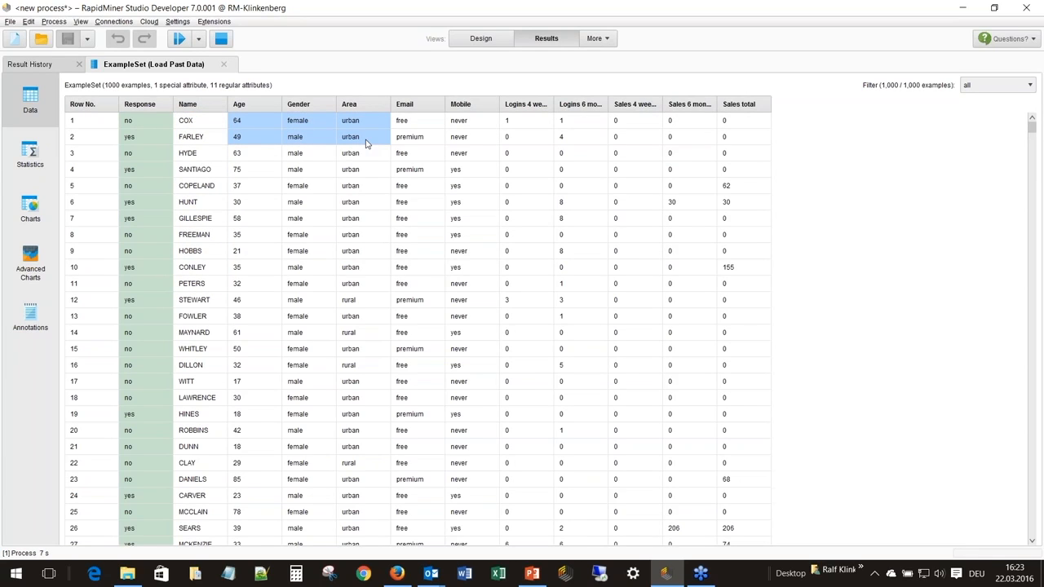
left_click_drag(366, 144, 373, 249)
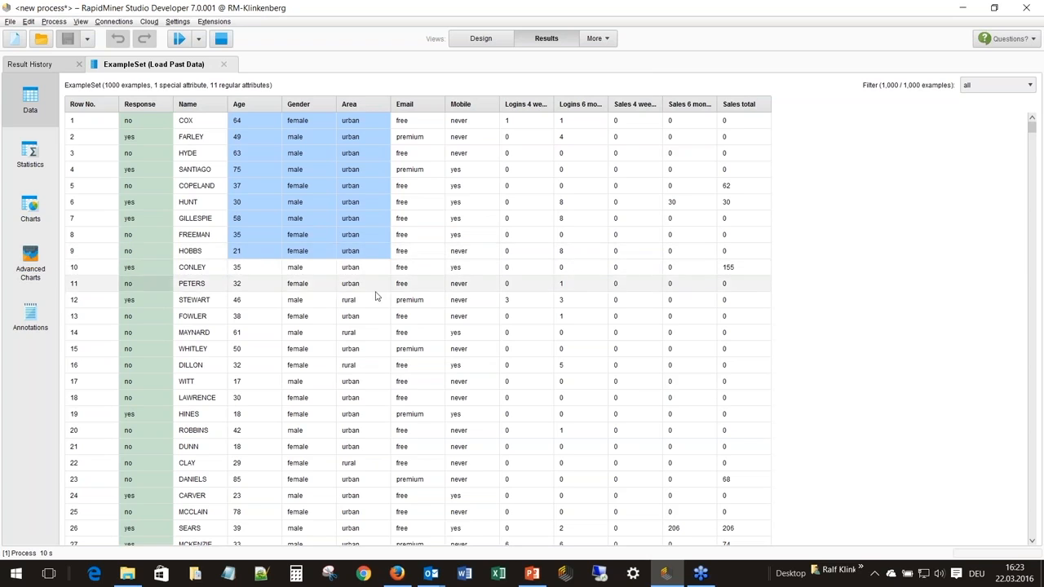
left_click_drag(372, 292, 372, 300)
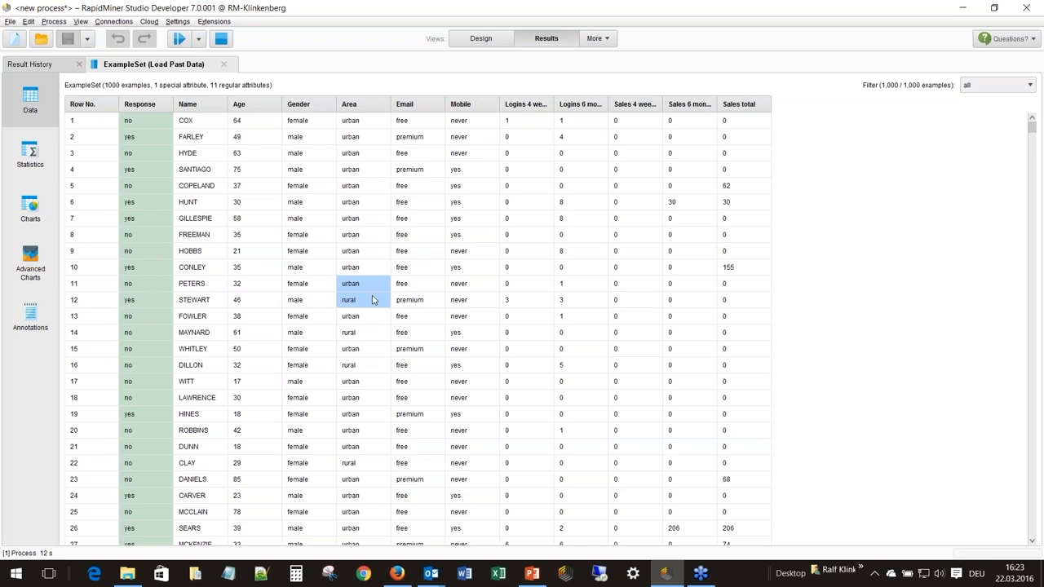
left_click_drag(426, 122, 425, 203)
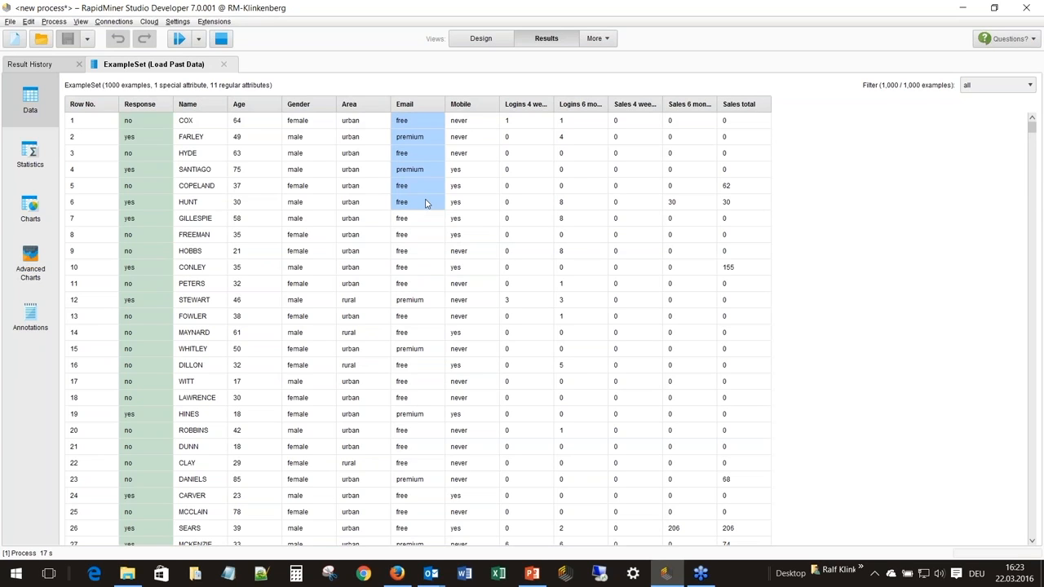
left_click_drag(476, 124, 468, 202)
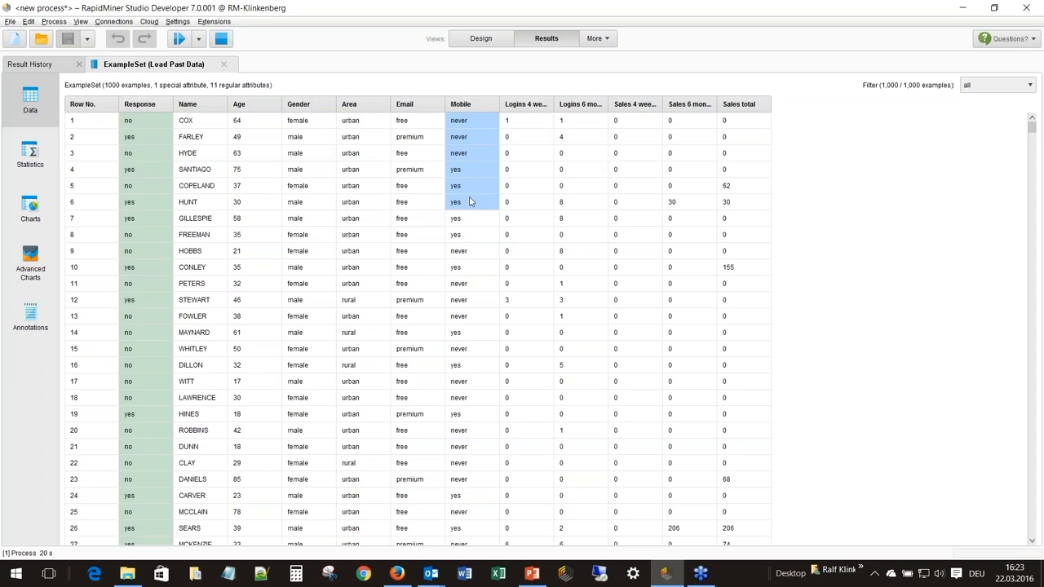
- Fit all column widths of the past campaign data table to their contents
right_click(533, 132)
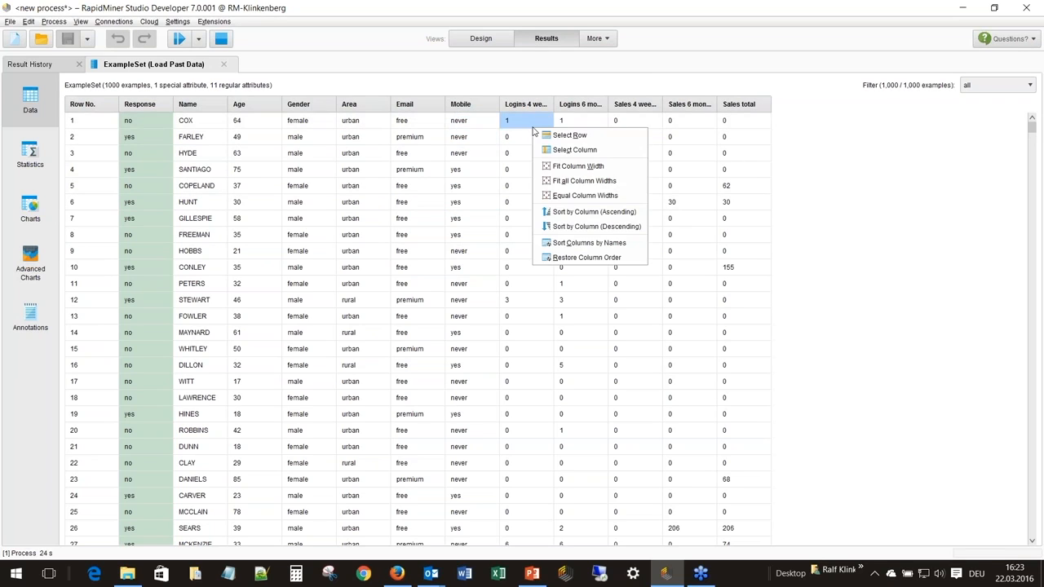
left_click(559, 181)
- Examine the login and sales columns, the full range of customer attributes, and the Response column by highlighting their values
left_click_drag(466, 122, 729, 133)
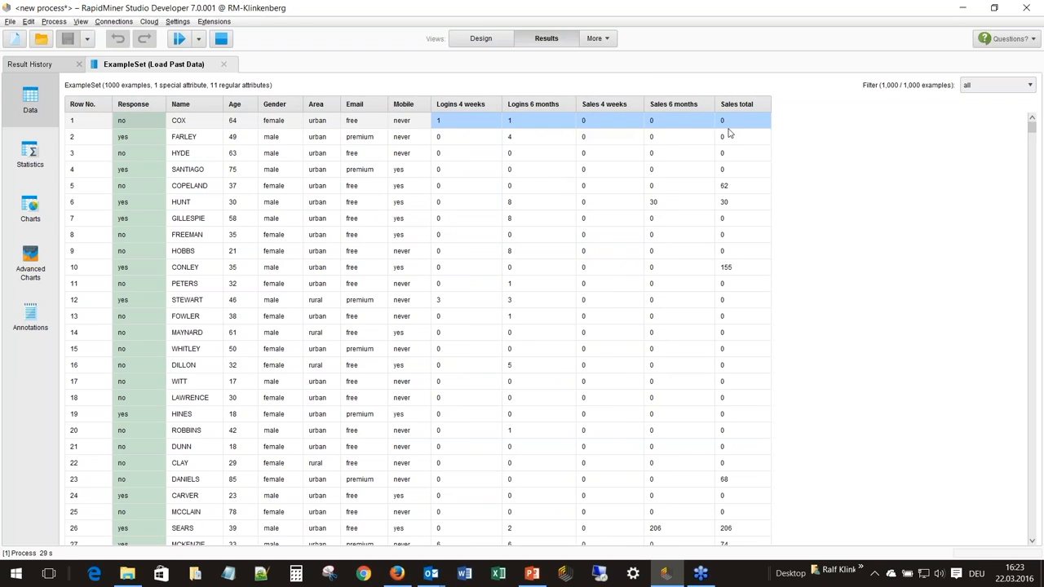
left_click_drag(206, 125, 729, 187)
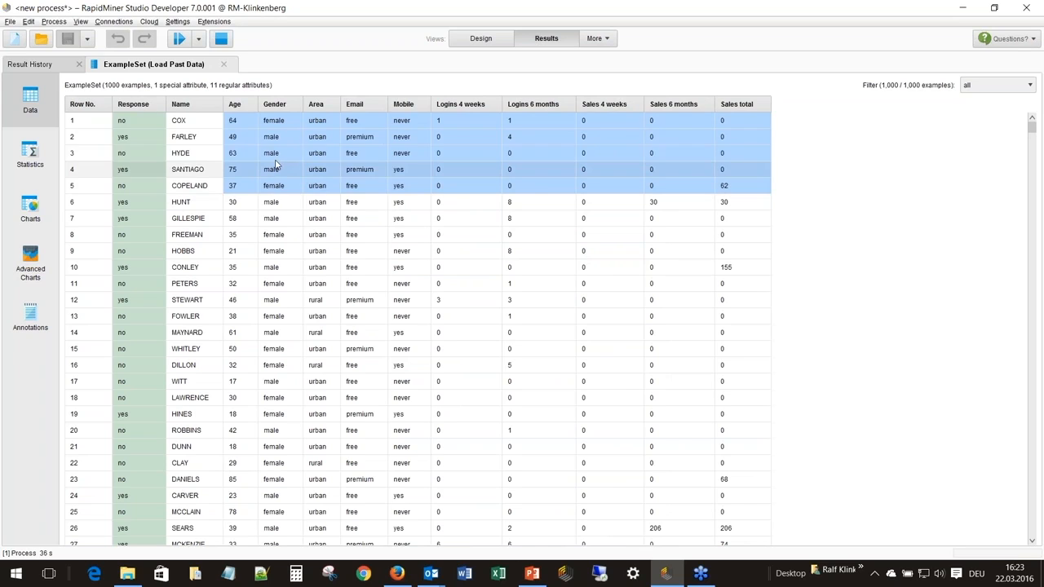
left_click_drag(131, 120, 127, 252)
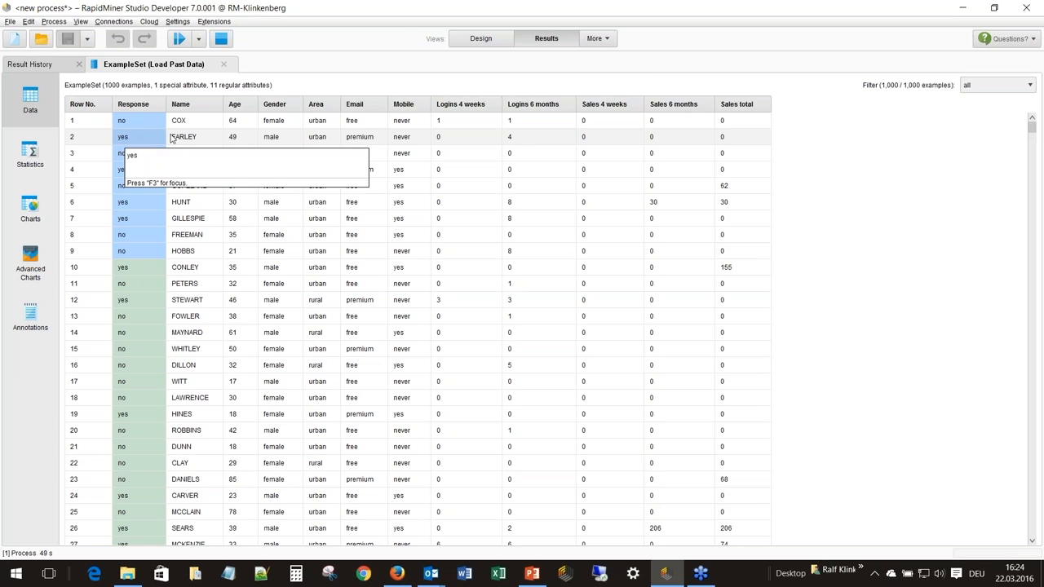
- Remove the breakpoint after the Load Past Data operator in the process design
left_click(474, 42)
right_click(191, 214)
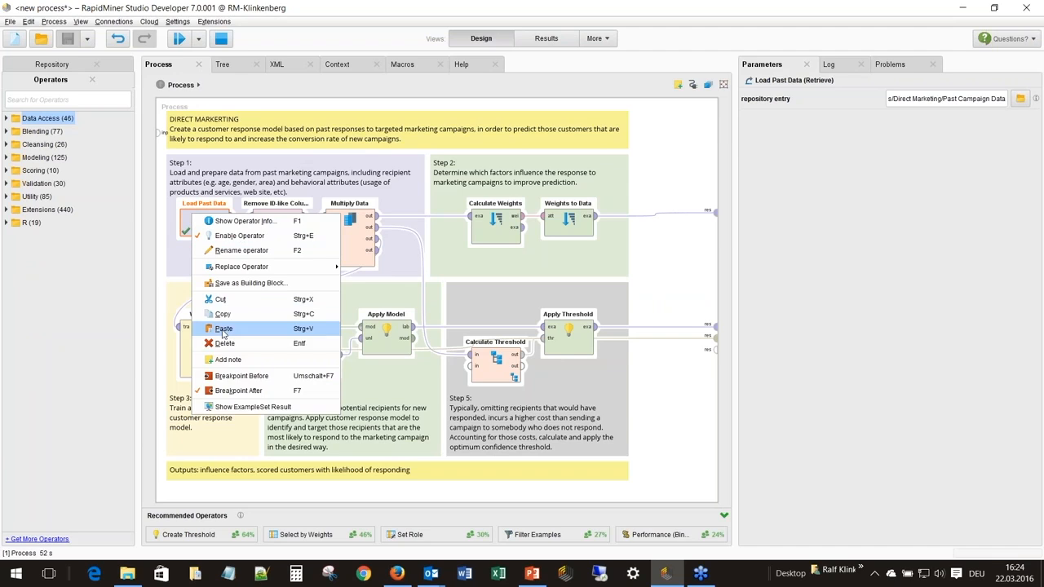
left_click(238, 391)
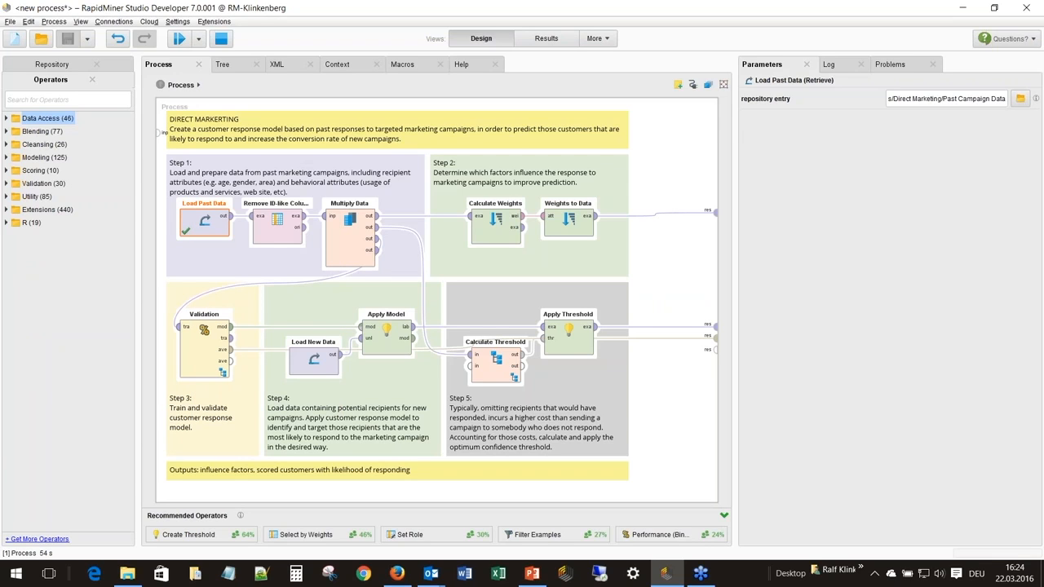
- Output the model from the Apply Model operator as an additional process result, run the process and view the validation performance
left_click(412, 340)
left_click(714, 350)
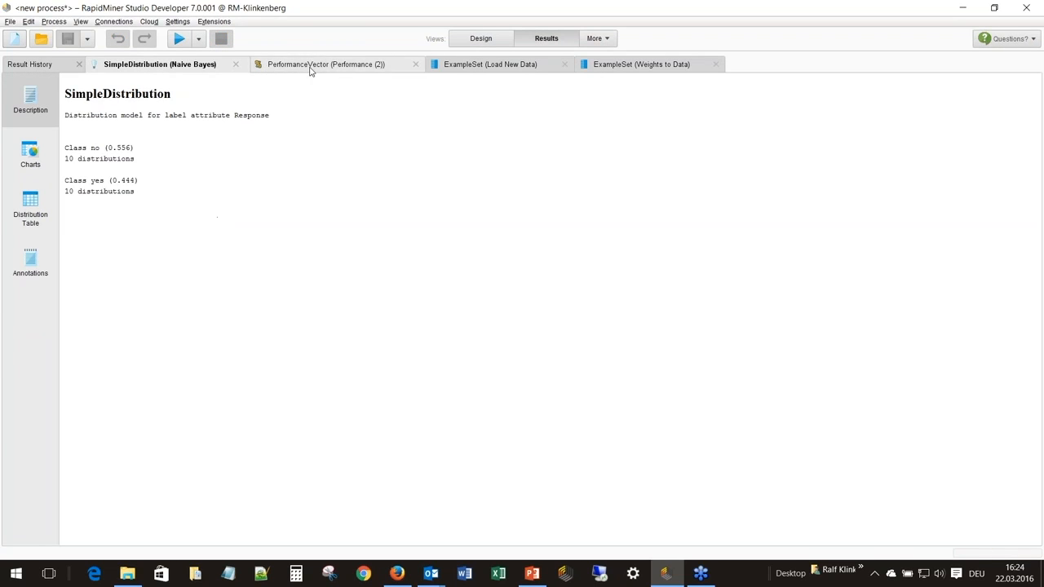
left_click(310, 66)
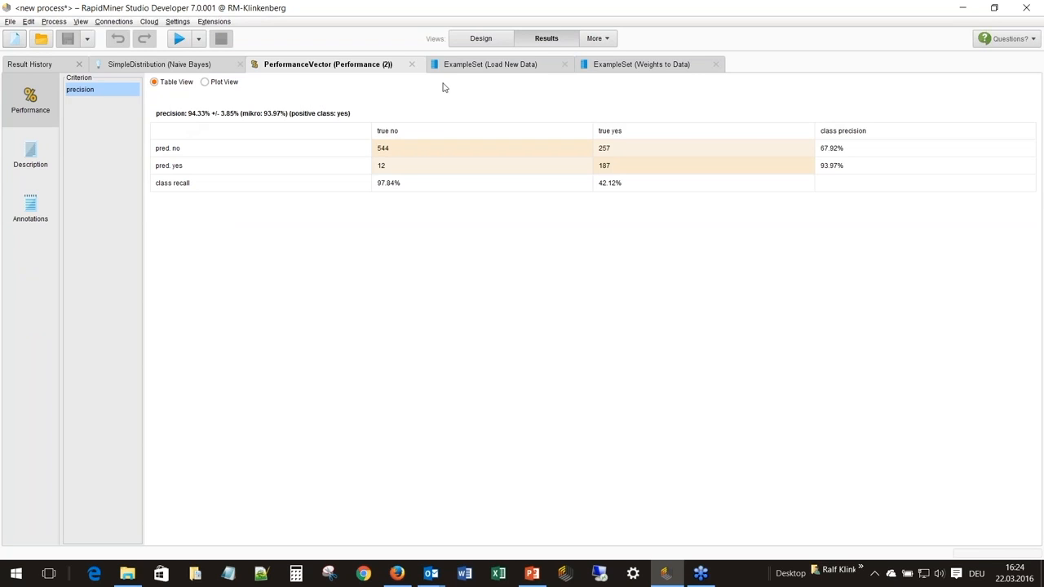
- Open the scored Load New Data example set and fit all its column widths to their contents
left_click(480, 66)
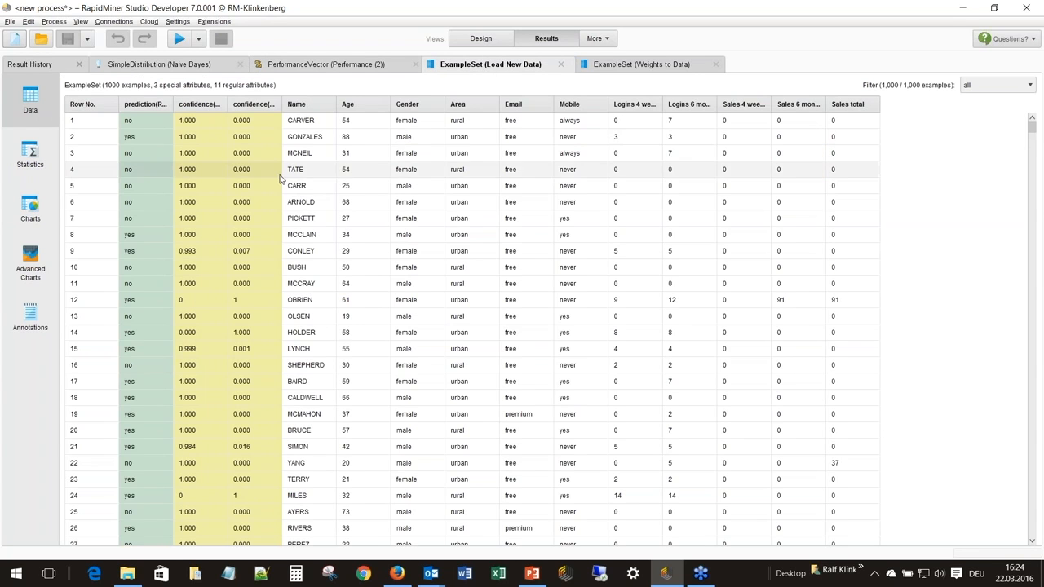
right_click(187, 198)
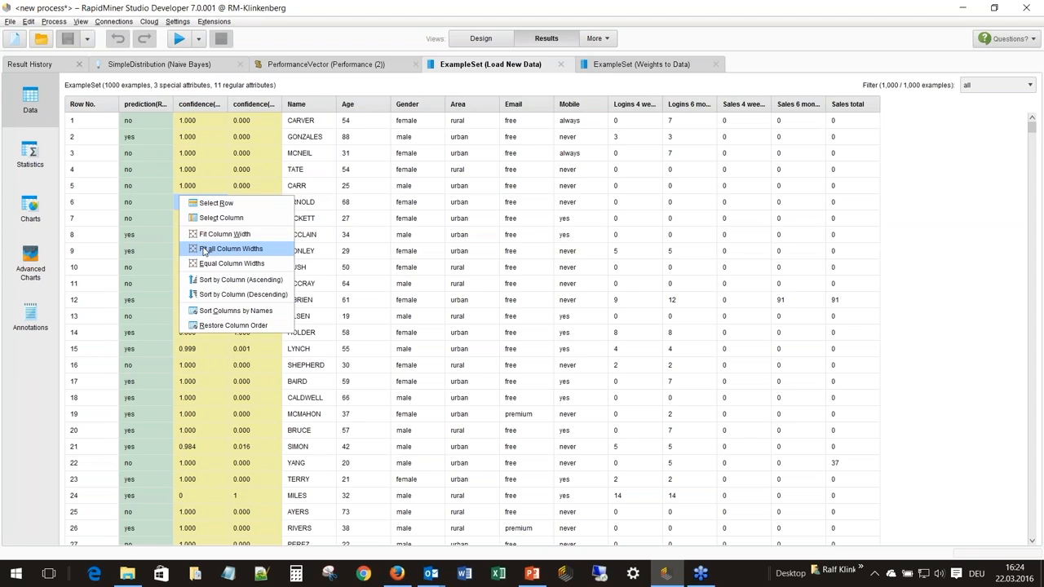
left_click(203, 249)
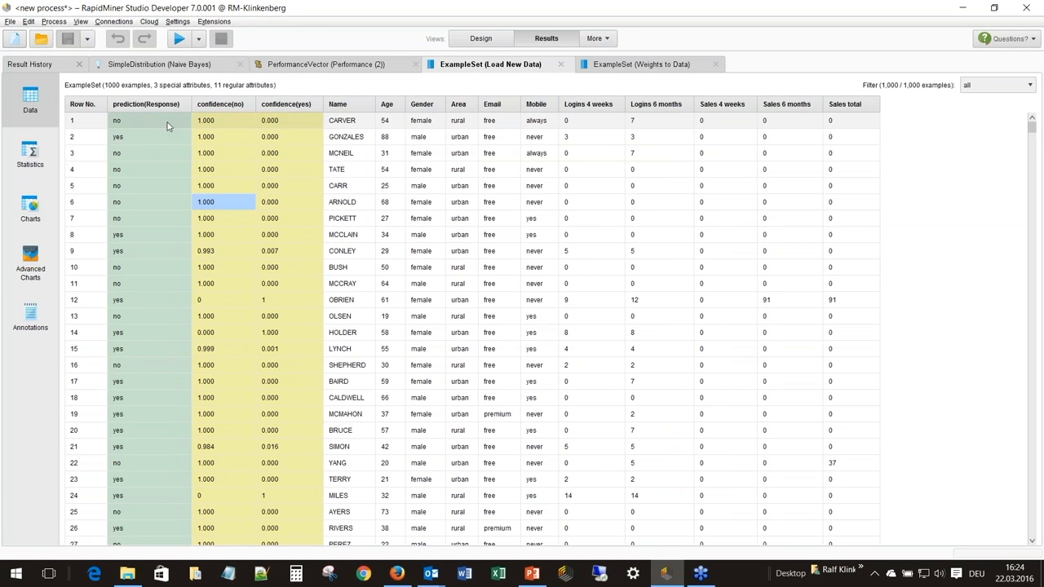
- Sort the scored customers by prediction(Response), first ascending and then descending, to examine the no and yes predictions
mouse_move(167, 124)
left_mouse_down()
mouse_move(149, 257)
mouse_move(165, 122)
left_mouse_up()
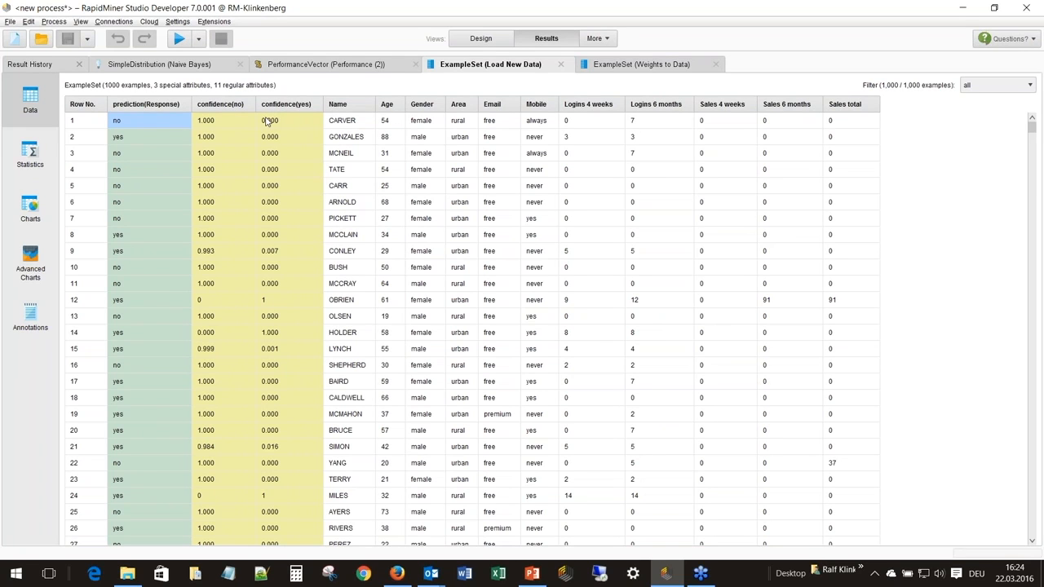
left_click(157, 107)
left_click_drag(152, 120, 134, 449)
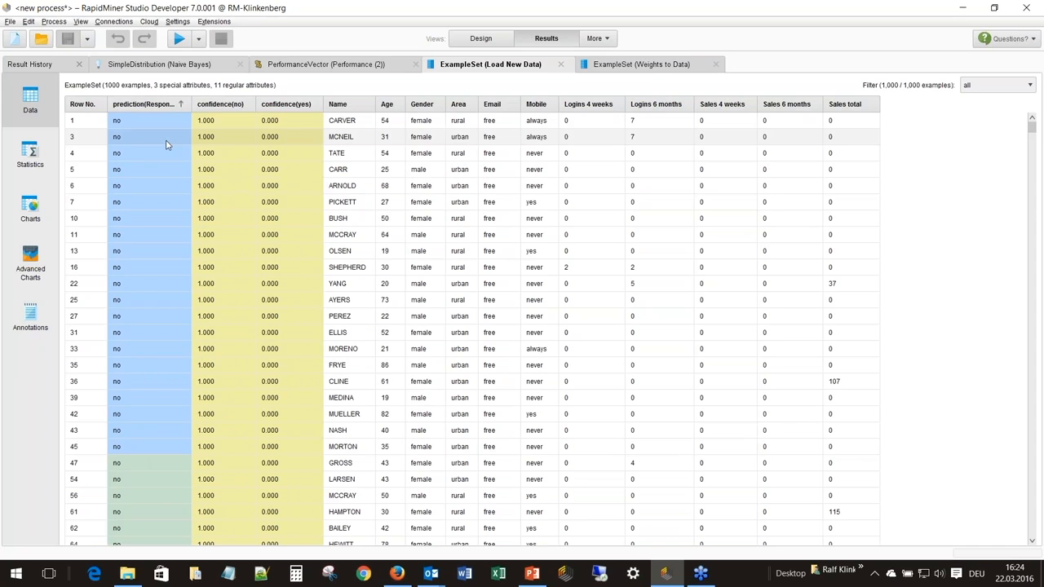
left_click(155, 105)
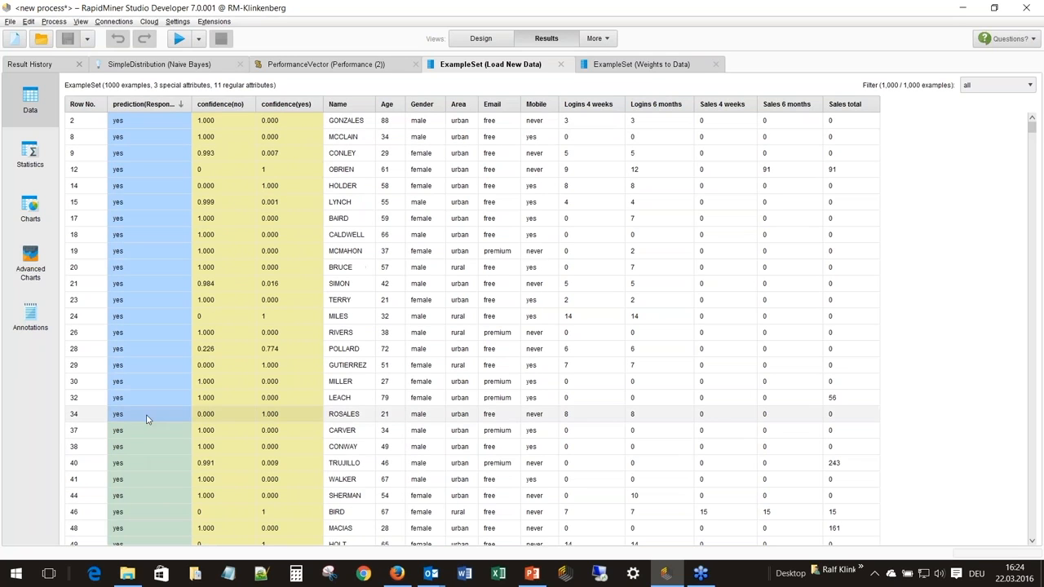
- Sort the scored customers by confidence(yes) in descending order and highlight the highest confidence values
left_click(295, 106)
left_click(294, 105)
left_click_drag(284, 127, 275, 351)
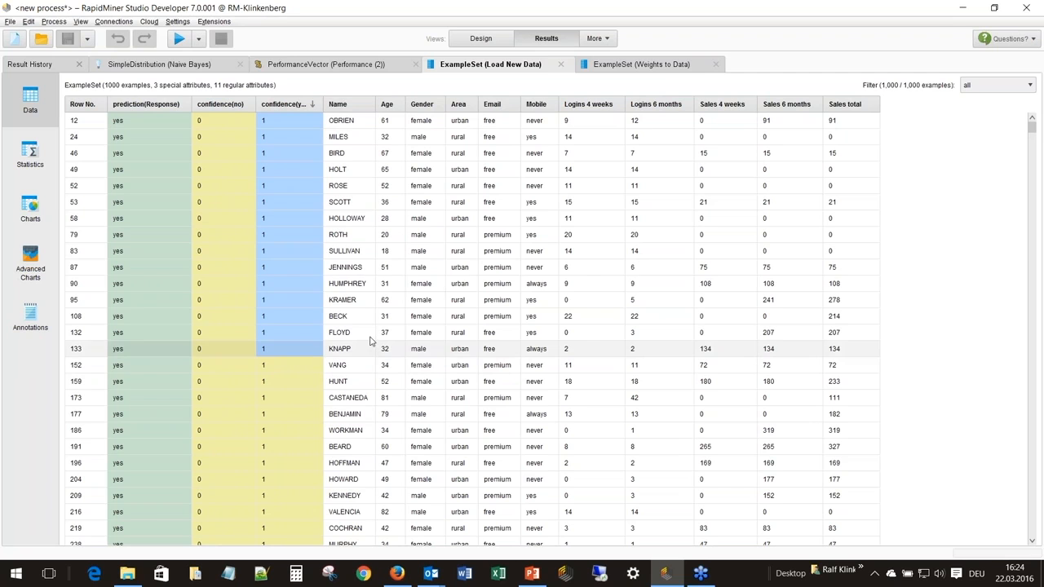
- Examine how the confidence(yes) values decline further down the sorted customer list by highlighting them
left_click_drag(1031, 133, 1031, 207)
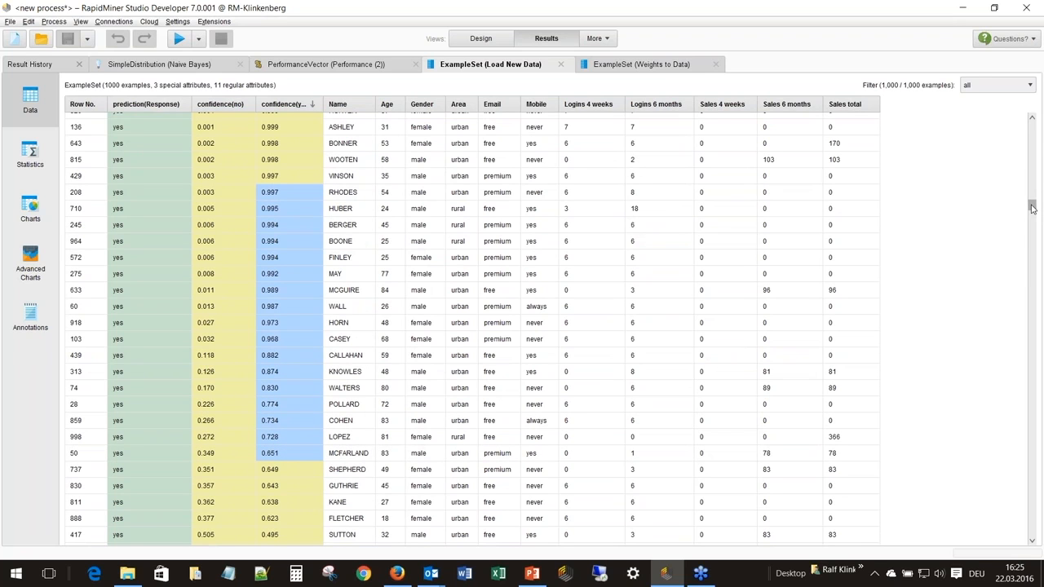
mouse_move(1031, 208)
left_mouse_down()
mouse_move(1034, 239)
mouse_move(1032, 211)
left_mouse_up()
left_click_drag(289, 515, 285, 320)
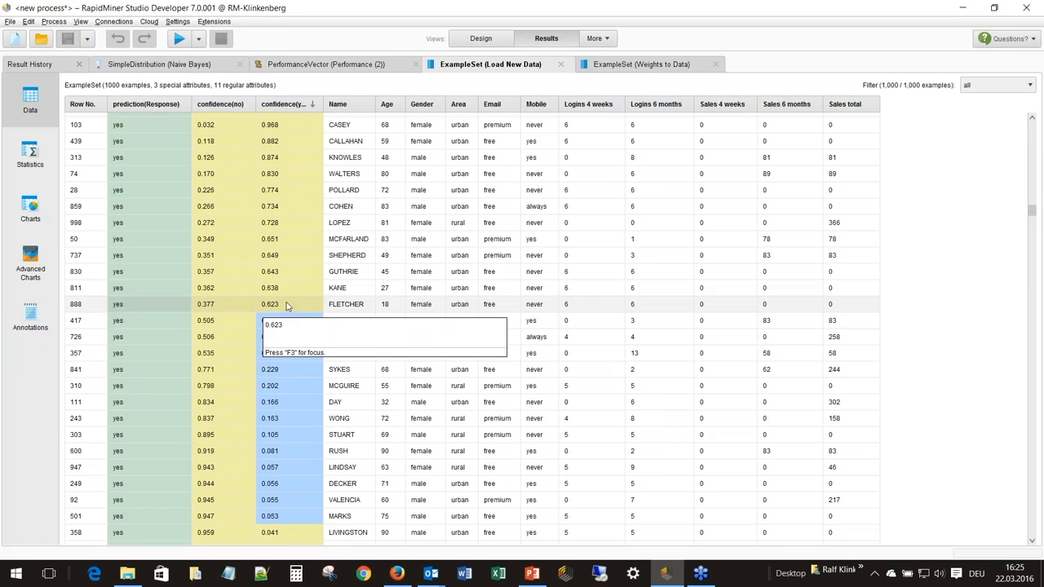
left_click(276, 128)
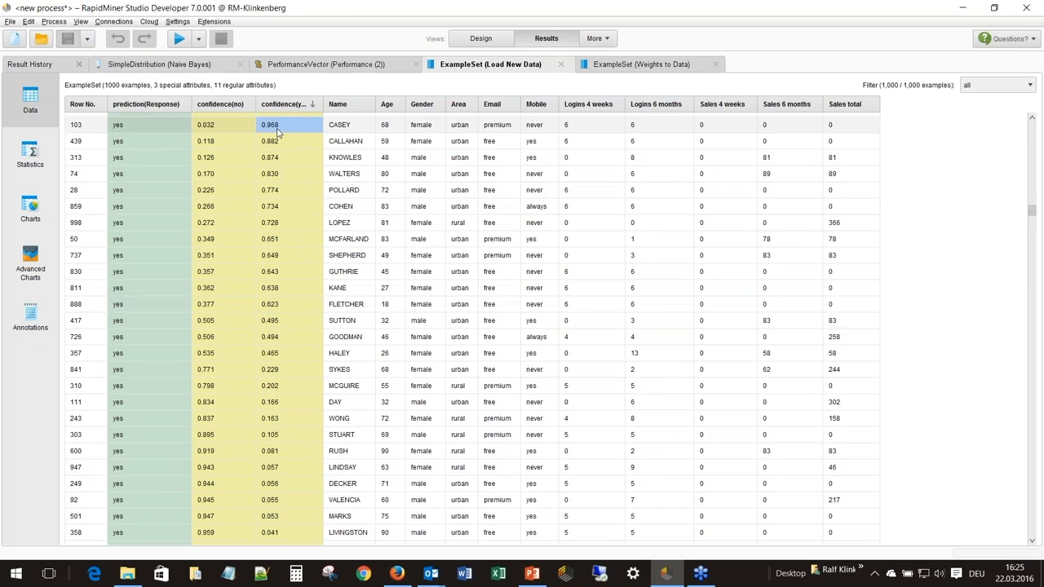
- Return to the top-ranked customers, widen the confidence(yes) column to show its full header and highlight its first values
left_click_drag(1029, 211, 1030, 123)
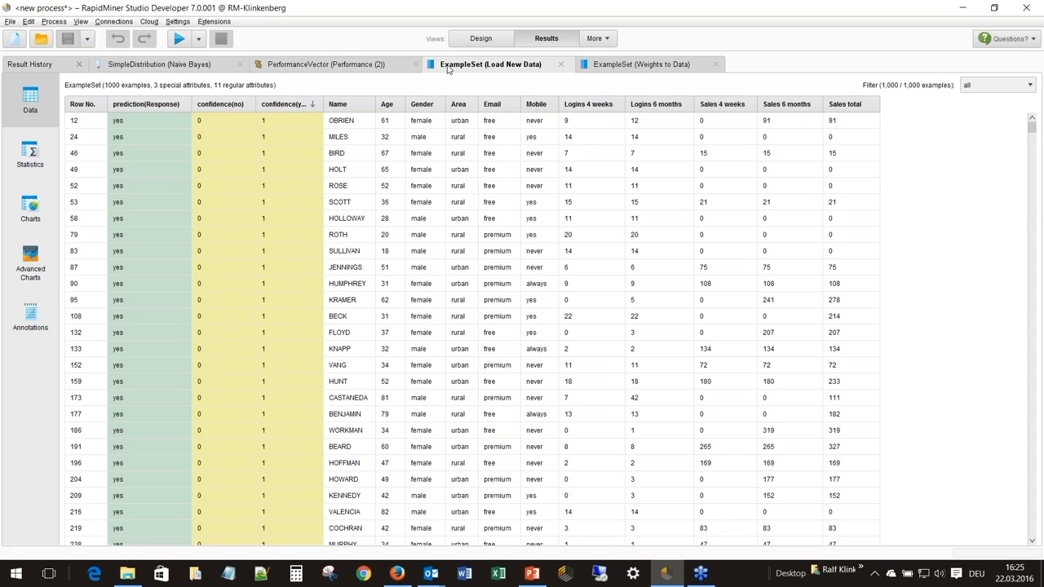
left_click_drag(323, 104, 326, 218)
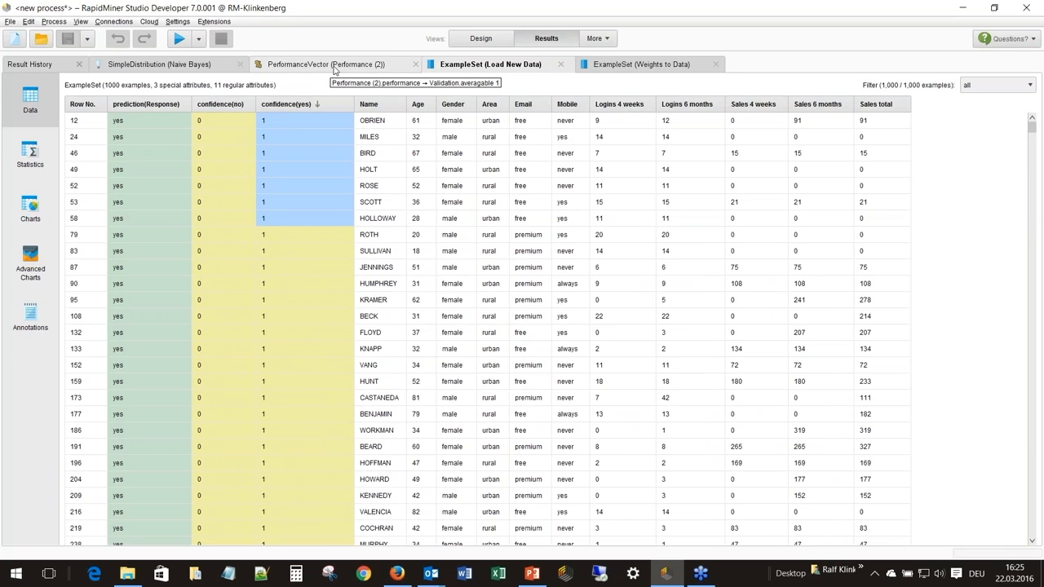
- Review the Validation operator's parameters in the process design and open its training and testing subprocesses
left_click(464, 42)
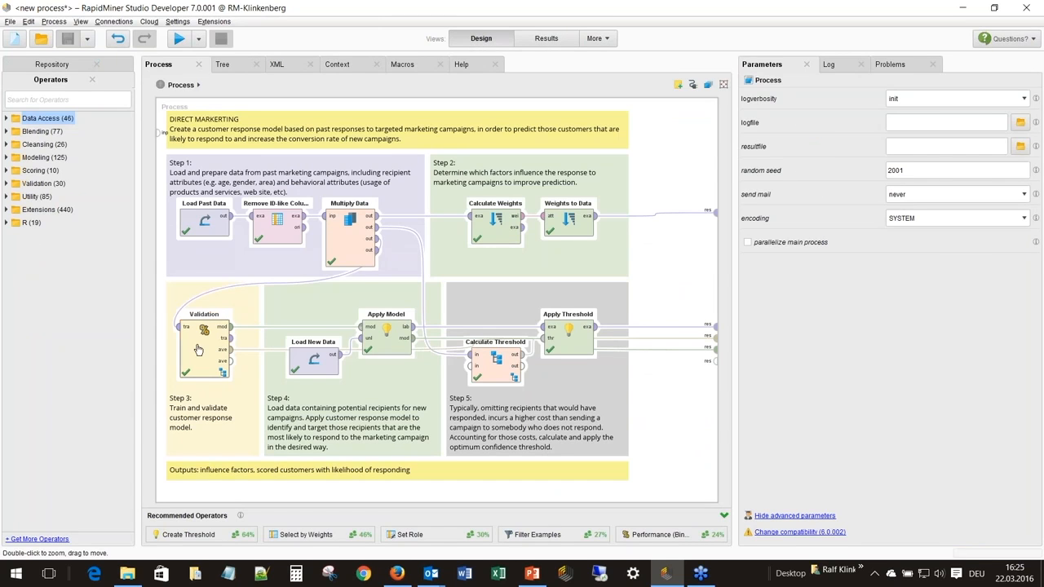
left_click(198, 349)
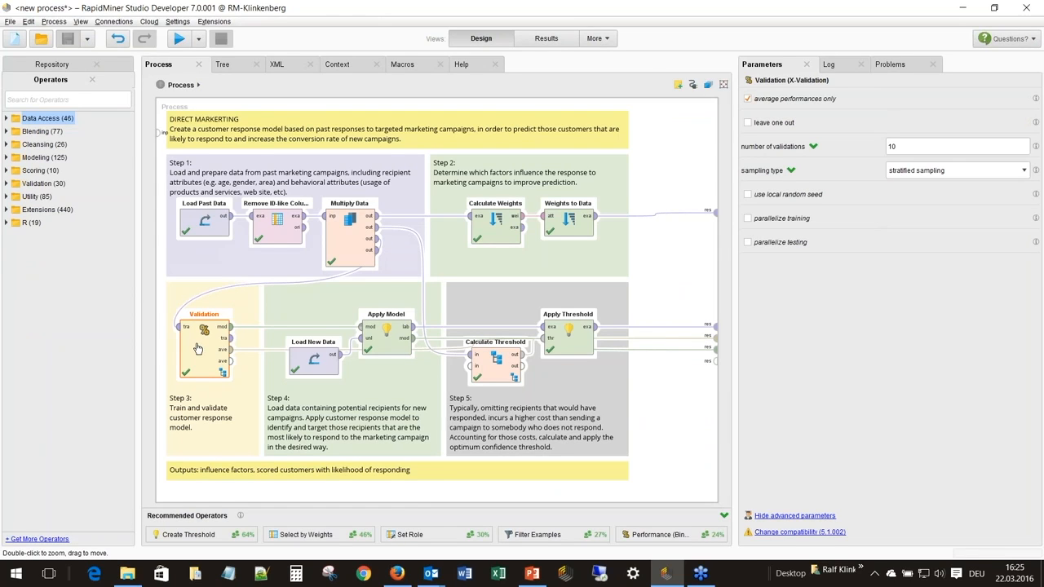
double_click(198, 348)
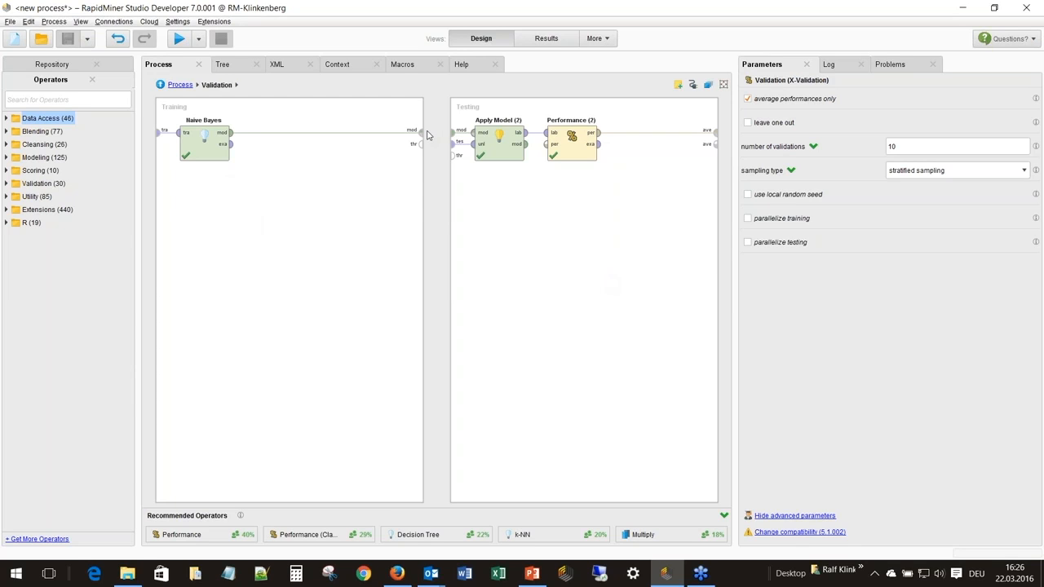
- Review the parameters of the Apply Model (2) and Performance (2) operators in the testing subprocess
left_click(503, 140)
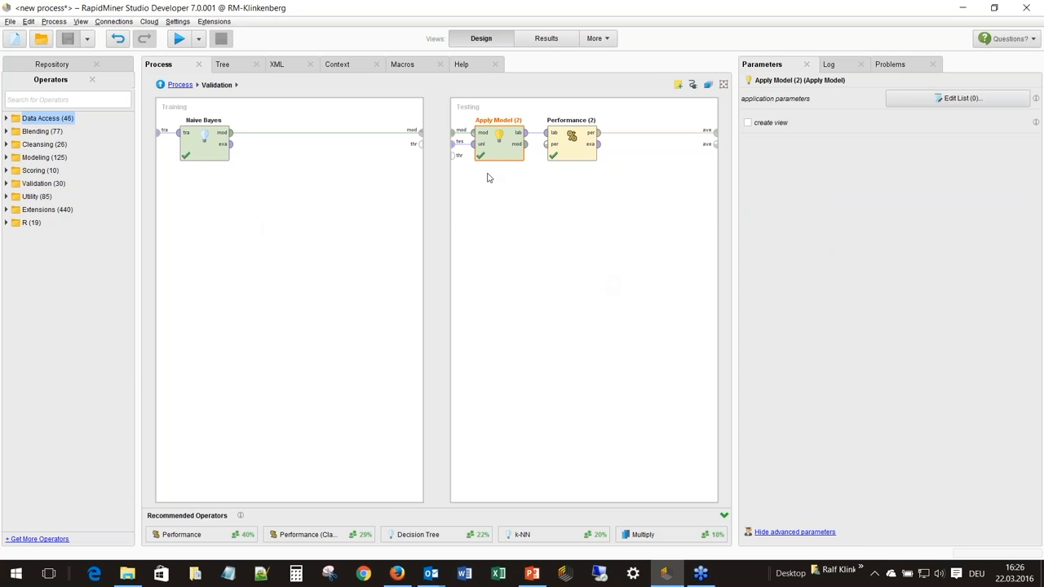
left_click(568, 147)
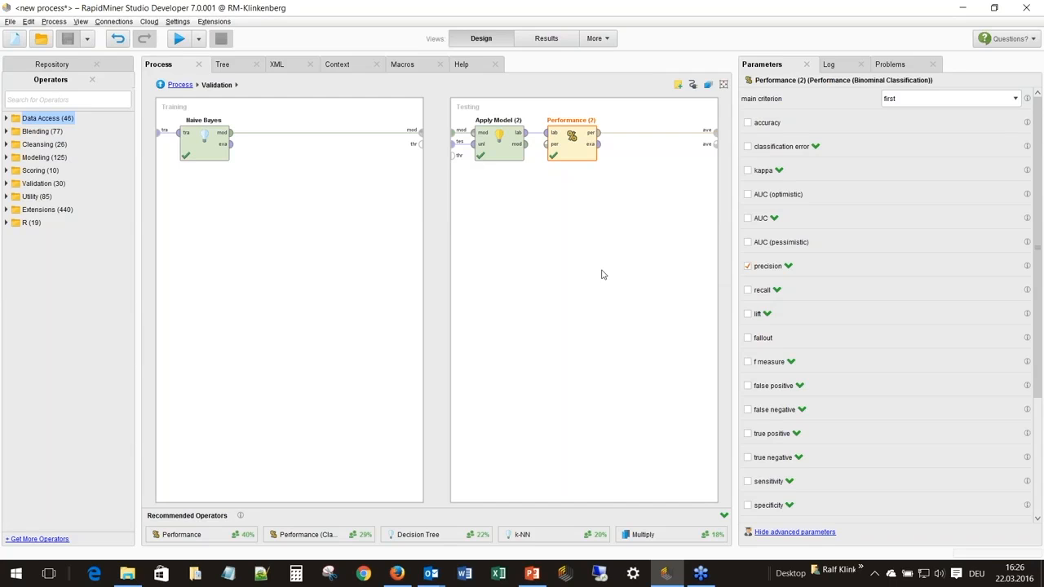
left_click(594, 267)
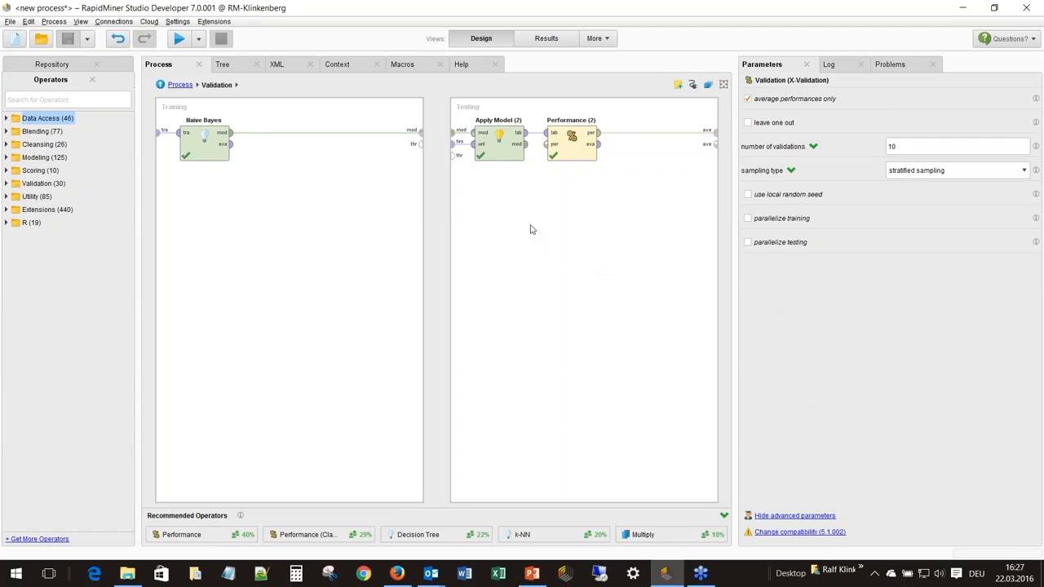
- Examine the performance vector's confusion matrix by highlighting the true yes and true no columns and their class recall values
left_click(546, 39)
left_click(318, 65)
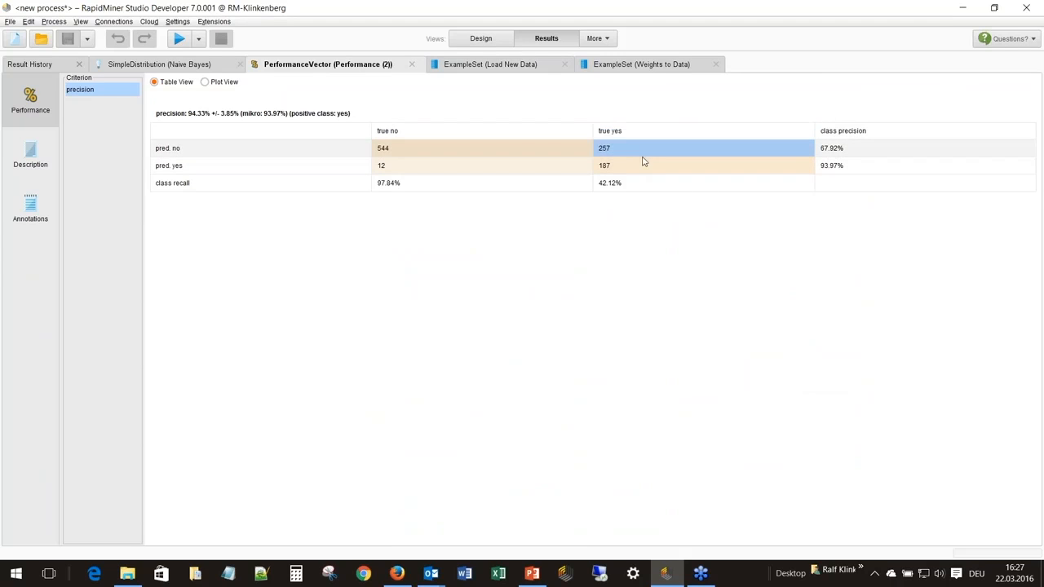
left_click_drag(643, 158, 643, 166)
left_click(618, 183)
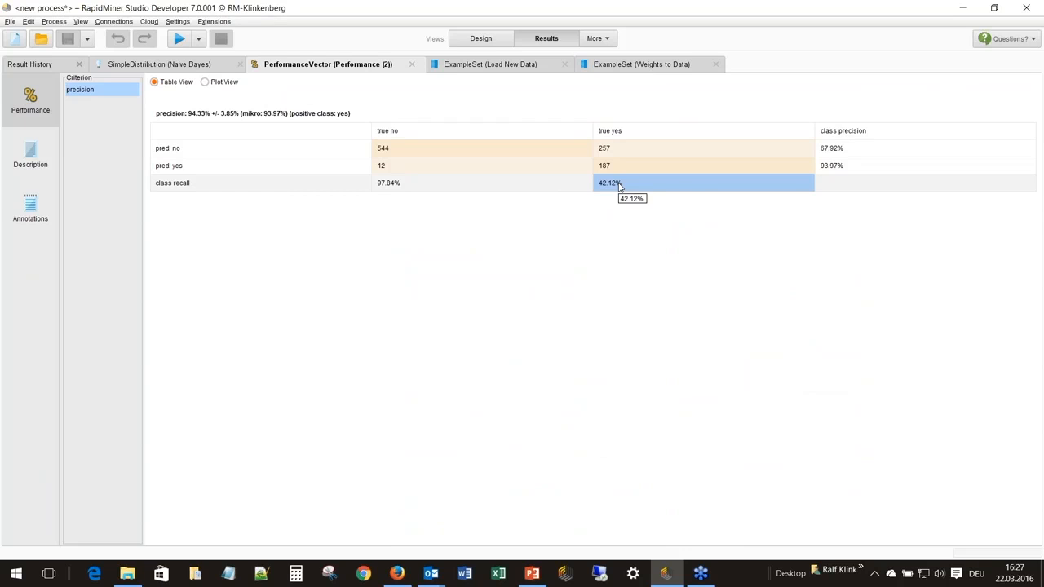
left_click_drag(452, 134, 439, 197)
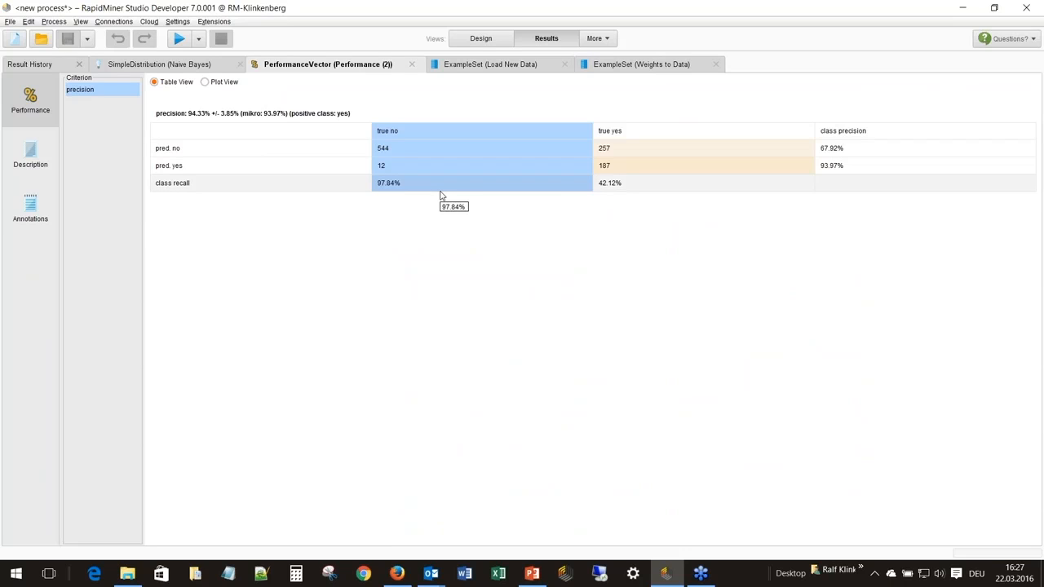
left_click(646, 190)
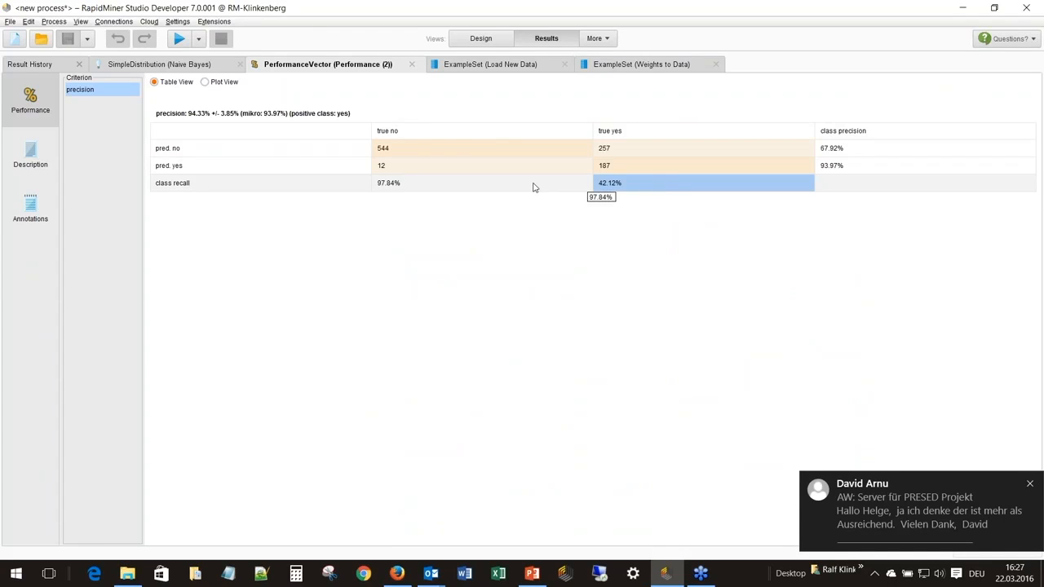
left_click(506, 189)
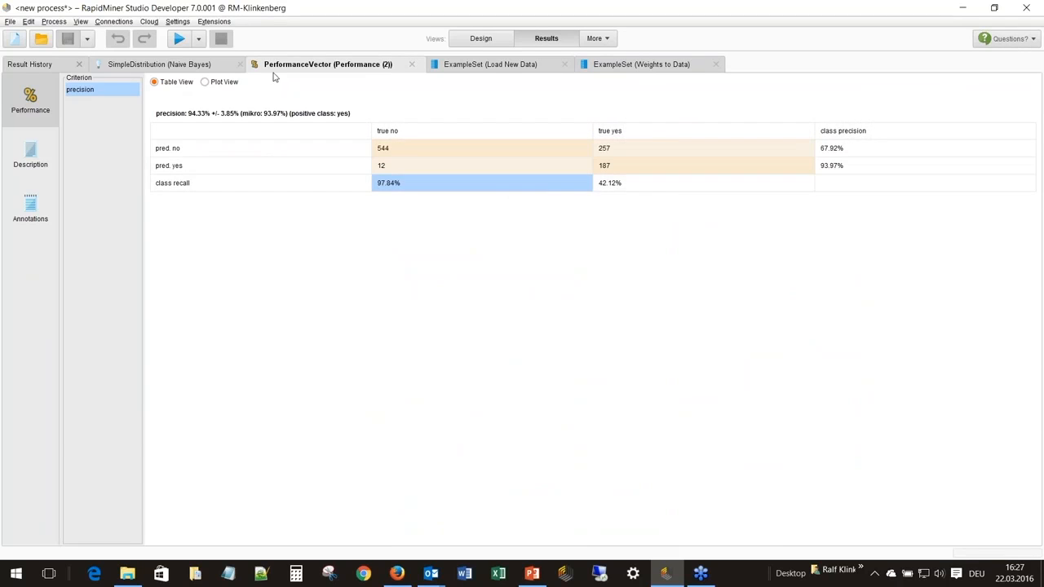
- Find the Decision Tree operator with the search term "tree", add it below Naive Bayes and wire it between the training input and model output
left_click(457, 45)
left_click(204, 141)
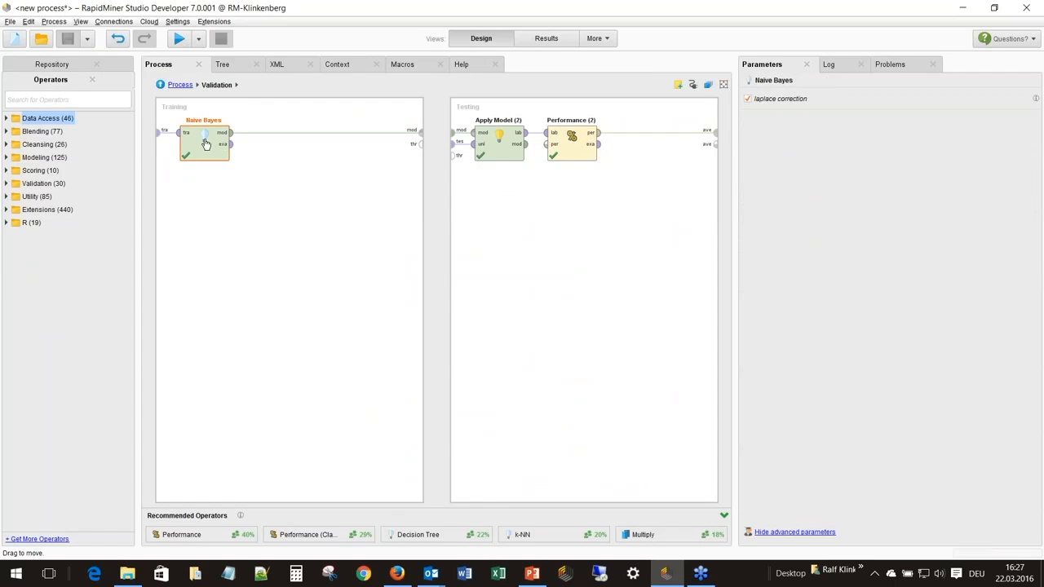
left_click(52, 100)
type("tree")
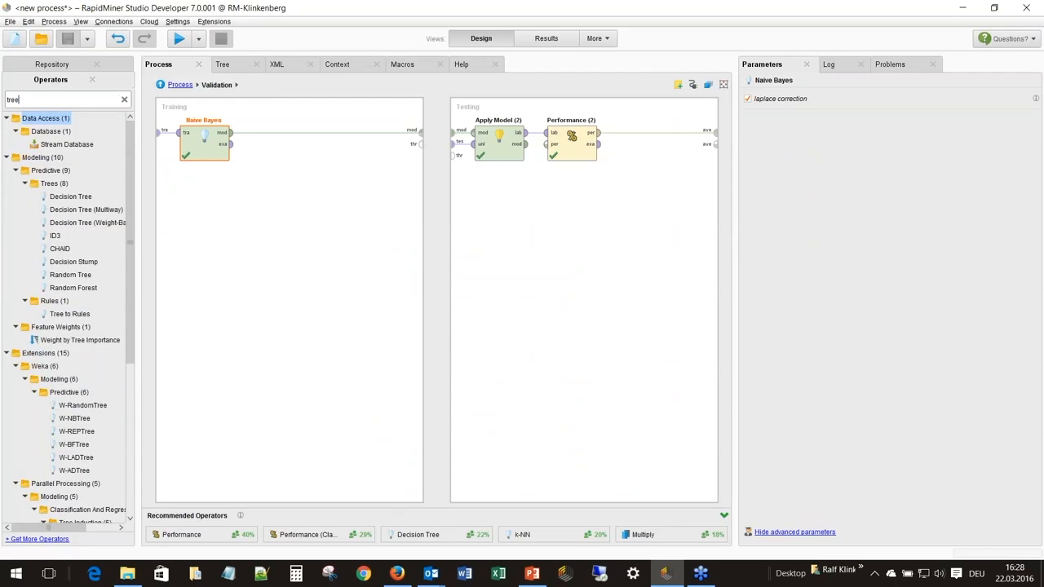
left_click_drag(64, 151, 206, 187)
left_click_drag(159, 130, 420, 133)
- Disable the Naive Bayes operator in the training subprocess and run the process with the Decision Tree
left_click(205, 146)
right_click(205, 147)
left_click(236, 161)
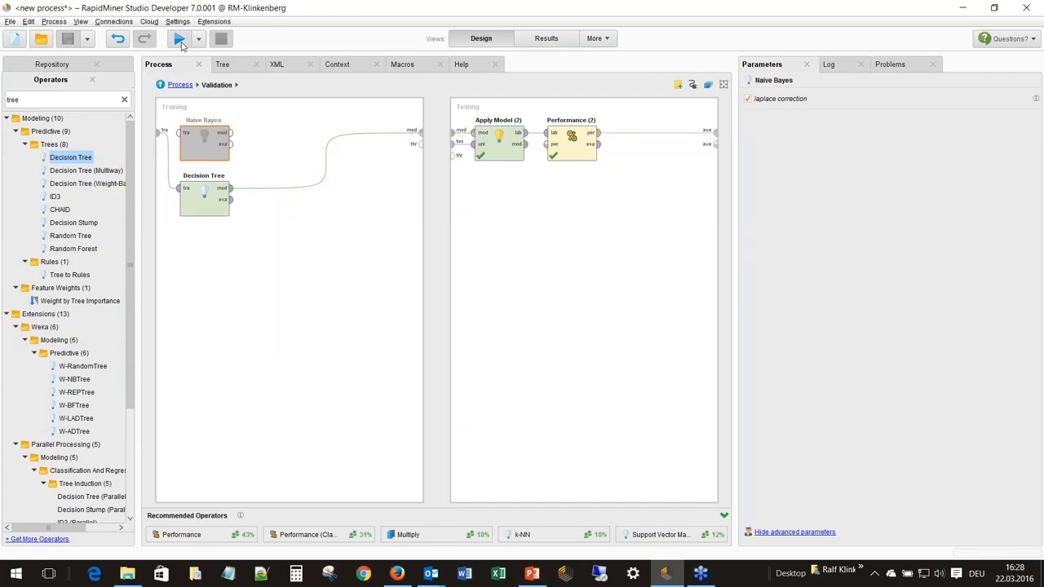
left_click(180, 39)
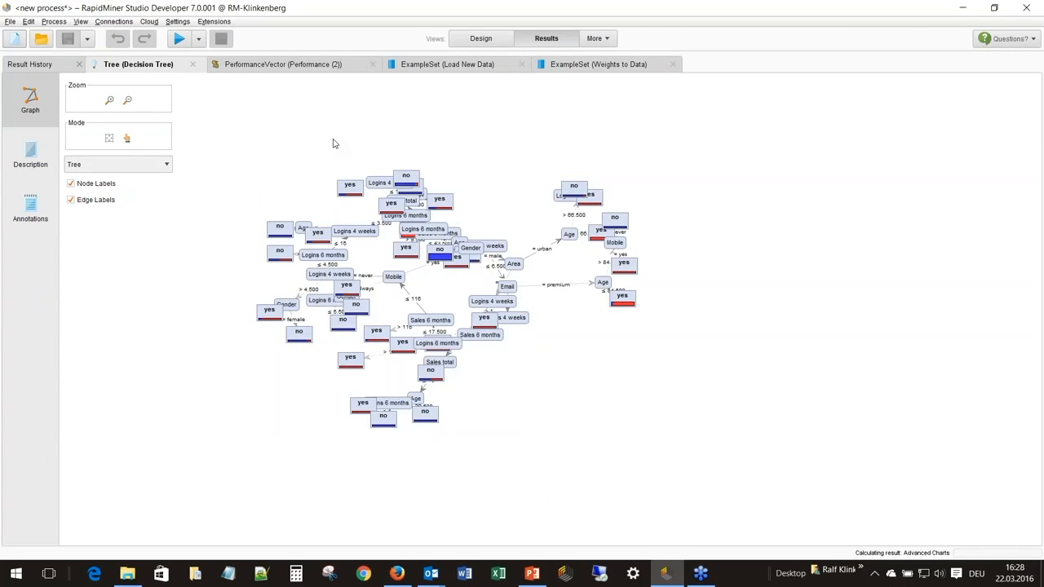
- Examine the decision tree graph from its root node through the Email branch and both sides of the tree
mouse_move(713, 95)
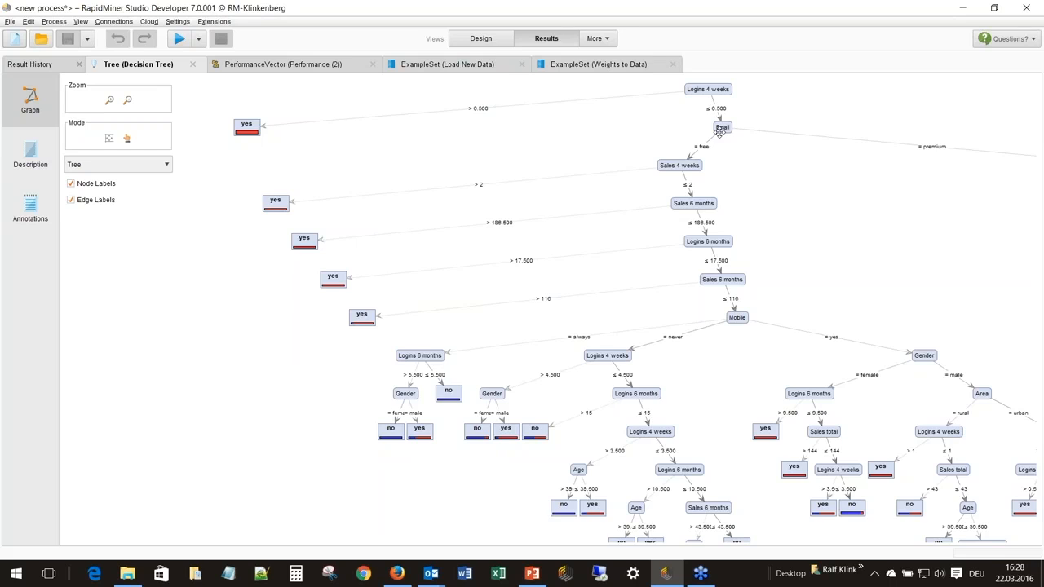
left_click_drag(719, 131, 522, 145)
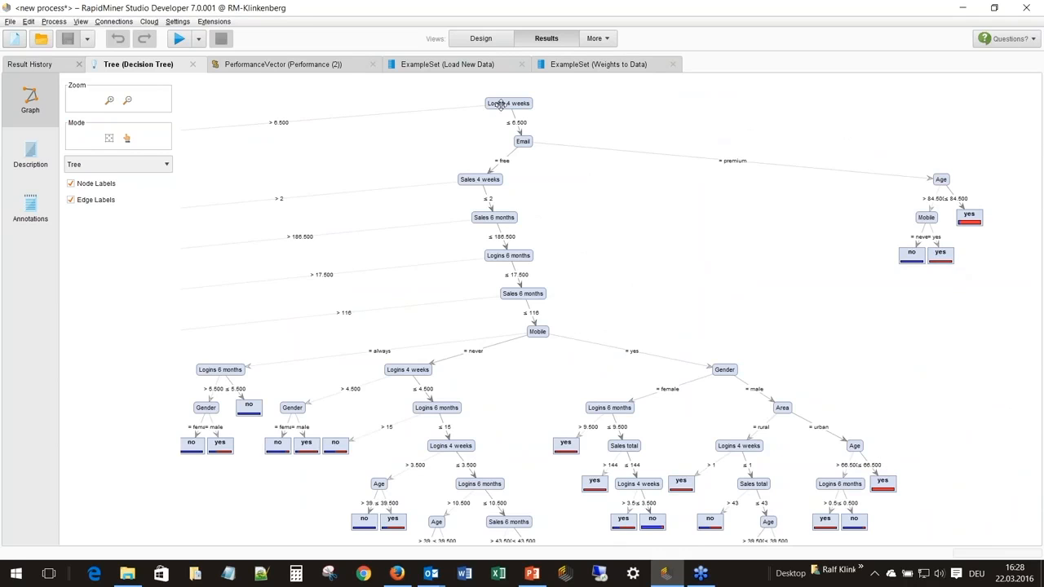
left_click_drag(500, 104, 694, 105)
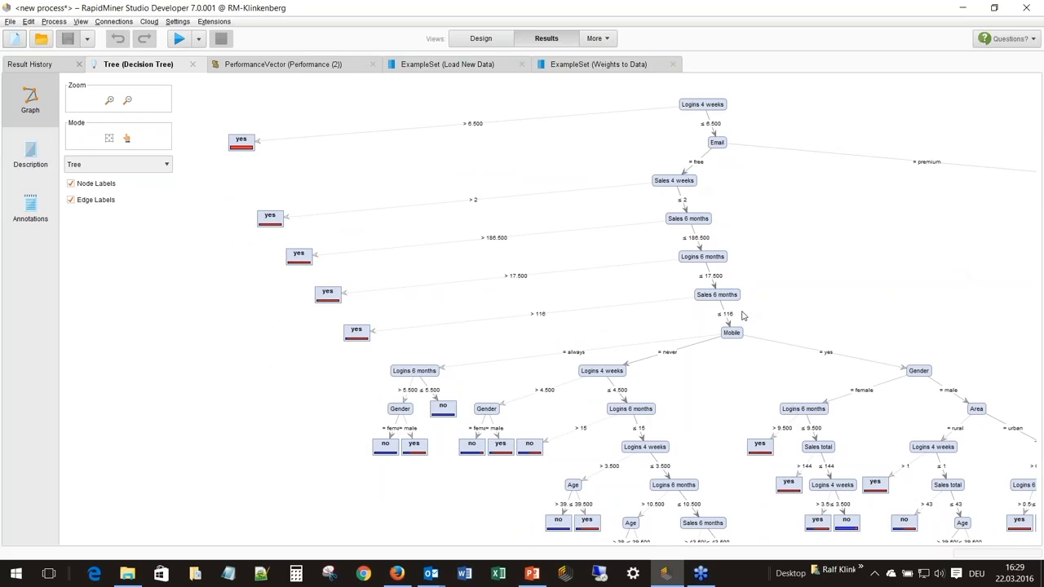
- Open the Weights to Data result to view the attribute weights
left_click(564, 71)
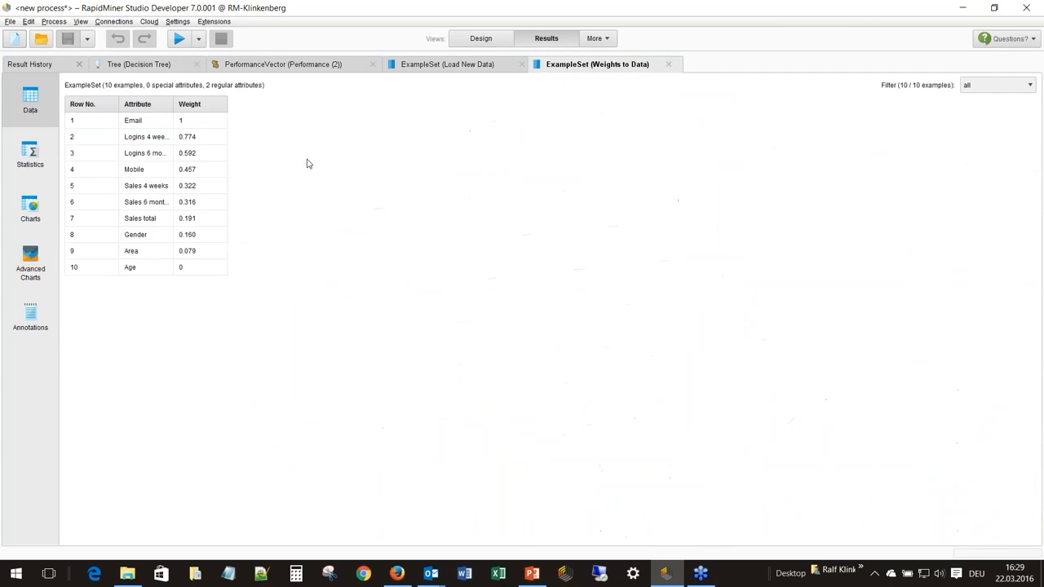
- Show the attribute weights as a bar chart with horizontal orientation
left_click(36, 217)
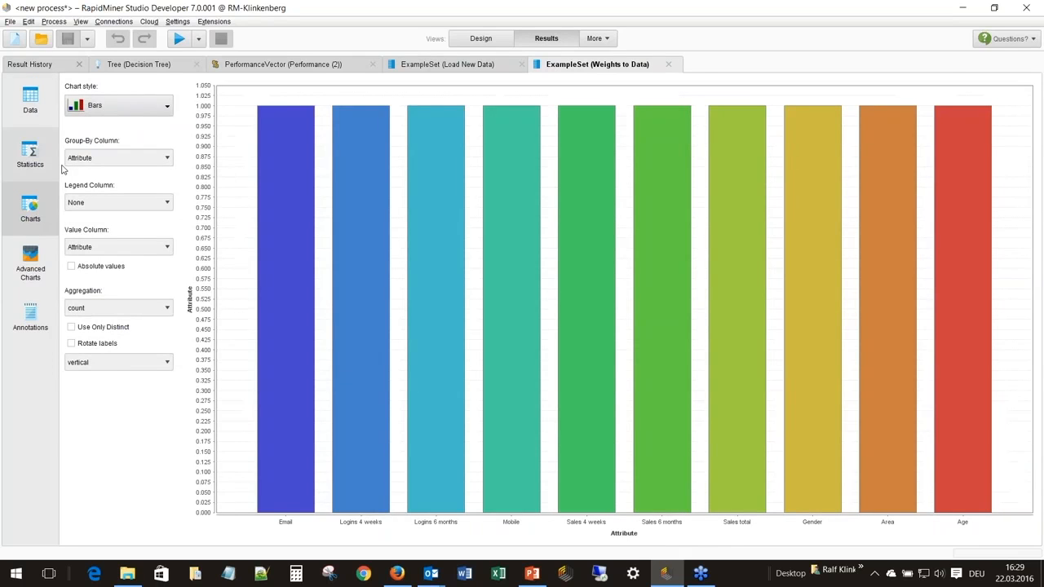
left_click(93, 107)
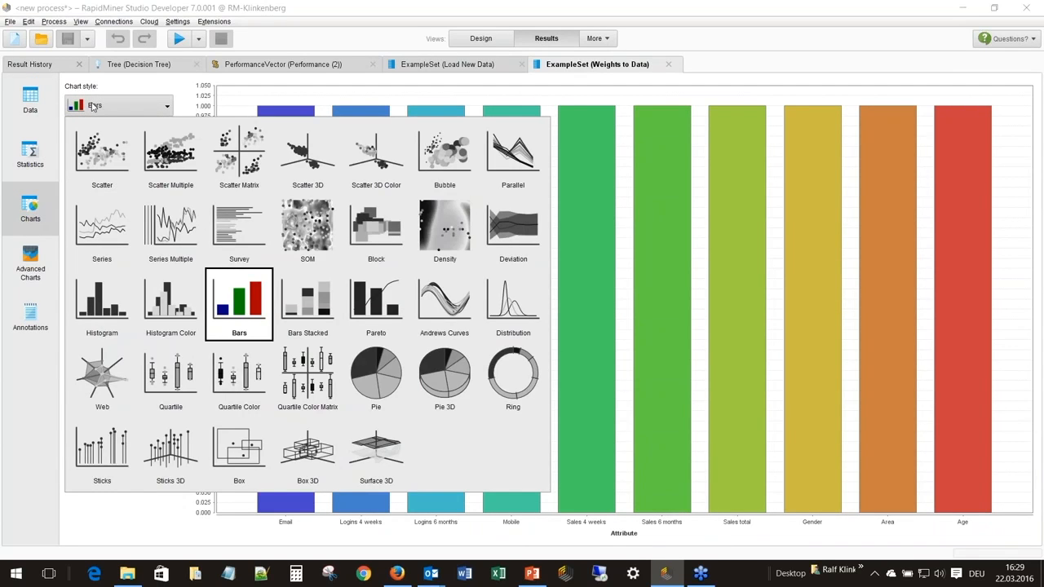
left_click(93, 107)
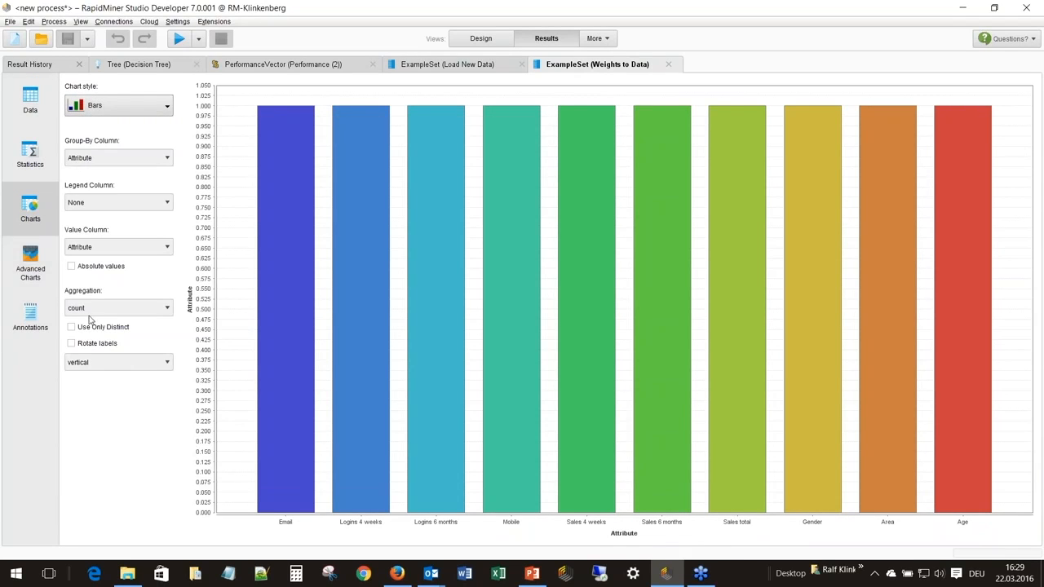
left_click(100, 364)
left_click(97, 381)
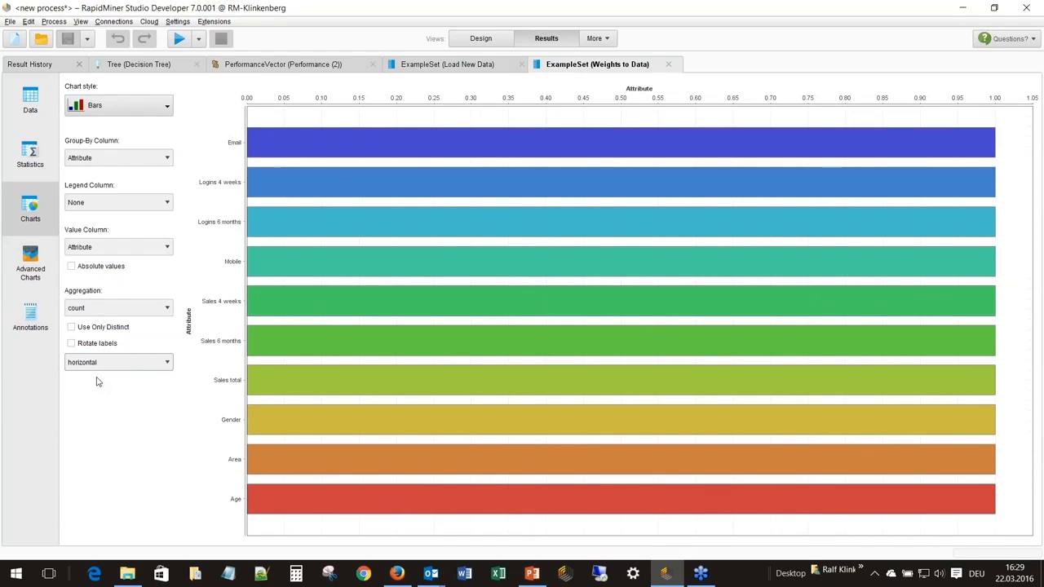
- Set the bar chart's legend column and value column to Weight and its aggregation to sum
left_click(112, 160)
left_click(113, 161)
left_click(112, 206)
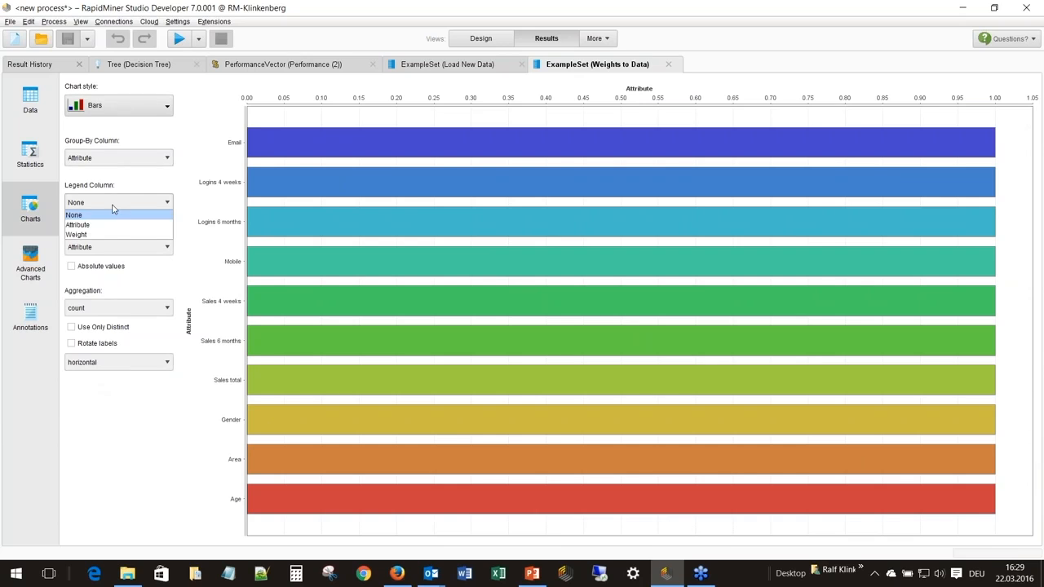
left_click(109, 234)
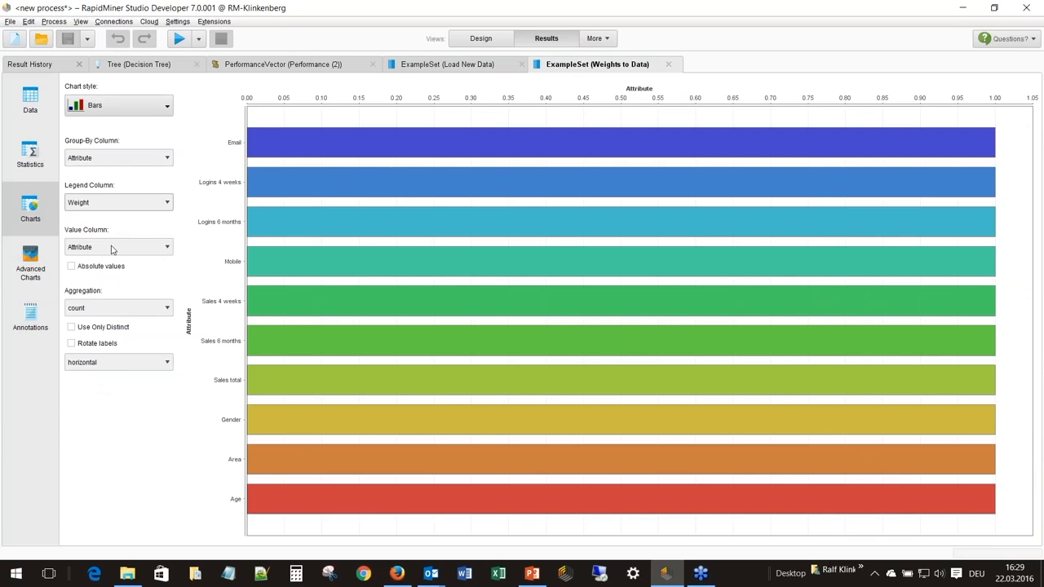
left_click(112, 249)
left_click(108, 280)
left_click(114, 310)
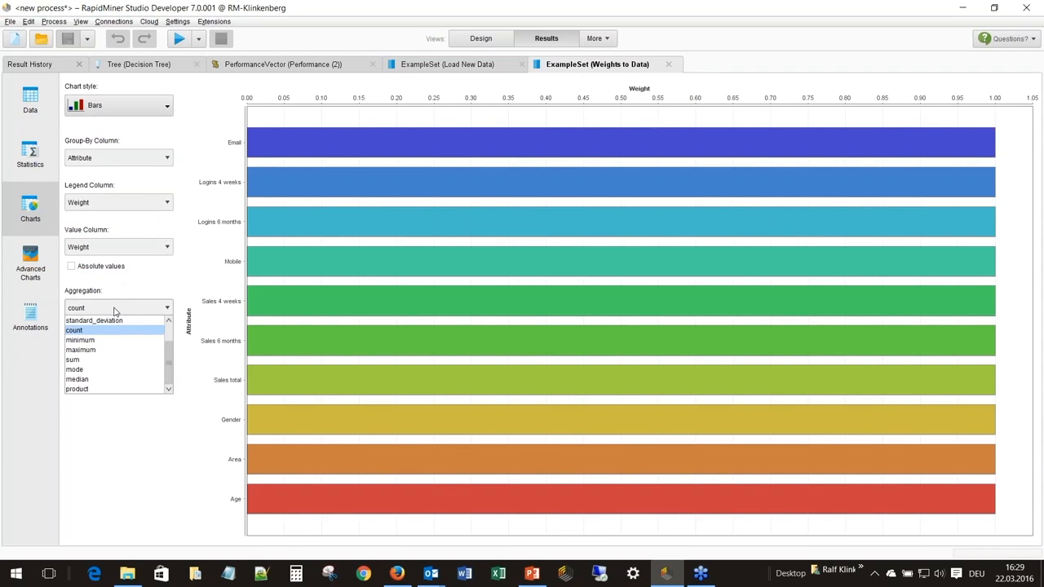
left_click(97, 360)
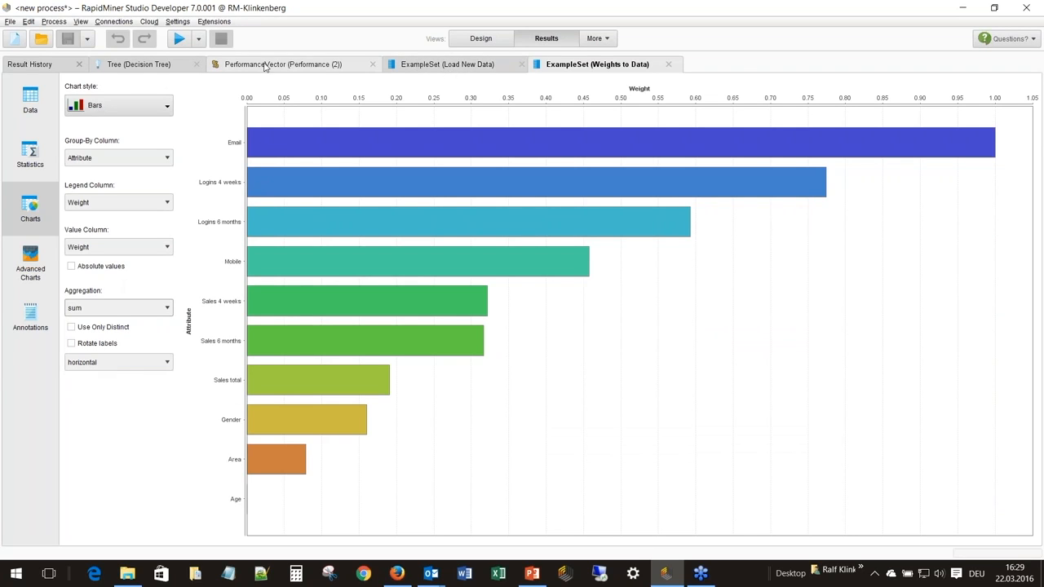
- Revisit the decision tree, then sort the scored Load New Data customers by descending confidence(yes) and highlight the first twenty predictions
left_click(142, 68)
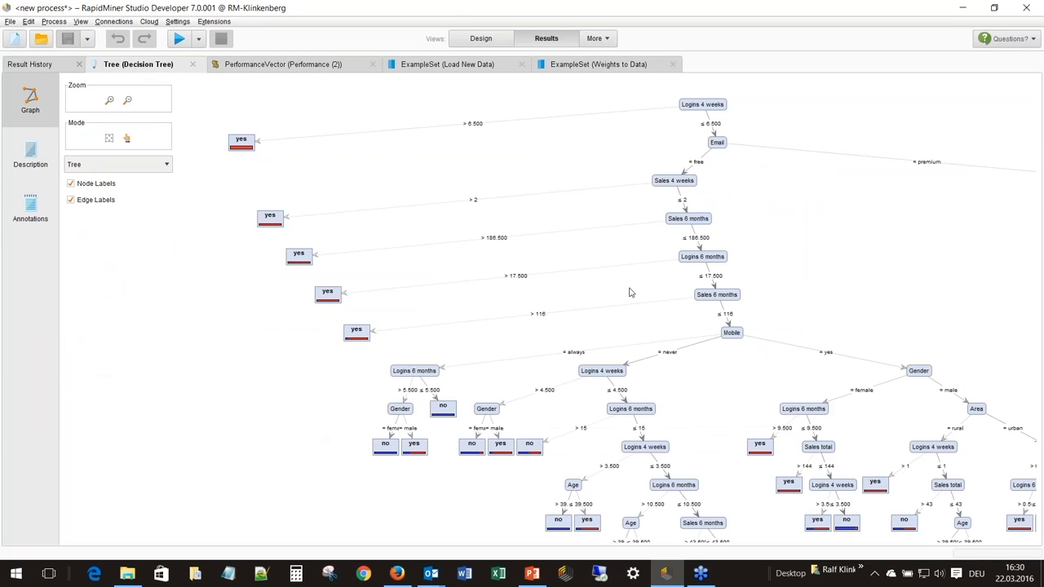
left_click(457, 65)
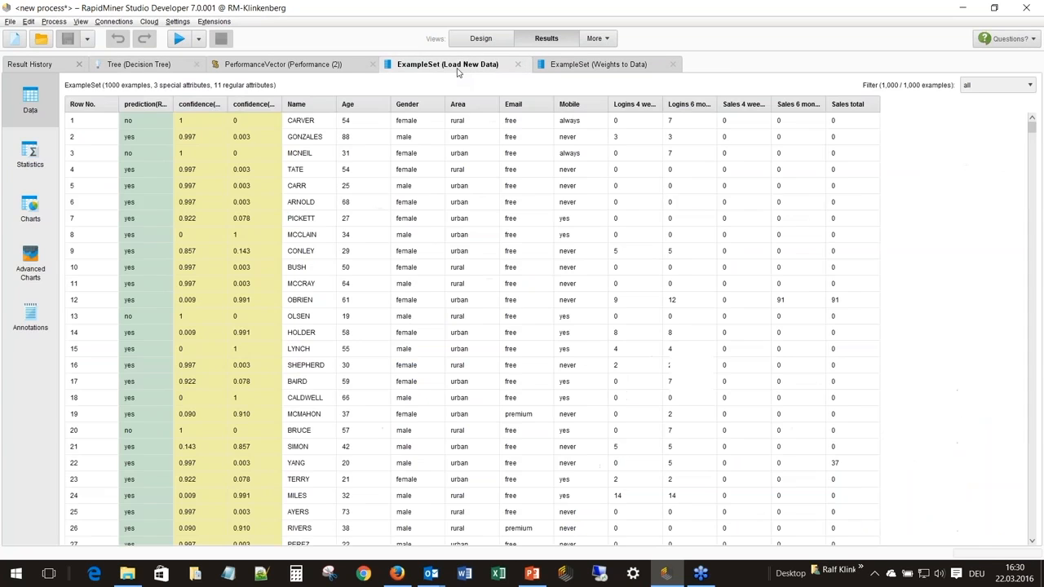
left_click_drag(281, 103, 371, 104)
left_click(287, 110)
left_click_drag(137, 123, 136, 435)
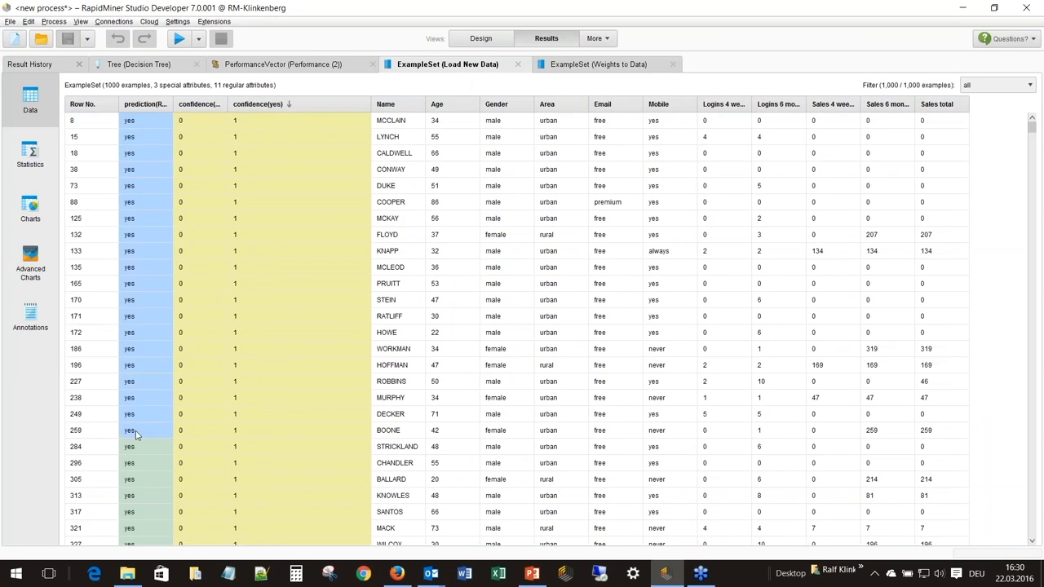
- Return to the top level of the Direct Marketing process design and select the Load Past Data operator
left_click(480, 38)
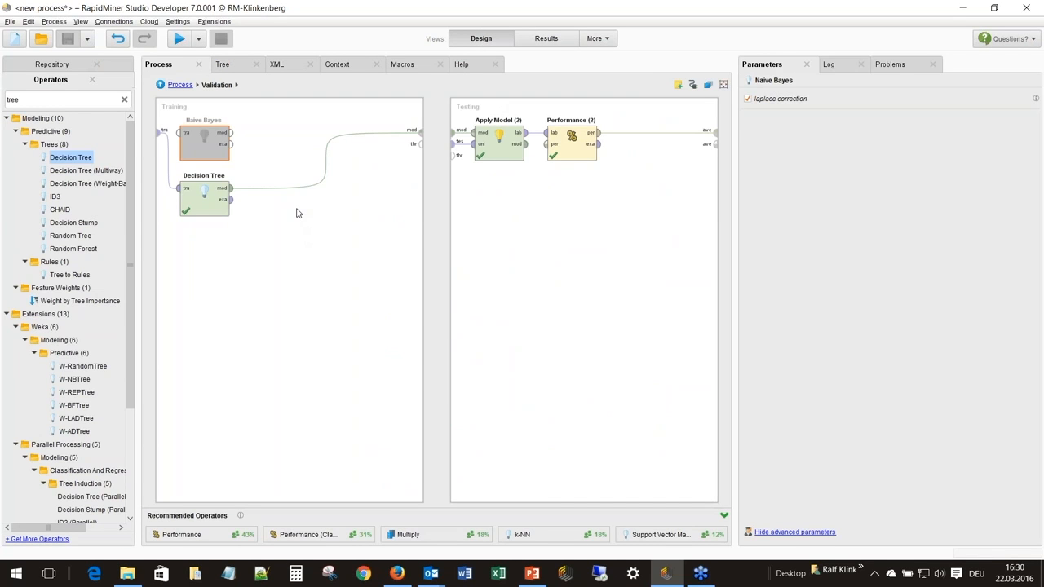
left_click(161, 86)
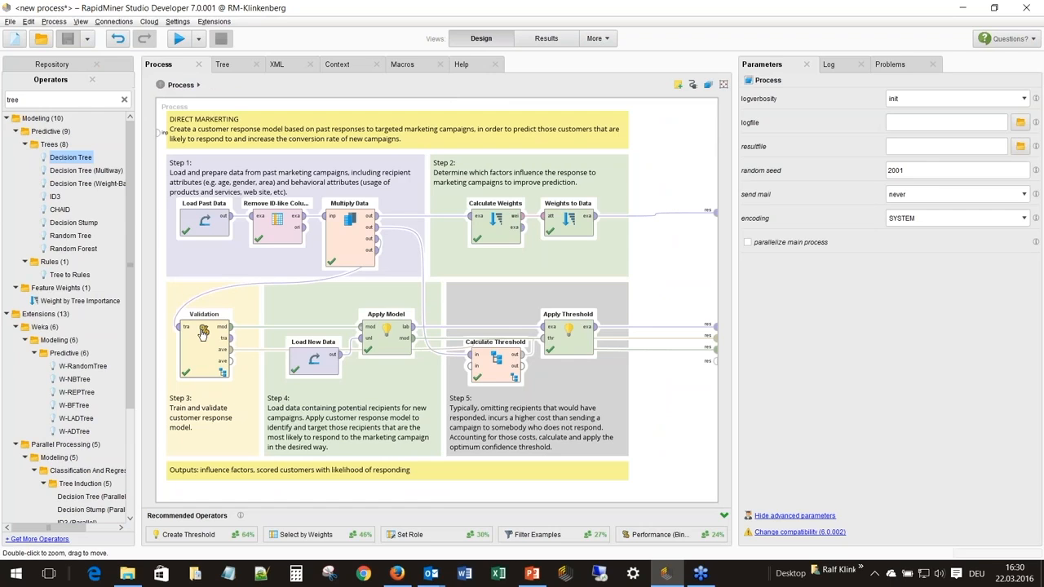
left_click(202, 224)
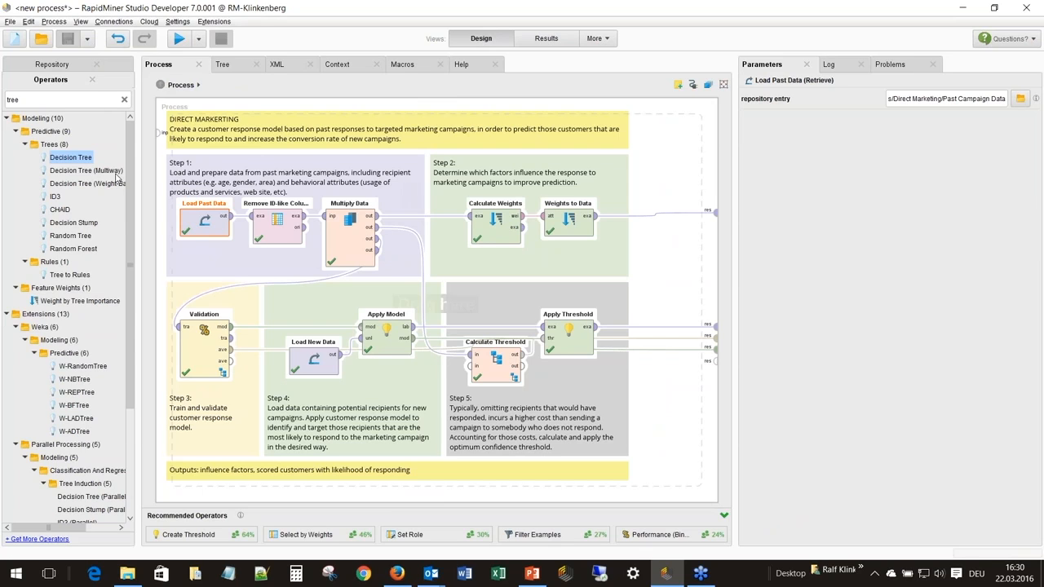
- Clear the operator search and start a new blank process without saving the current one
left_click(124, 102)
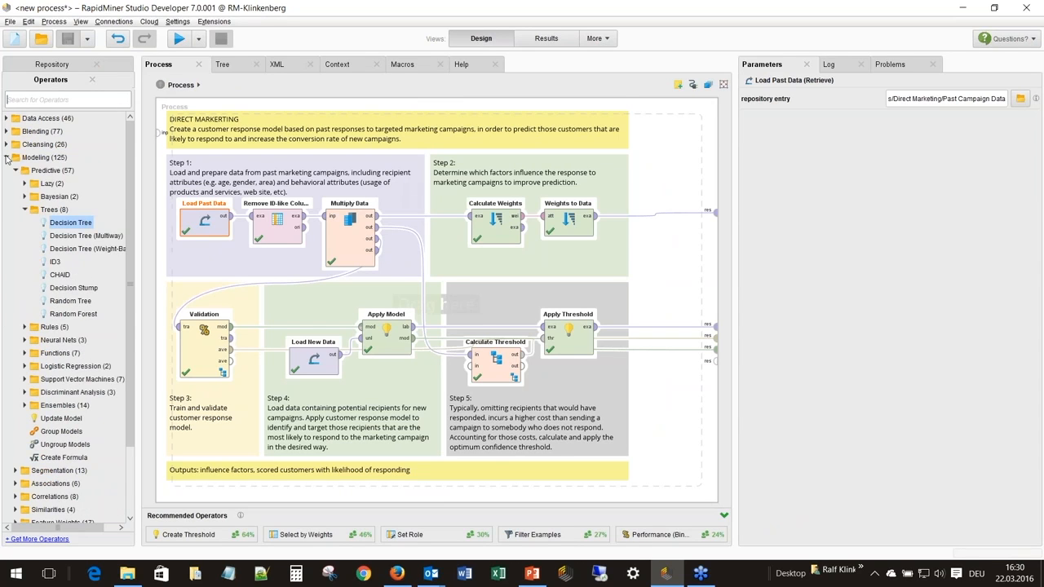
left_click(13, 41)
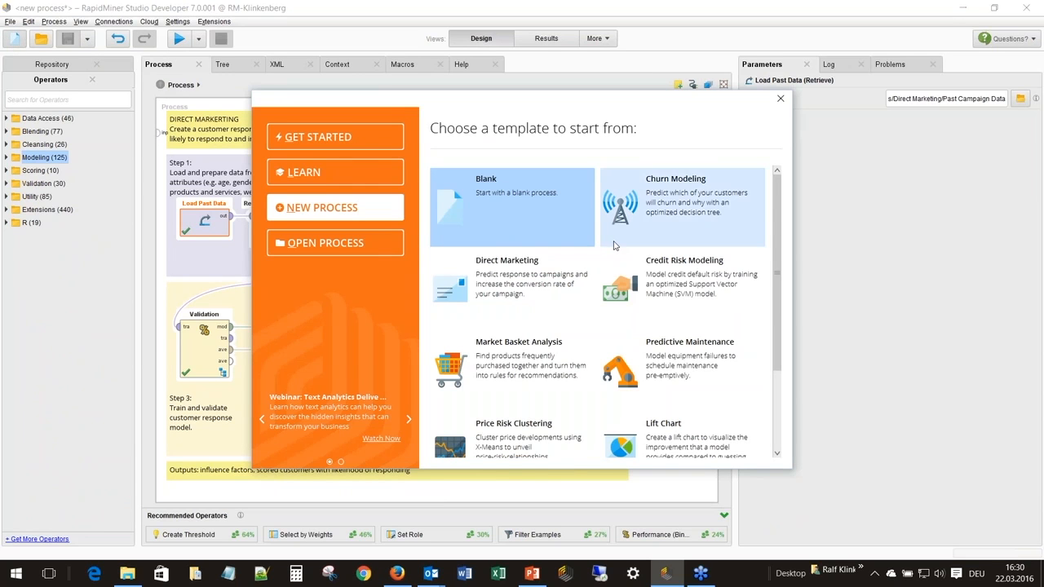
left_click(495, 214)
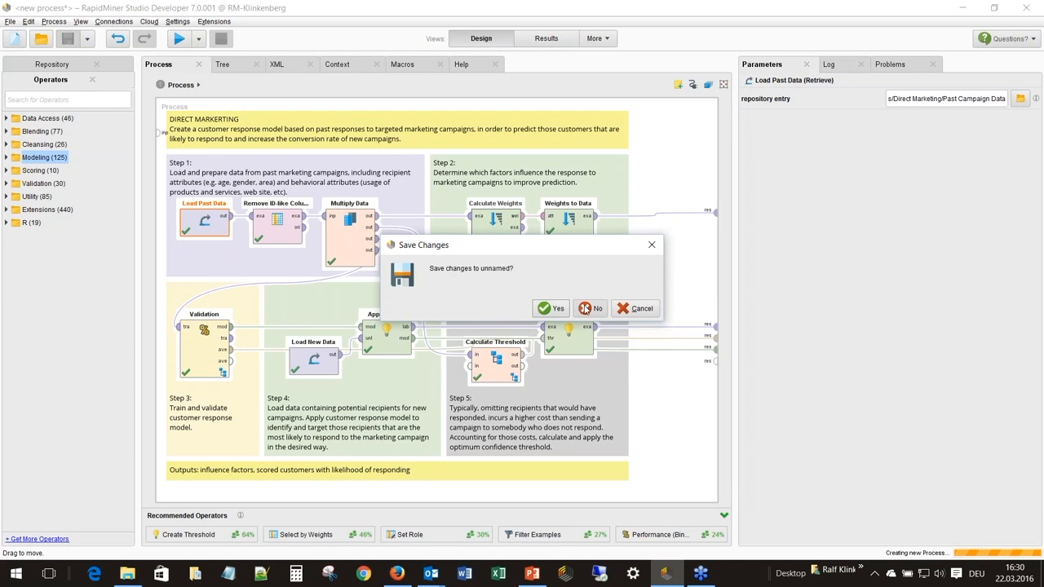
left_click(585, 308)
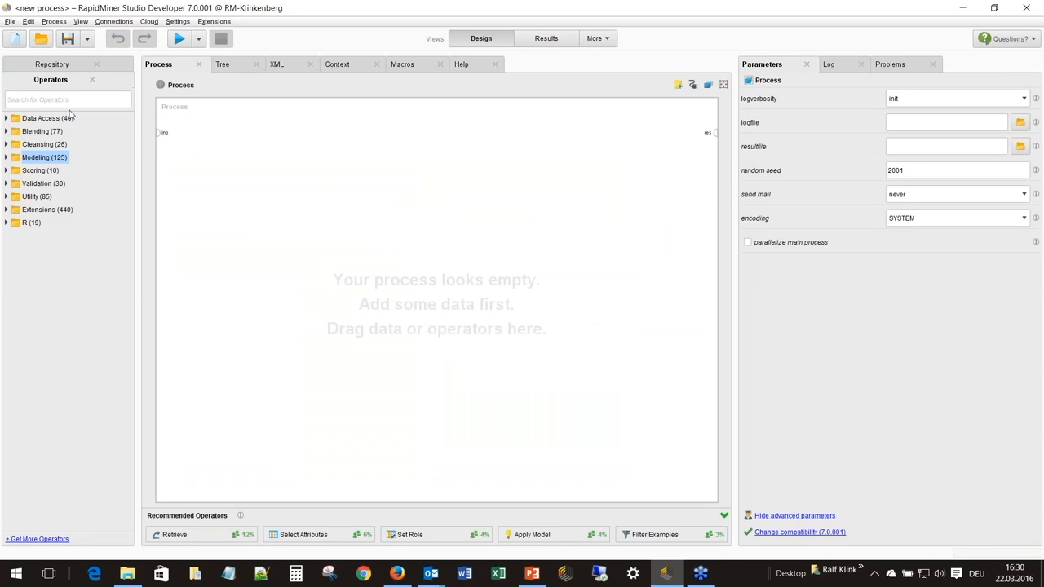
- Add the Iris sample data set to the process, connect its output to the result port and run it
left_click(52, 65)
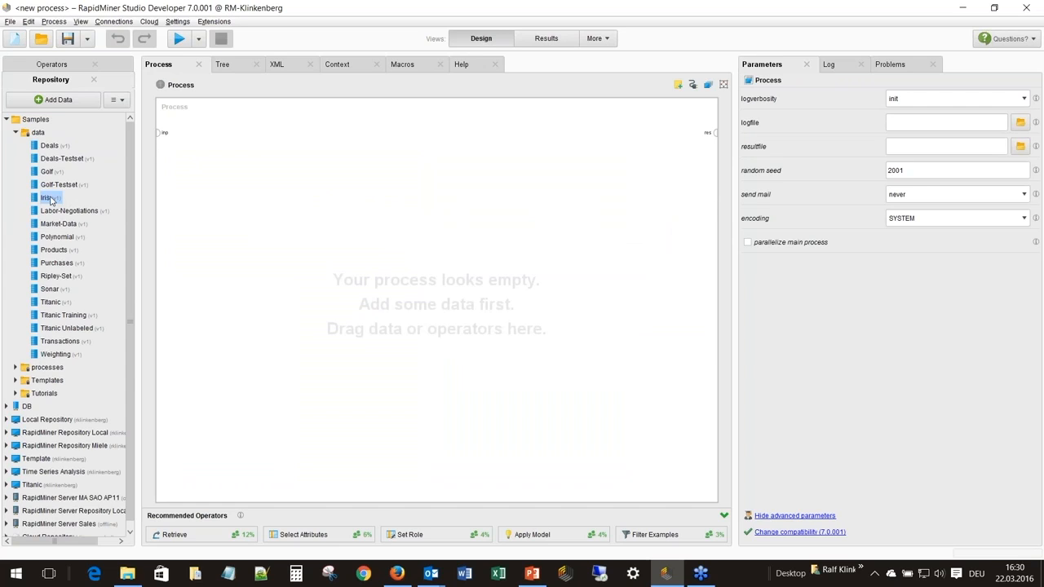
left_click_drag(46, 200, 710, 138)
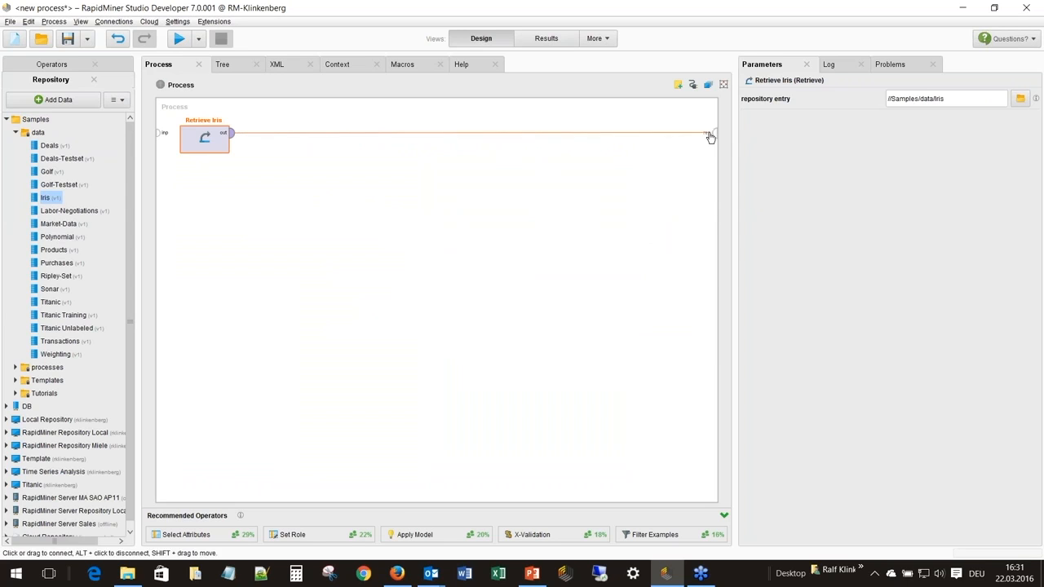
left_click(177, 40)
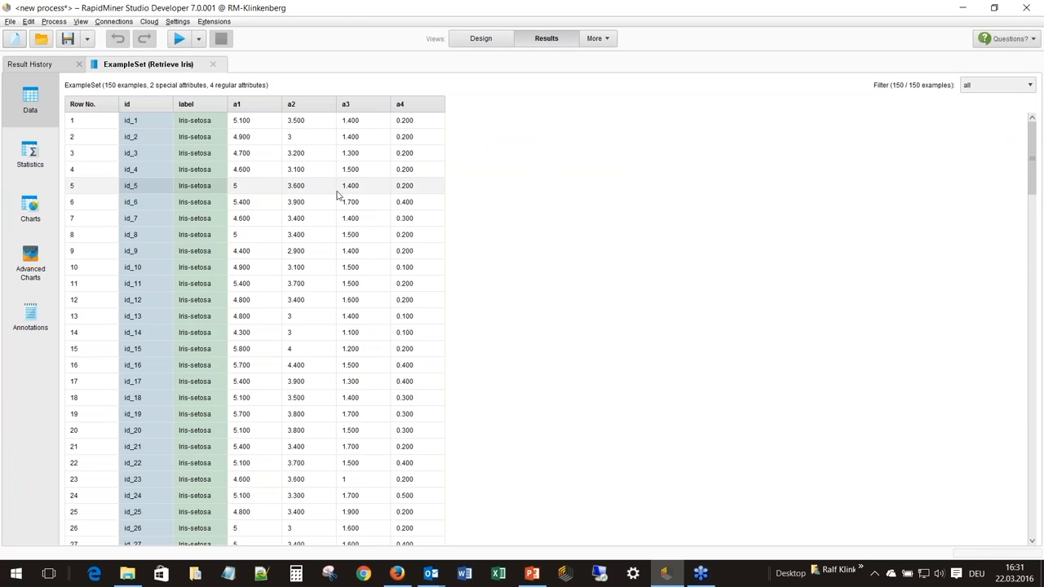
- Examine the first Iris example's a1 to a4 values and its label in the data table
left_click_drag(237, 121, 442, 123)
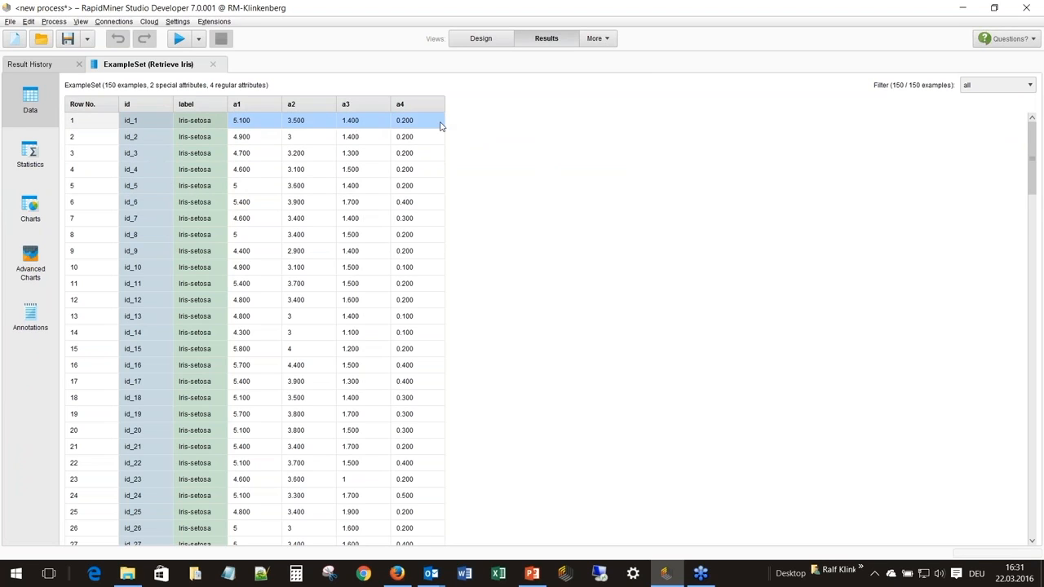
left_click(186, 123)
left_click_drag(256, 125, 411, 130)
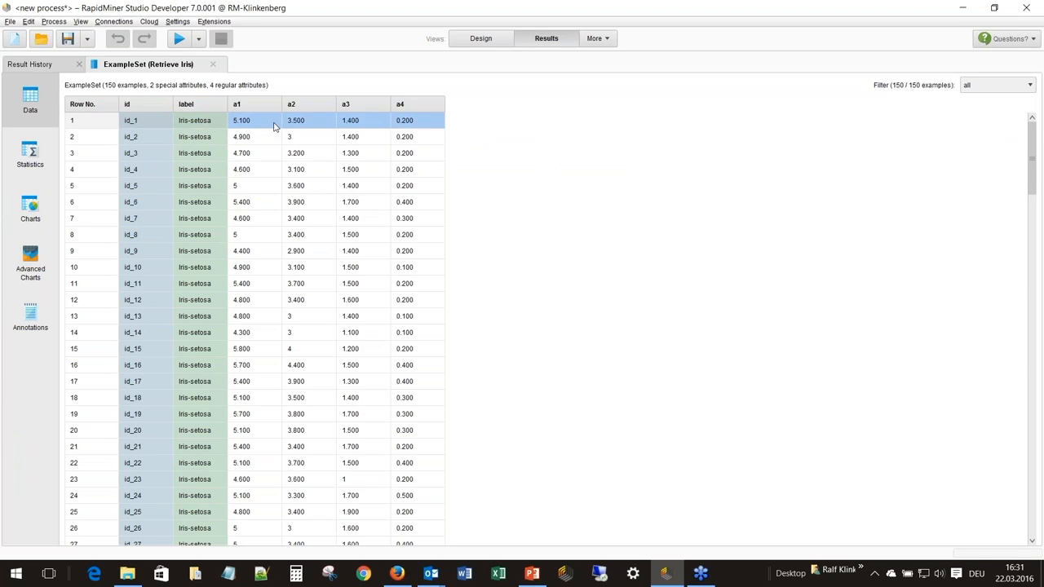
- Expand the label attribute in the Iris statistics and open its chart
left_click(30, 163)
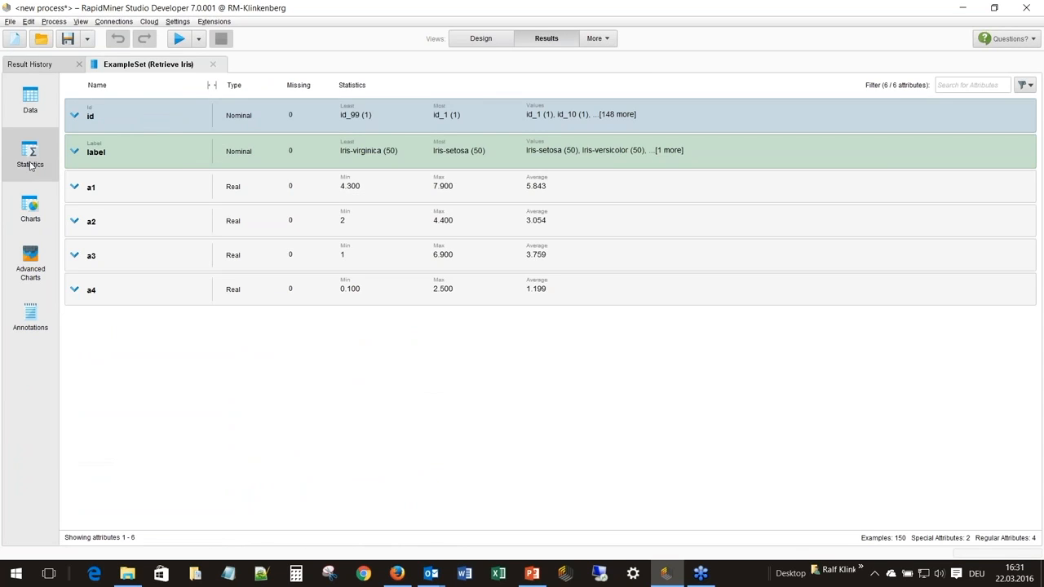
left_click(97, 157)
left_click(394, 196)
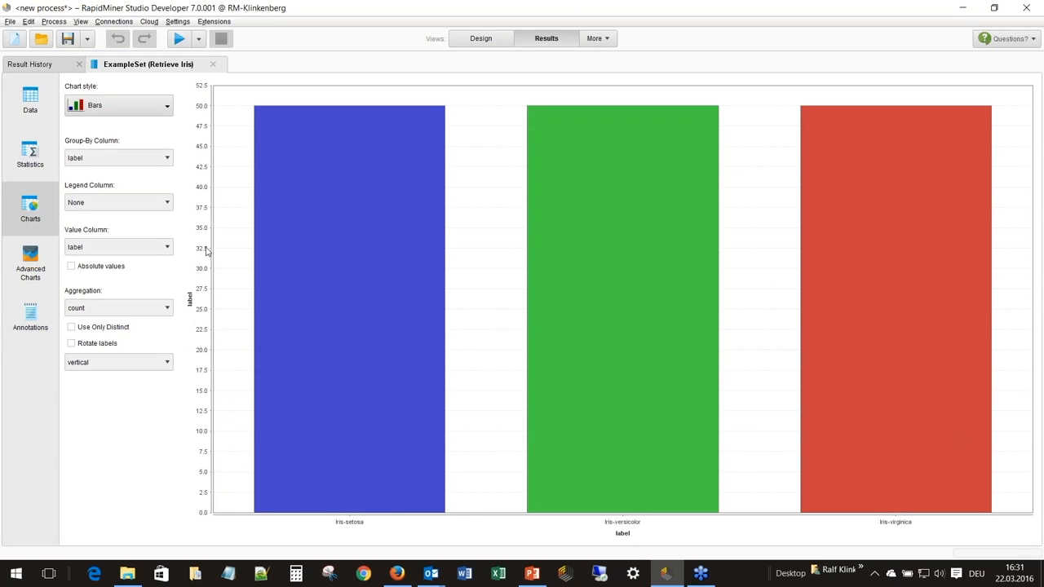
- Go back to the Iris statistics, expand attribute a1 and open its histogram
left_click(29, 157)
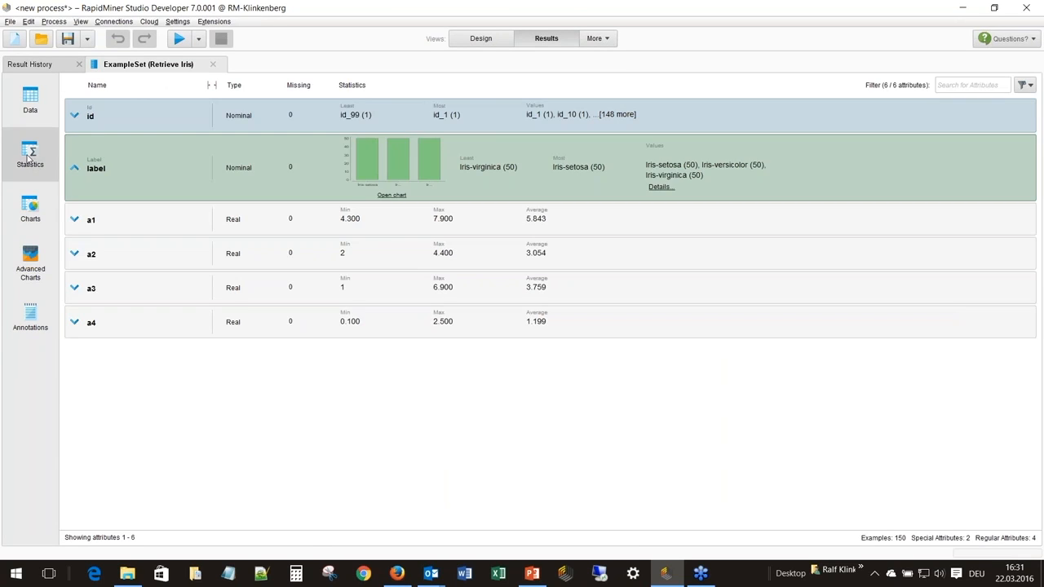
left_click(330, 230)
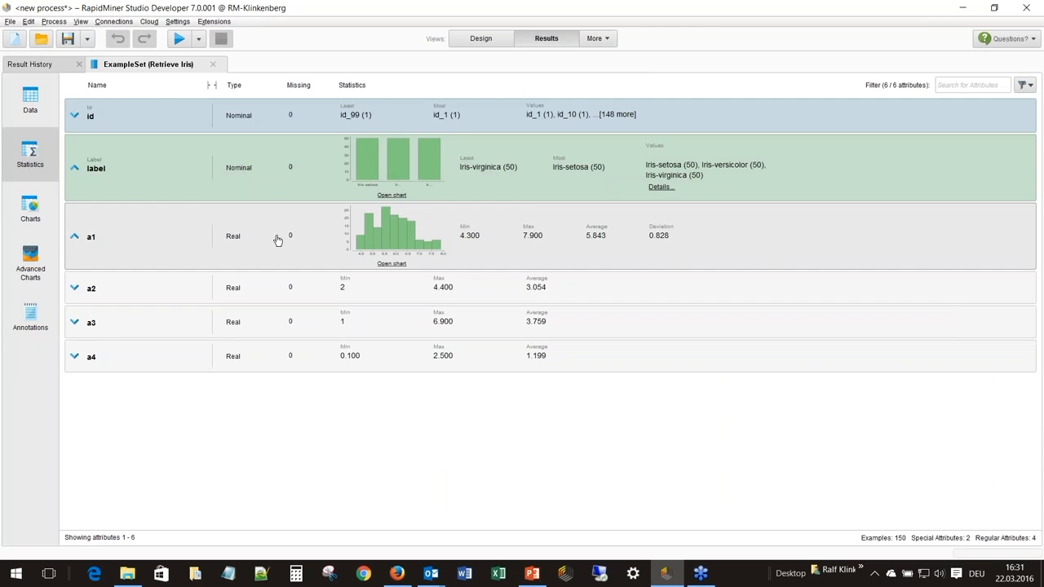
left_click(392, 264)
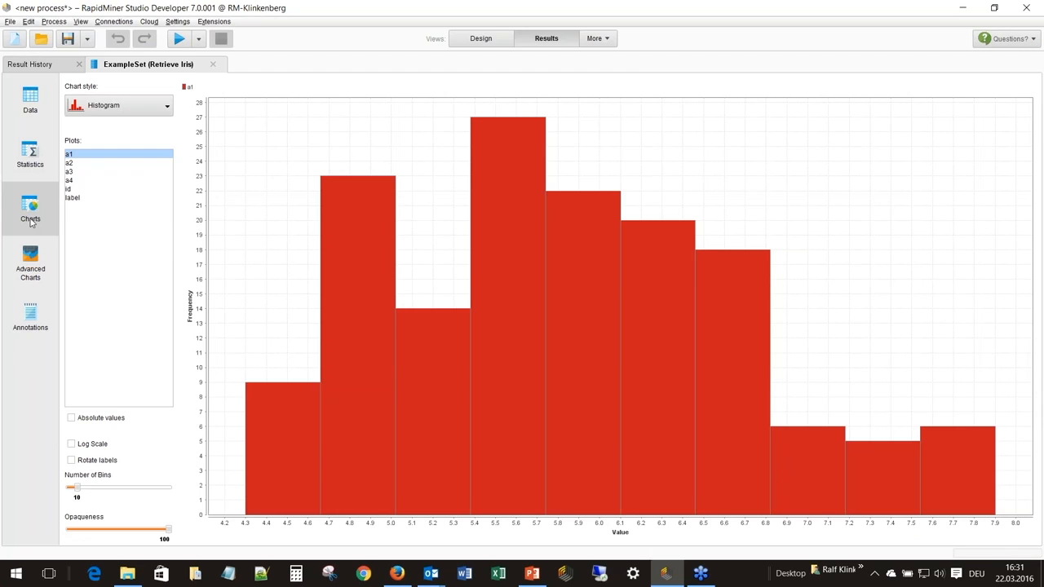
- Change the Iris chart to a Scatter plot coloured by label, with a3 on the x-axis and a4 on the y-axis
left_click(97, 111)
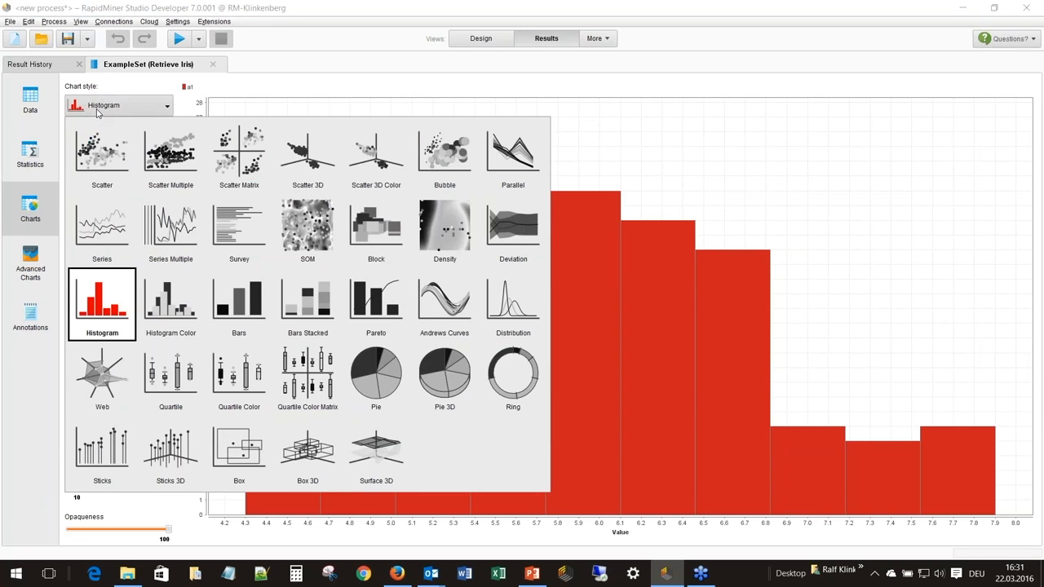
left_click(115, 164)
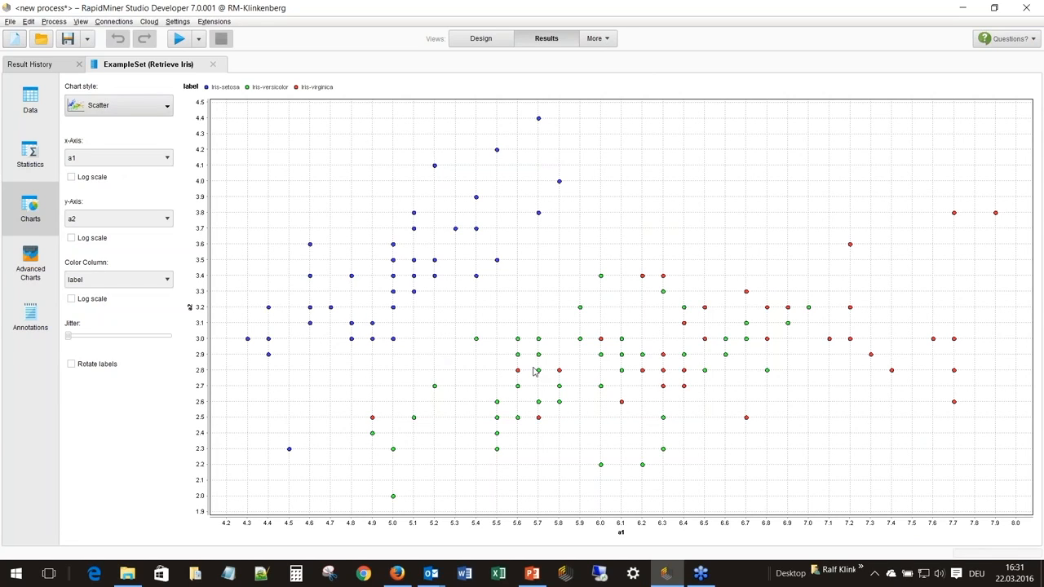
left_click(166, 159)
left_click(156, 202)
left_click(160, 218)
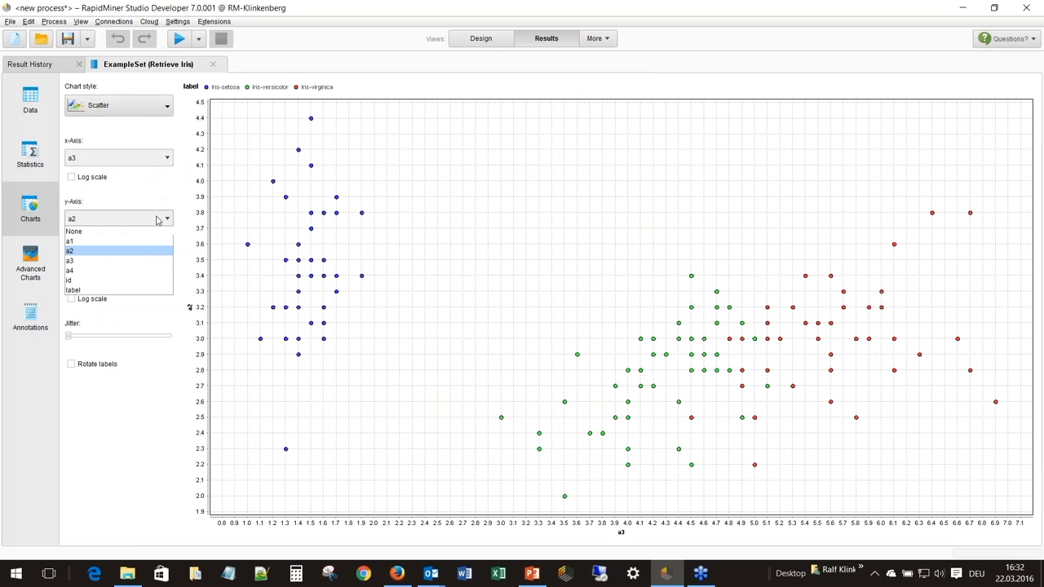
left_click(138, 271)
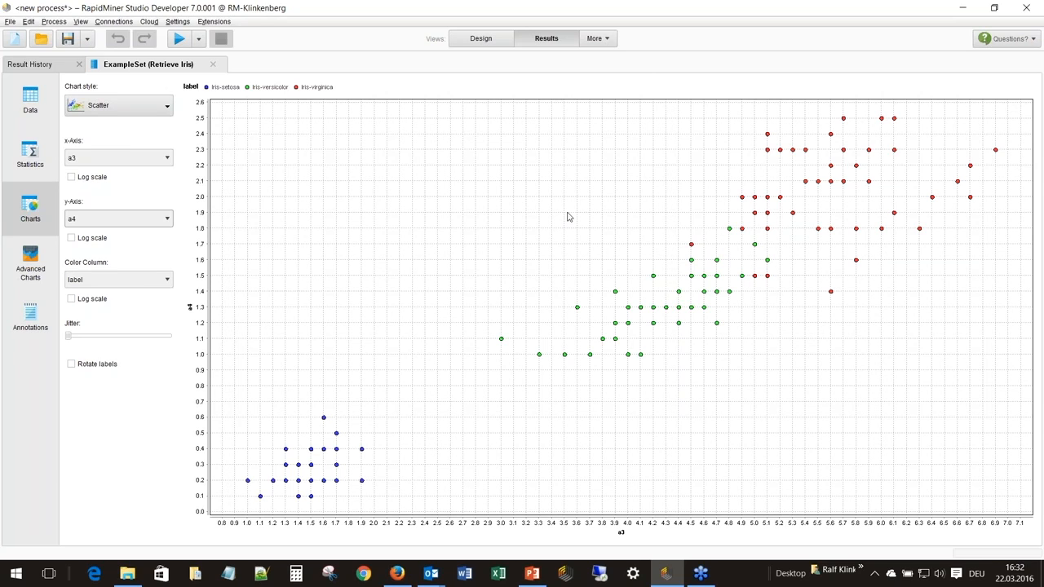
- Switch the Iris chart to a Scatter Matrix plotted by label and look through the attribute pairs
left_click(151, 106)
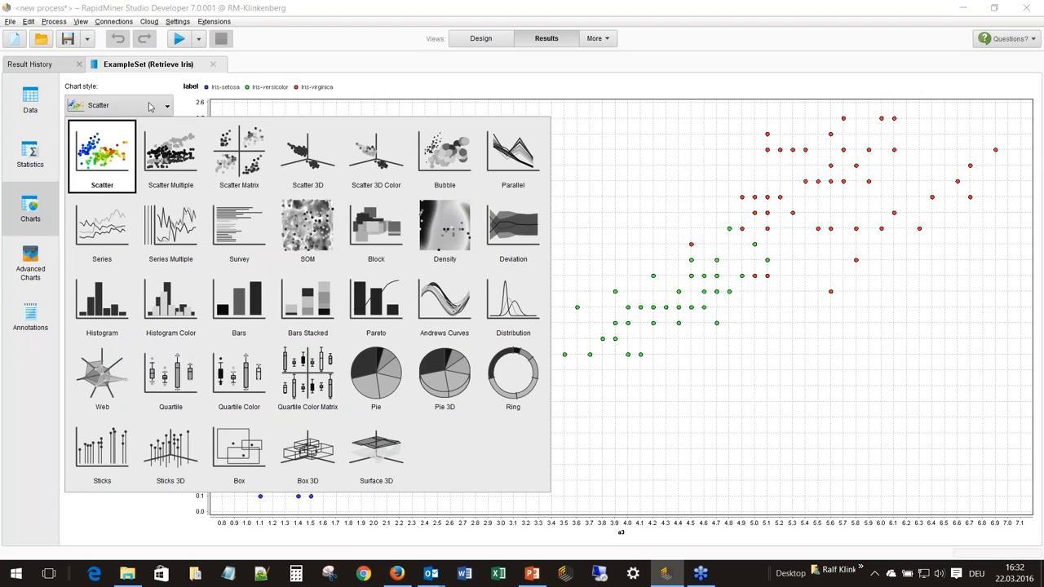
left_click(248, 145)
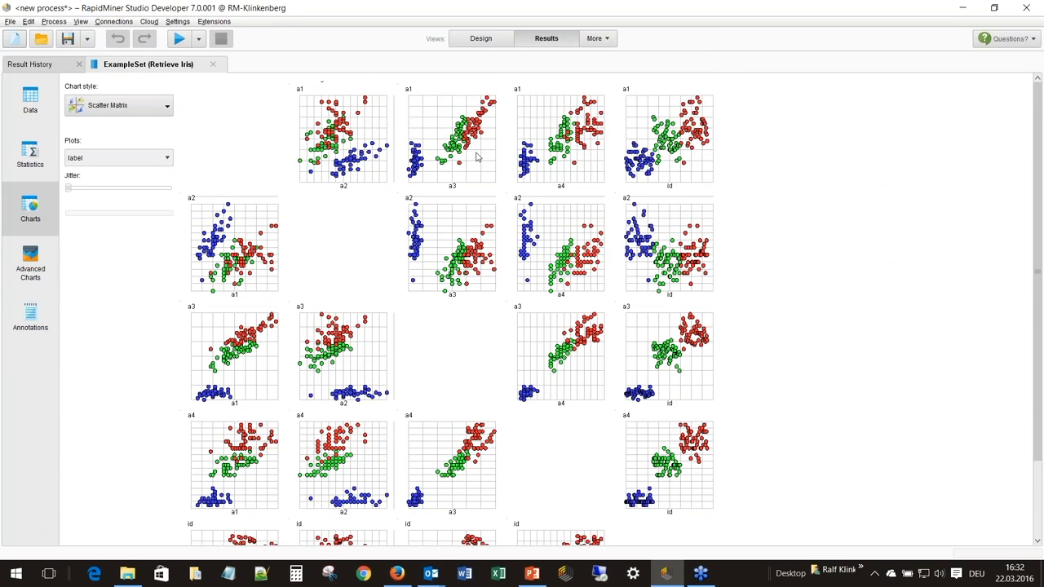
scroll(547, 235, "down", 2)
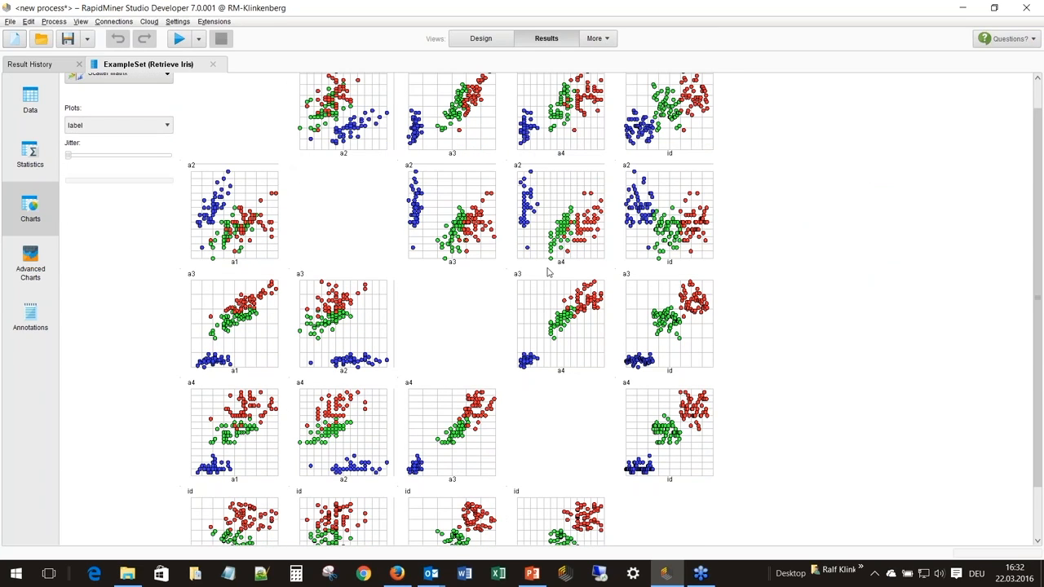
- Switch the Iris chart from the Scatter Matrix to Scatter, and from there to Scatter 3D Color
scroll(547, 273, "up", 2)
left_click(118, 105)
left_click(118, 105)
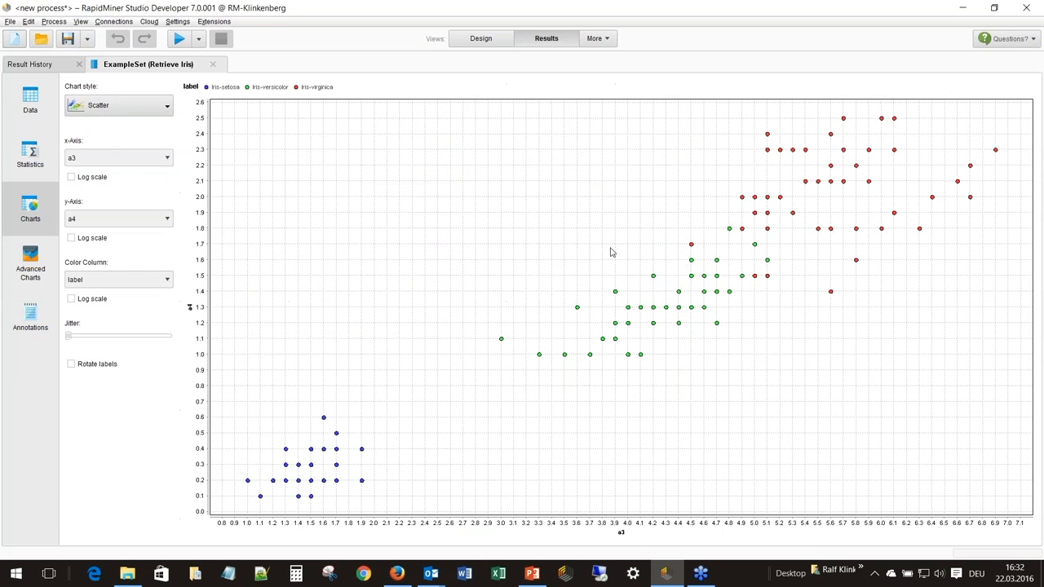
left_click(137, 109)
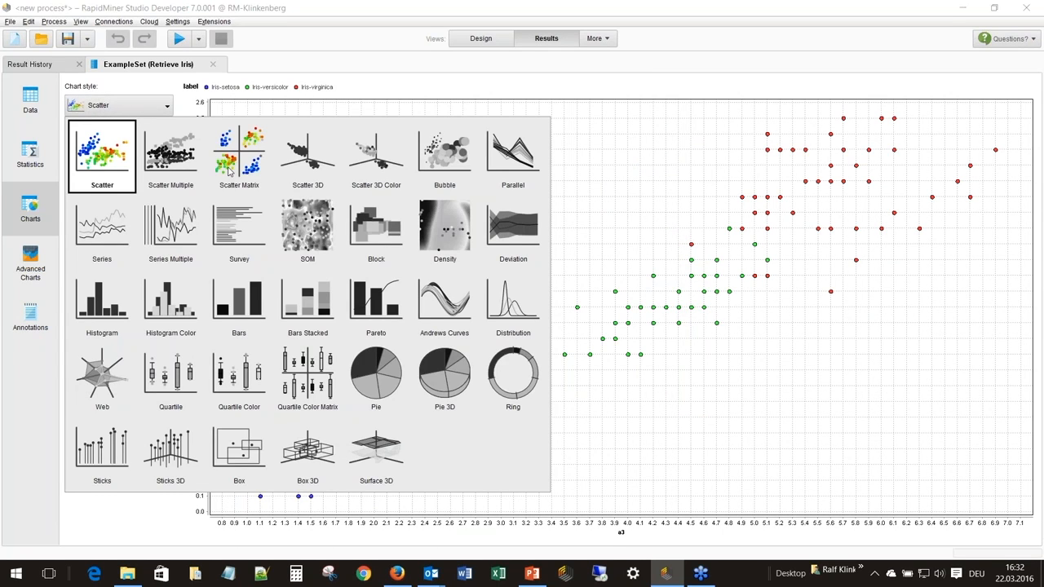
left_click(390, 167)
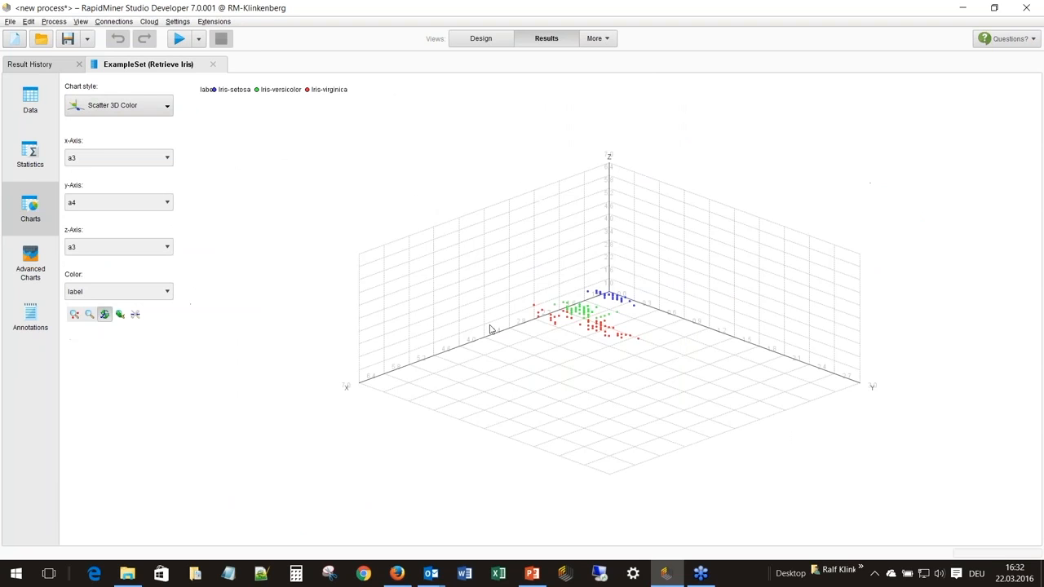
- Set the 3D scatter chart's x-axis to a1 and rotate the plot to view the label clusters from different sides
left_click_drag(490, 329, 546, 303)
left_click(130, 159)
left_click(125, 183)
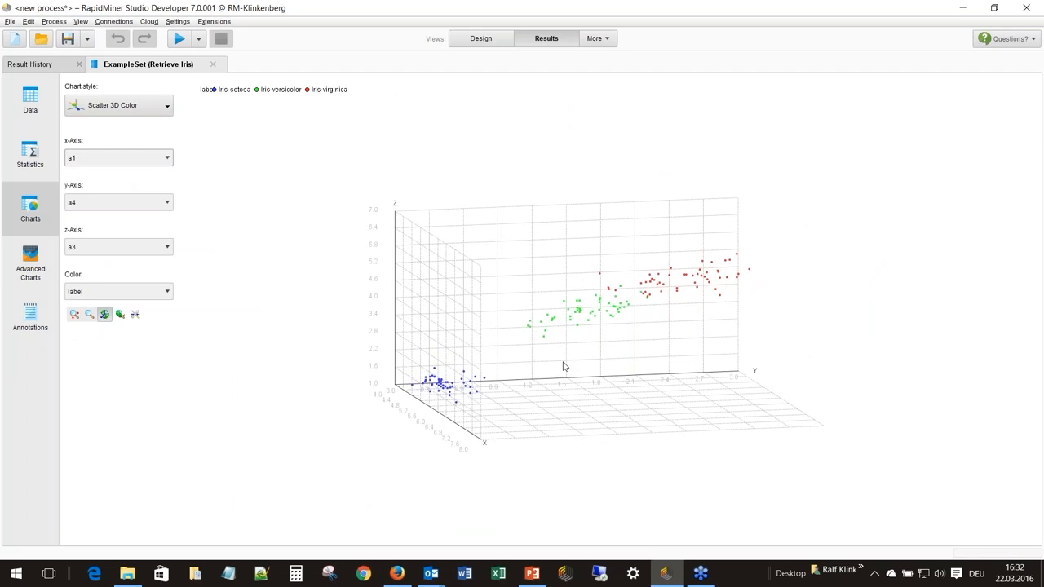
left_click_drag(562, 371, 435, 370)
left_click(123, 106)
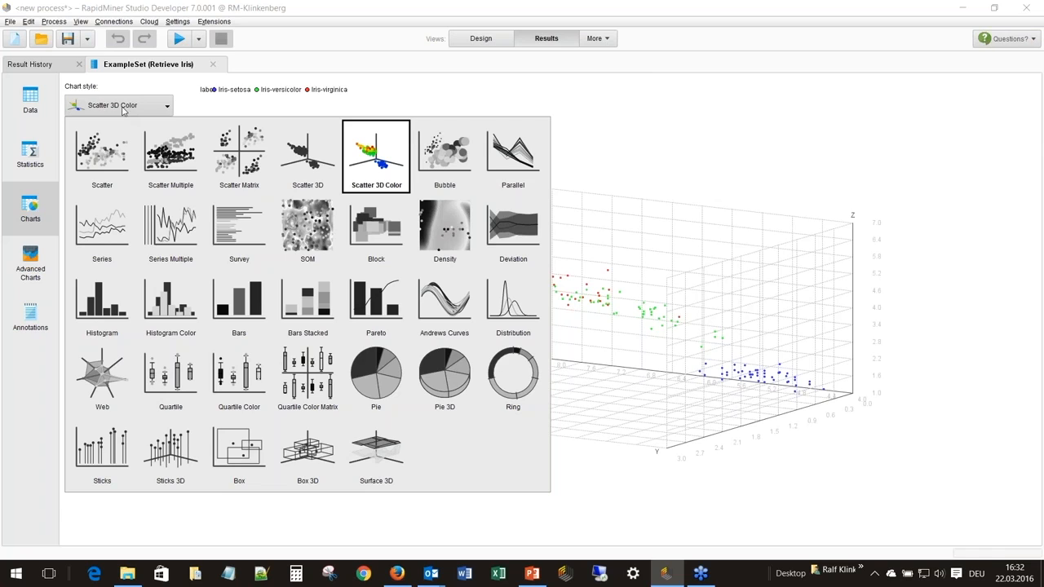
left_click(579, 94)
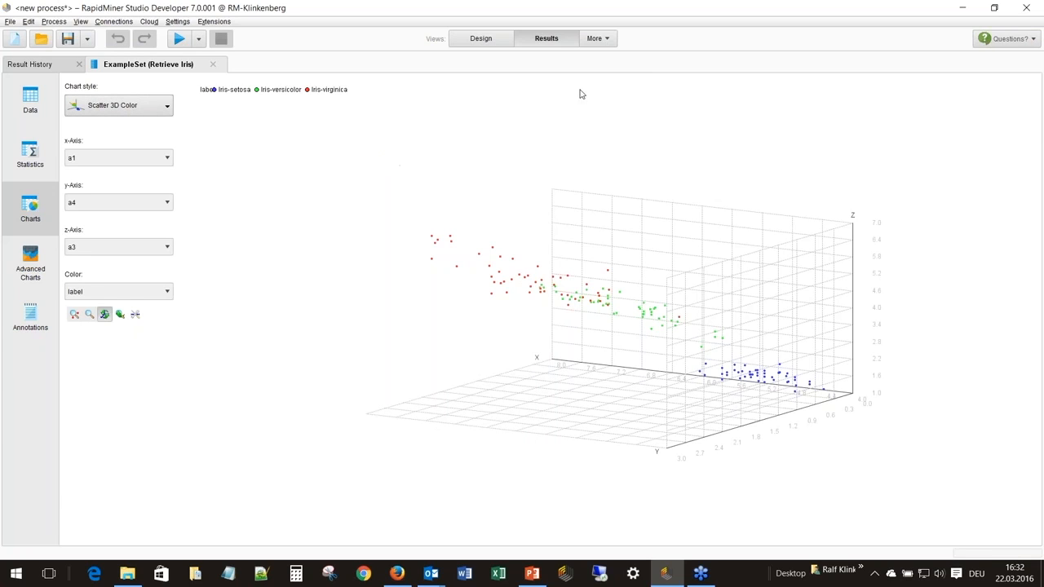
- Return to the process design, search the operators for csv and insert Read CSV between Retrieve Iris and the result port
left_click(481, 39)
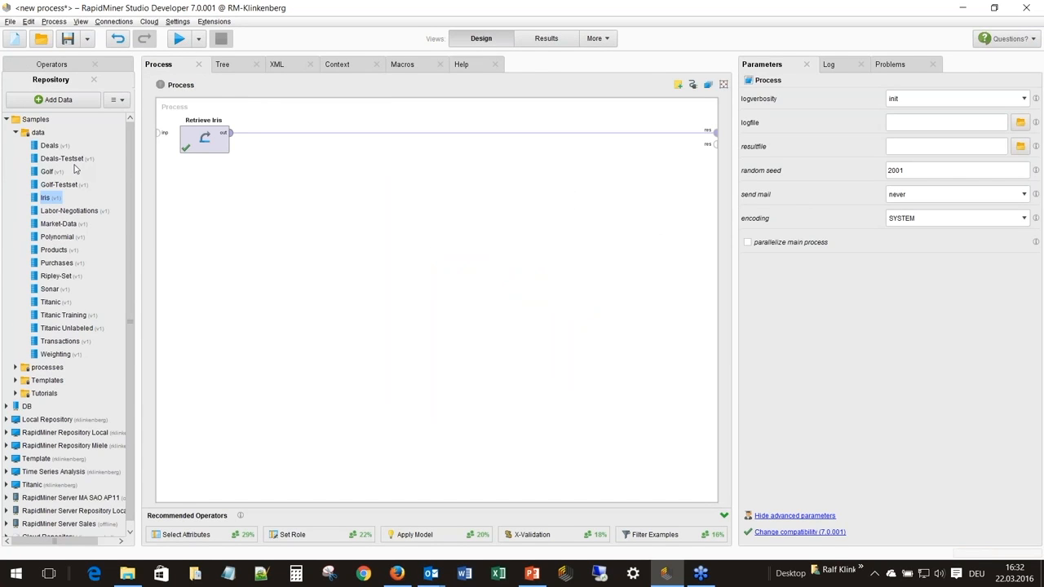
left_click(51, 65)
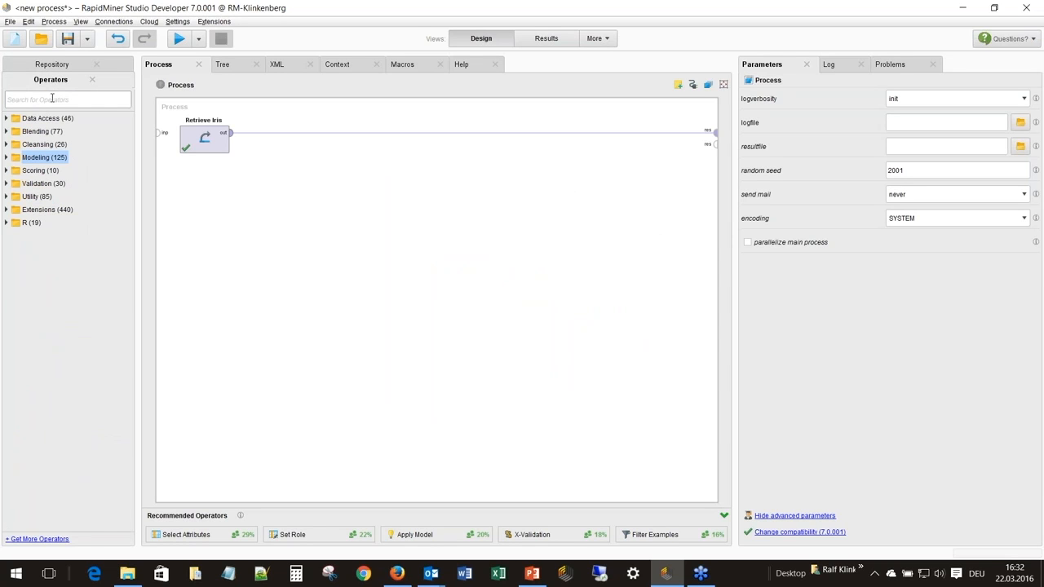
type("c")
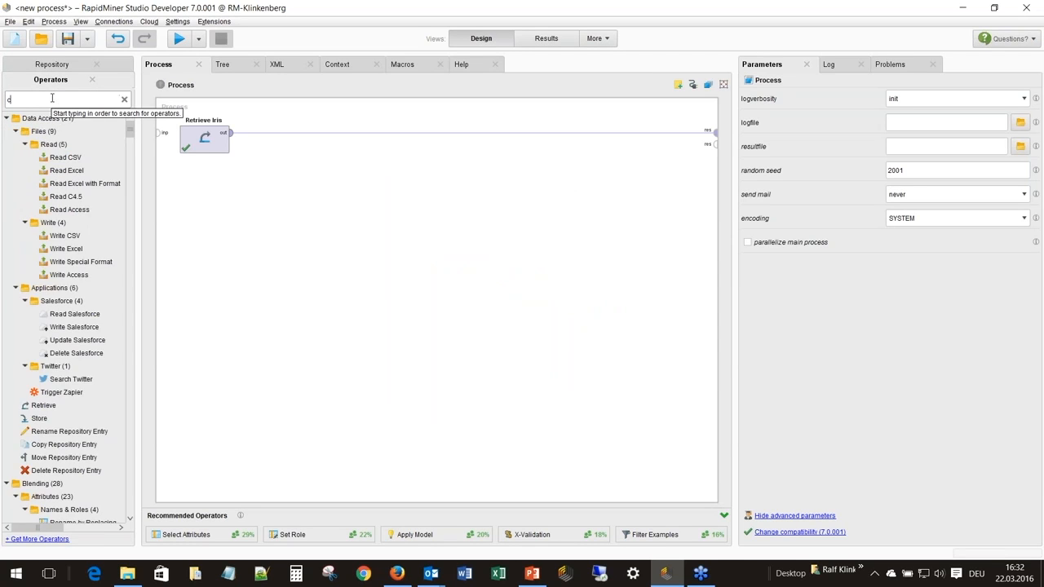
type("sv")
left_click_drag(66, 157, 281, 140)
- Set the Read CSV file to iris.csv in the Demo folder and try to run the process
left_click(1011, 123)
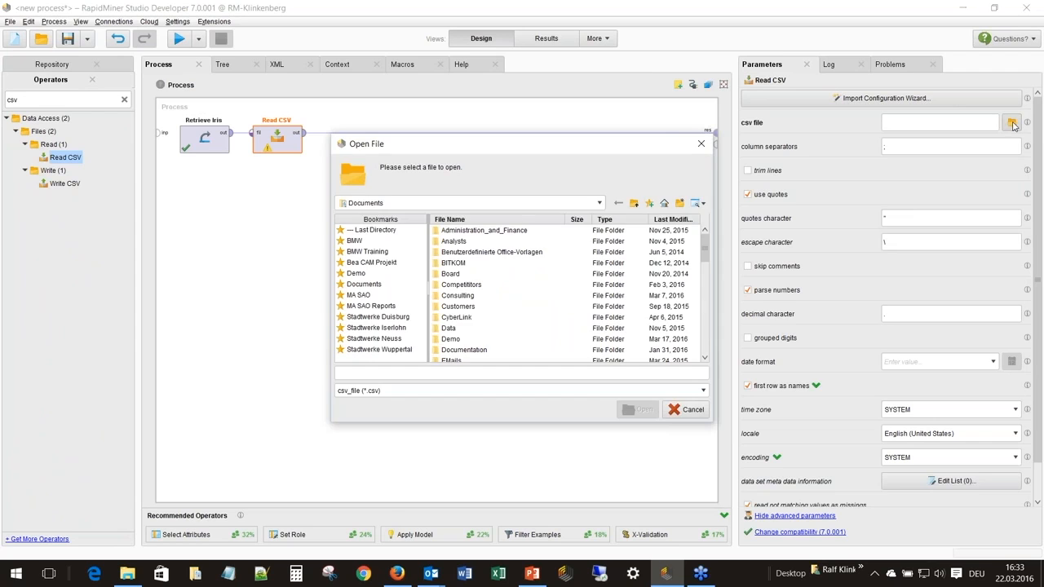
left_click(361, 275)
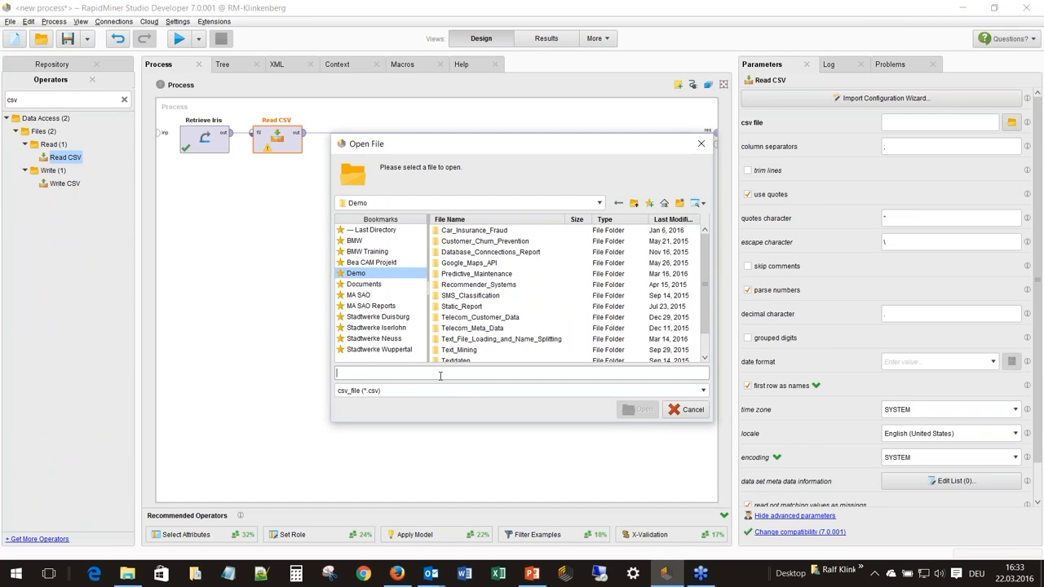
type("iris.csv")
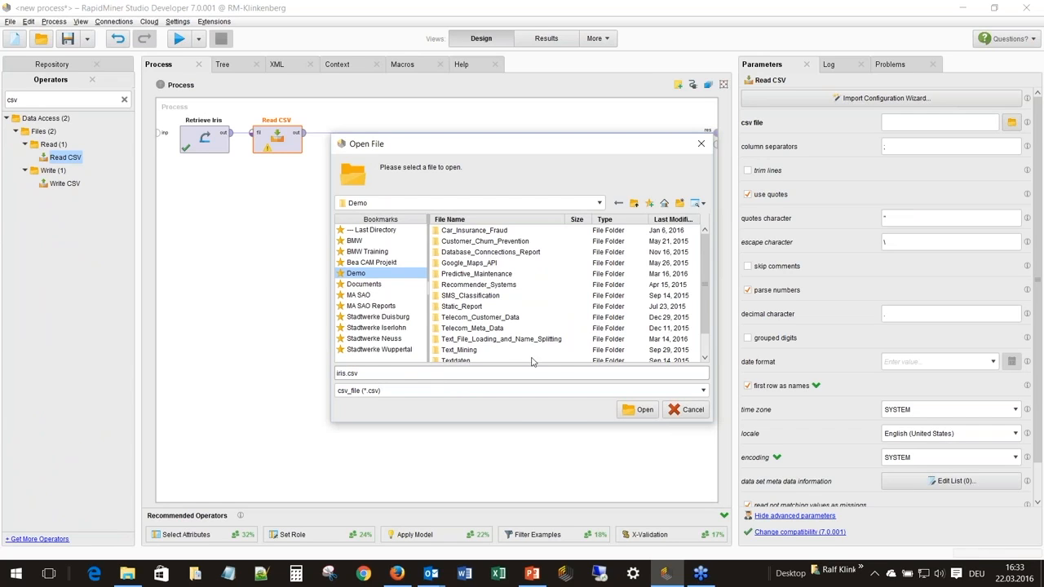
left_click(629, 409)
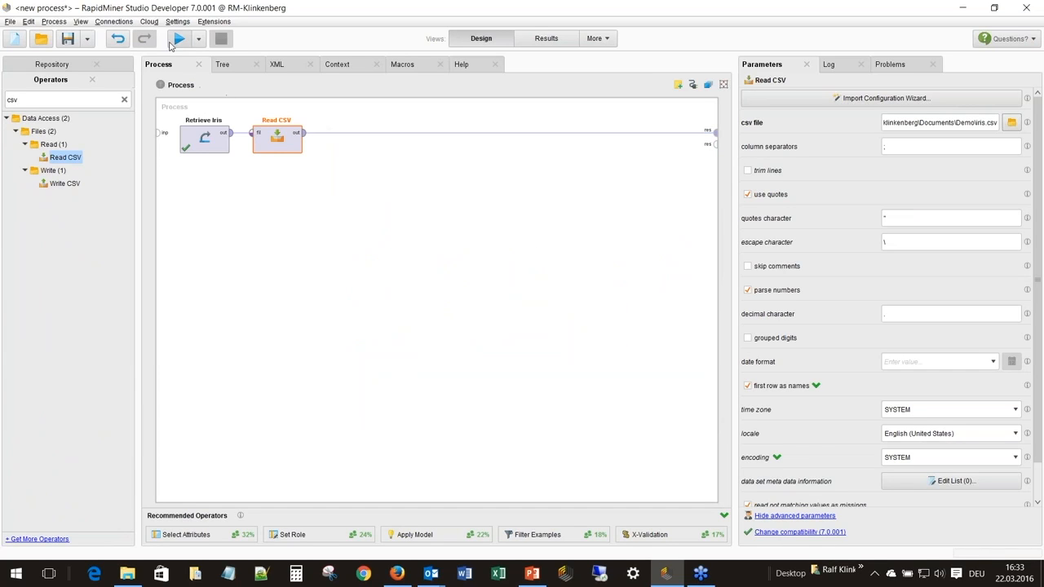
left_click(176, 42)
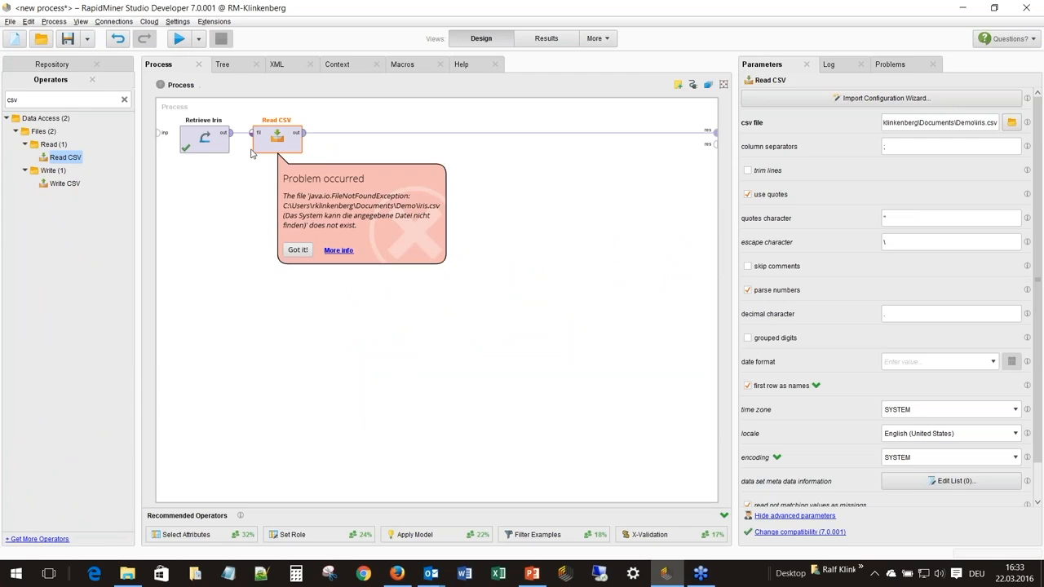
left_click(300, 246)
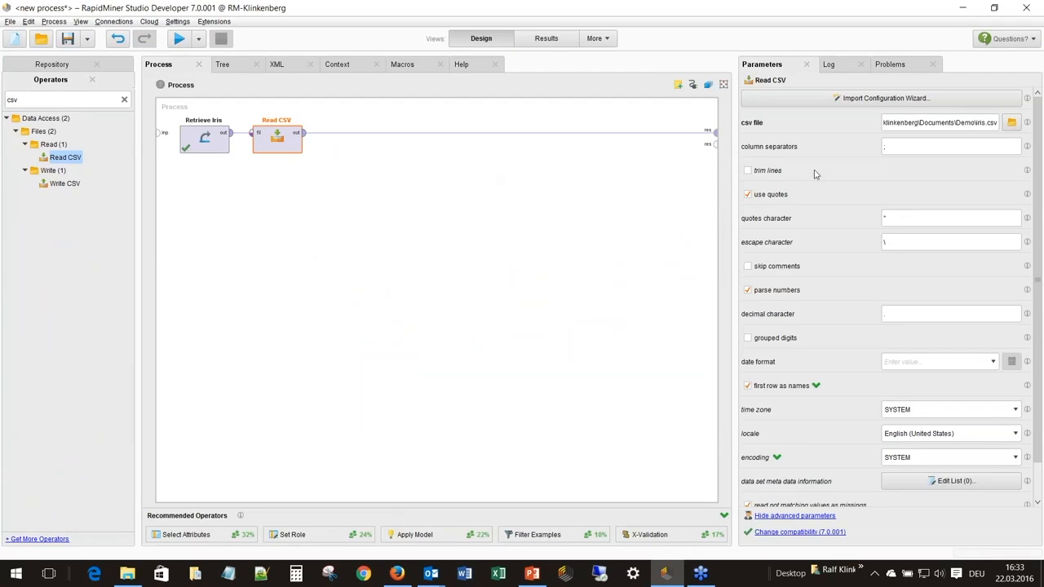
- Choose iris.csv in the Demo folder again for Read CSV, rerun the process and read the error details
left_click(1011, 124)
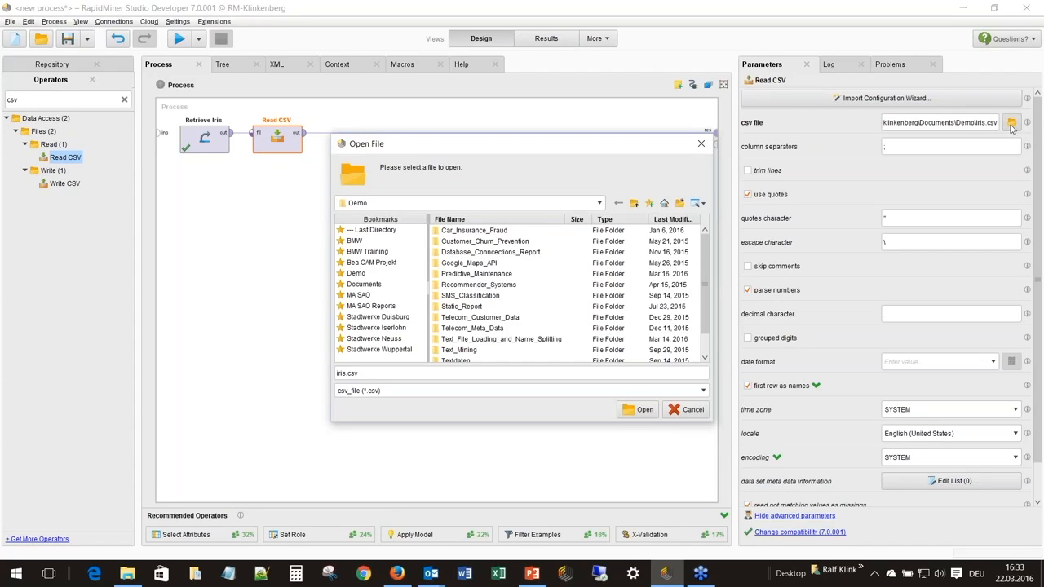
left_click(640, 410)
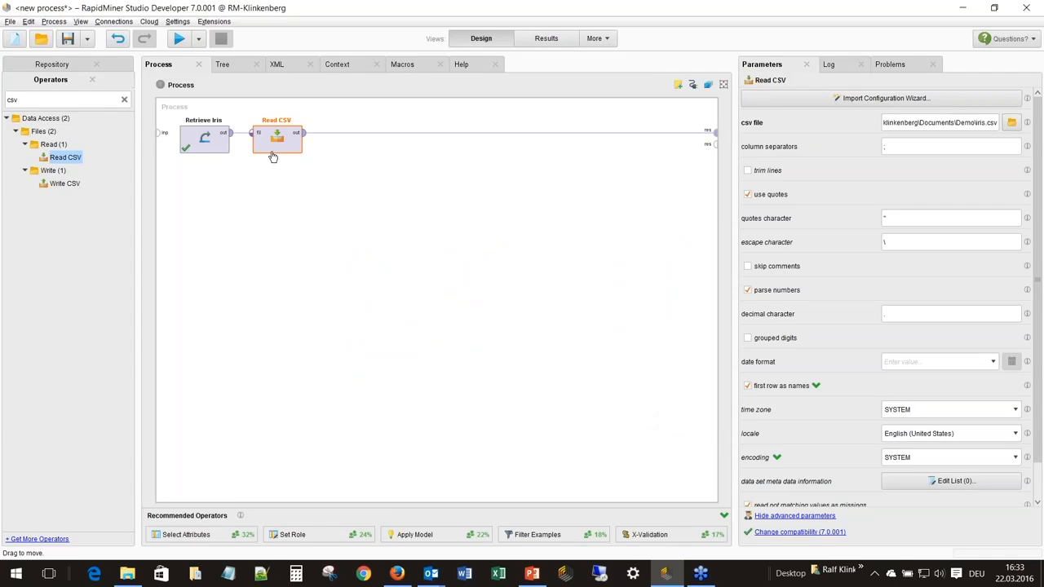
left_click(1011, 122)
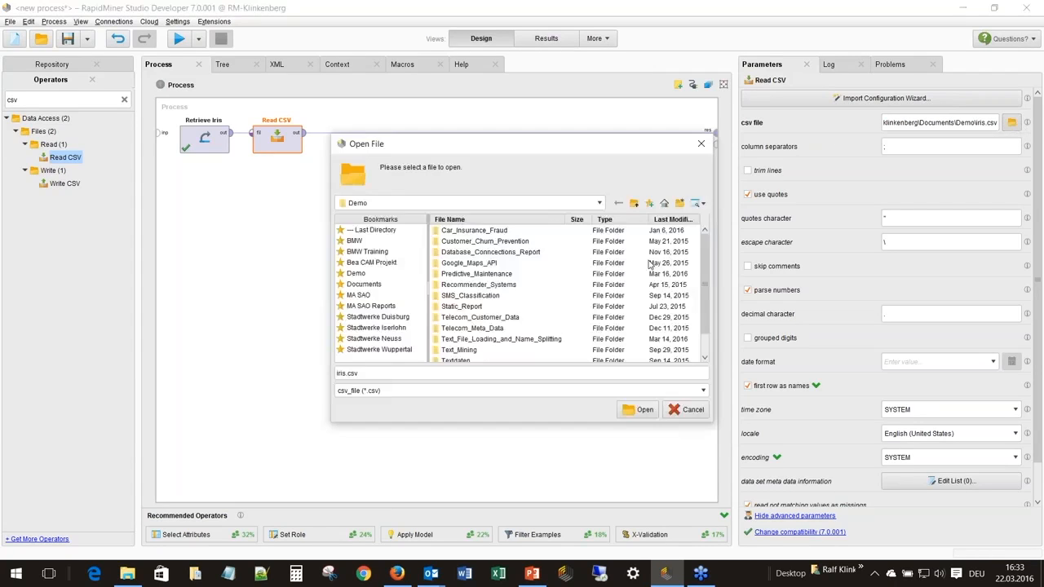
left_click(358, 274)
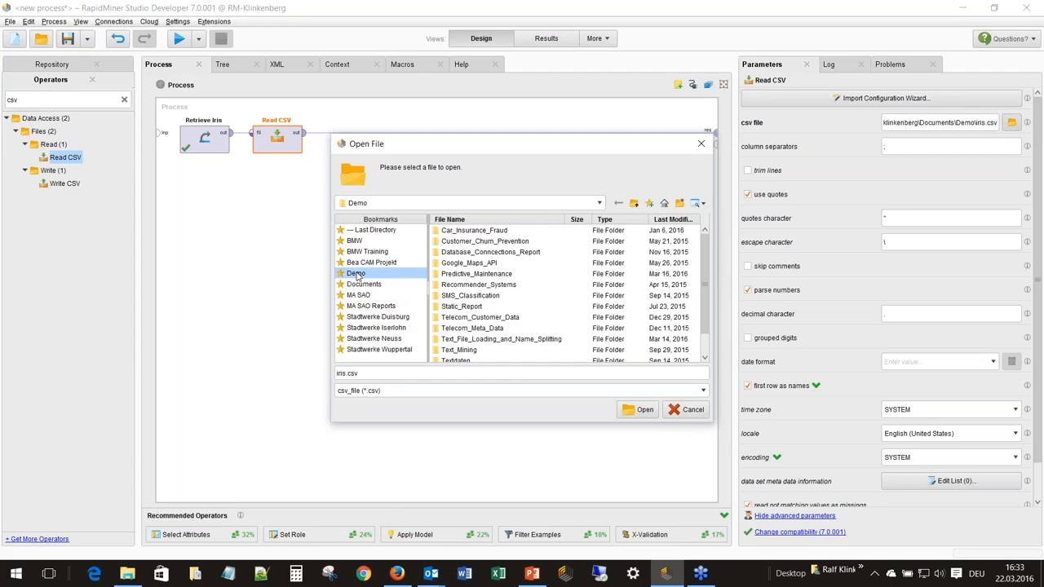
left_click(642, 410)
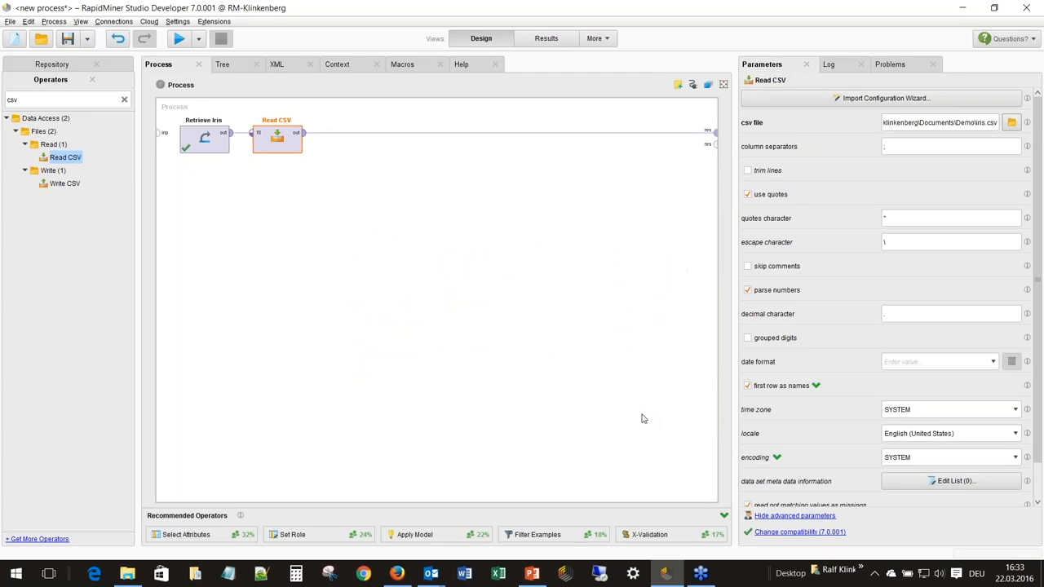
left_click(179, 38)
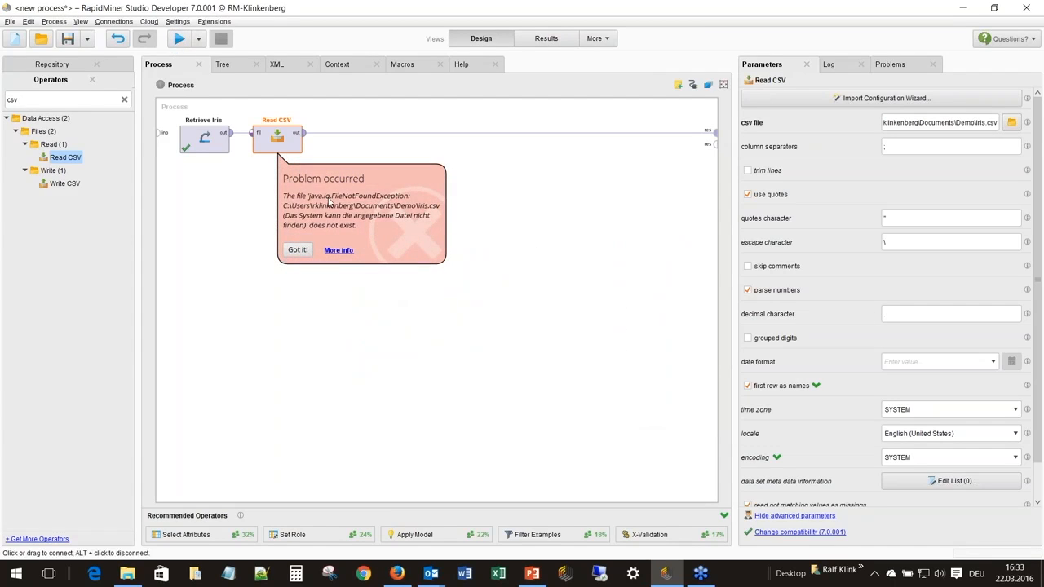
left_click(338, 252)
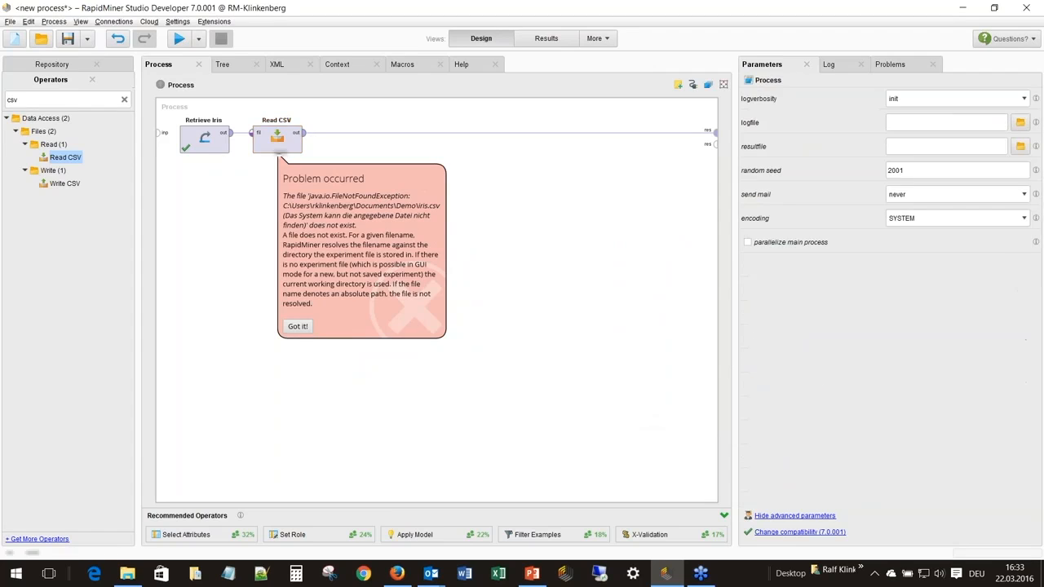
left_click(291, 327)
- Delete the Read CSV operator from the process
left_click(275, 147)
right_click(273, 151)
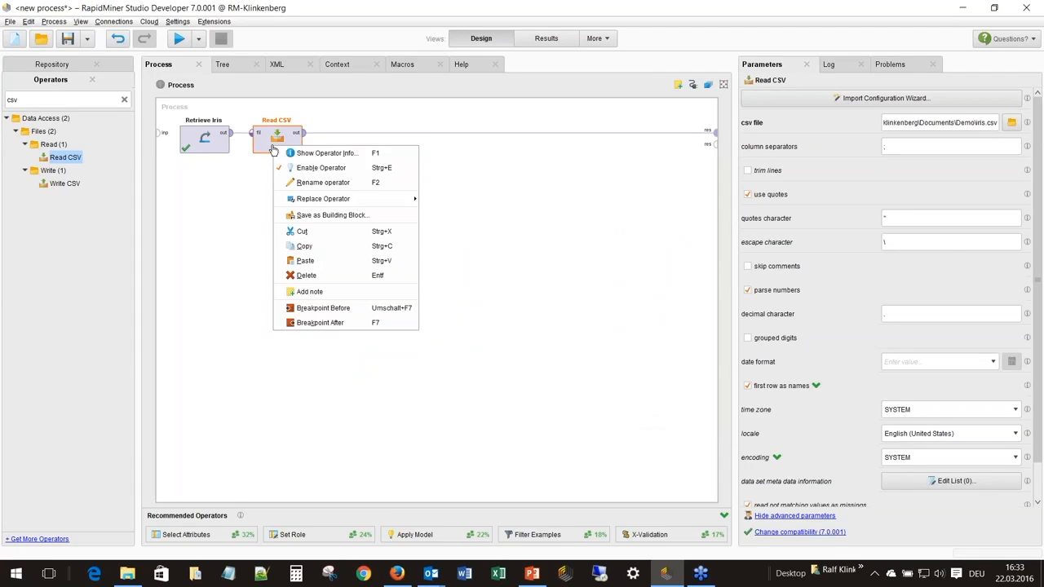
left_click(306, 274)
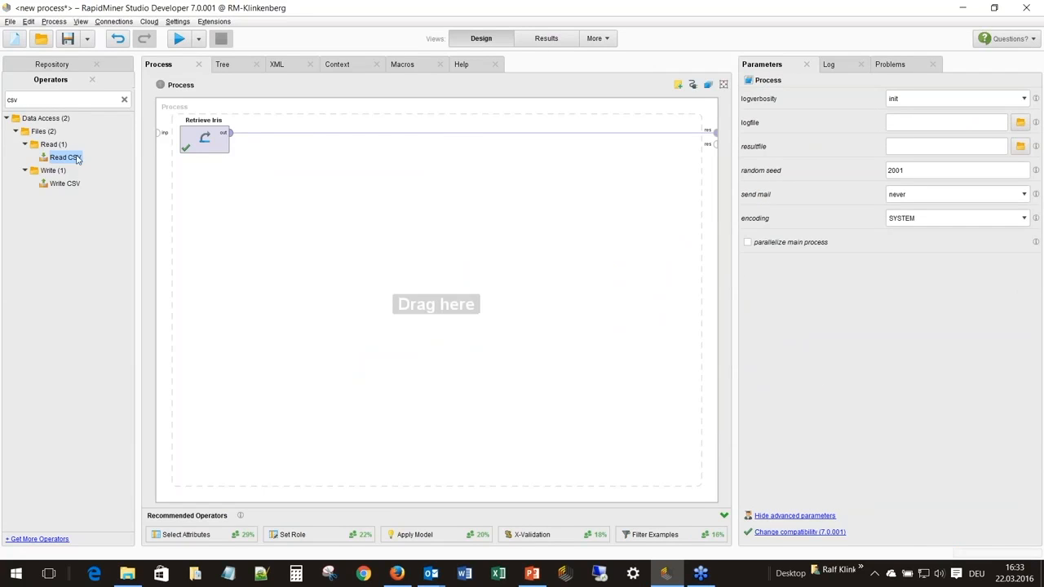
- Search the operators for excel and insert Write Excel between Retrieve Iris and the result port
left_click(124, 100)
type("excel")
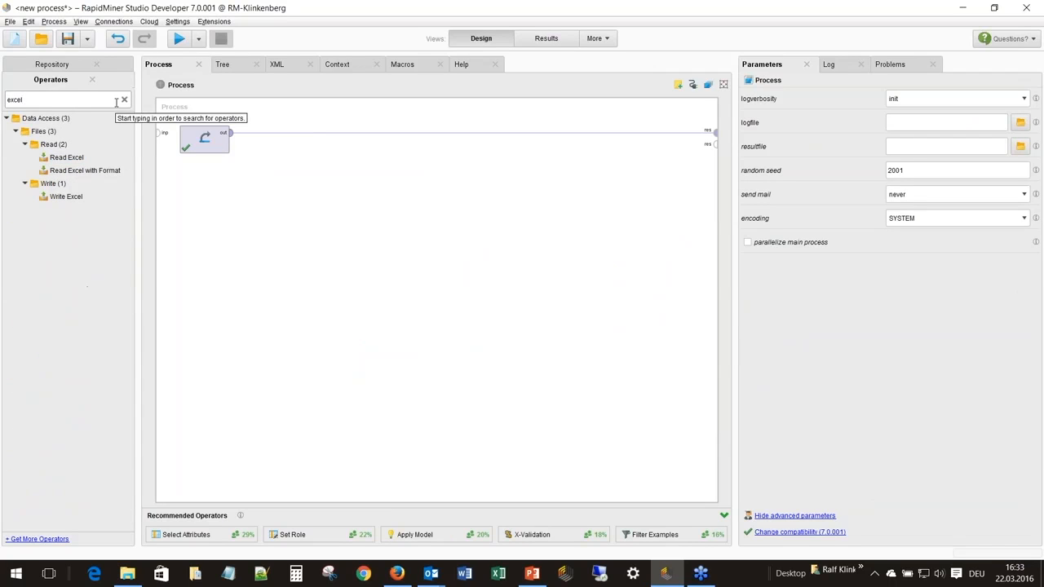
left_click_drag(66, 196, 275, 139)
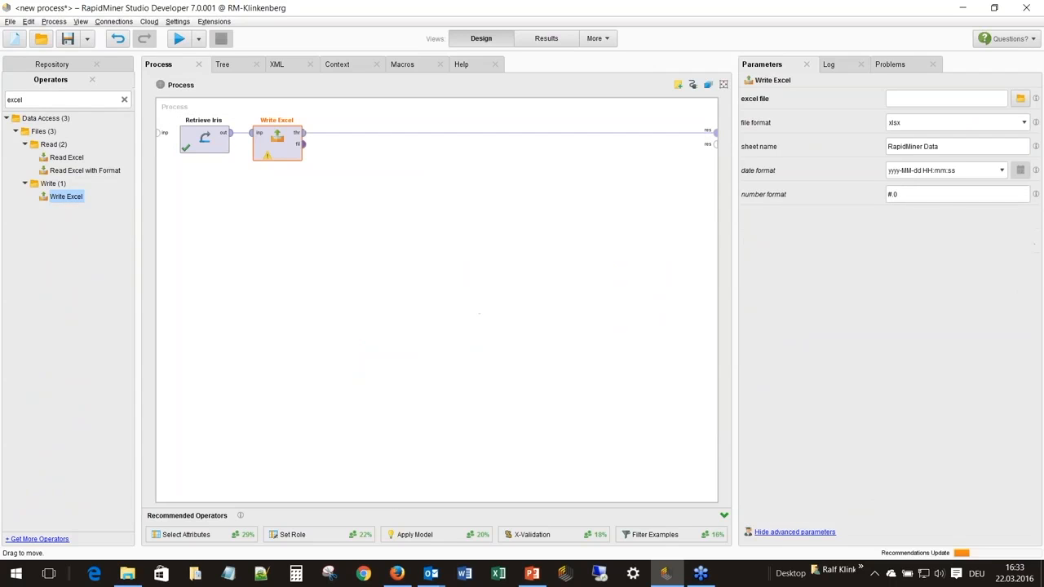
- Set the Write Excel output file to iris.xls in the Demo folder and run the process
left_click(1019, 98)
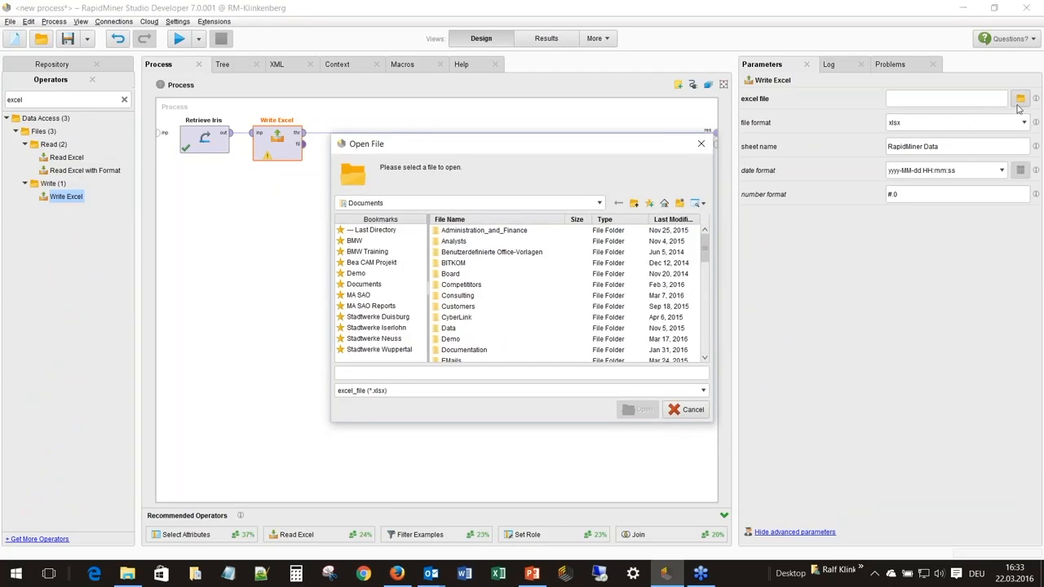
left_click(357, 273)
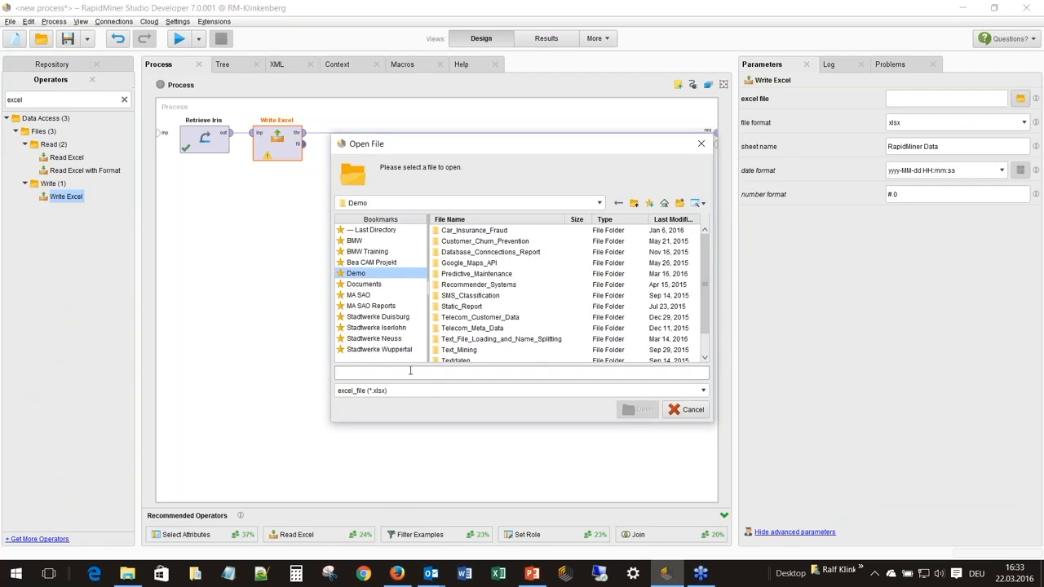
type("iris")
type("iris")
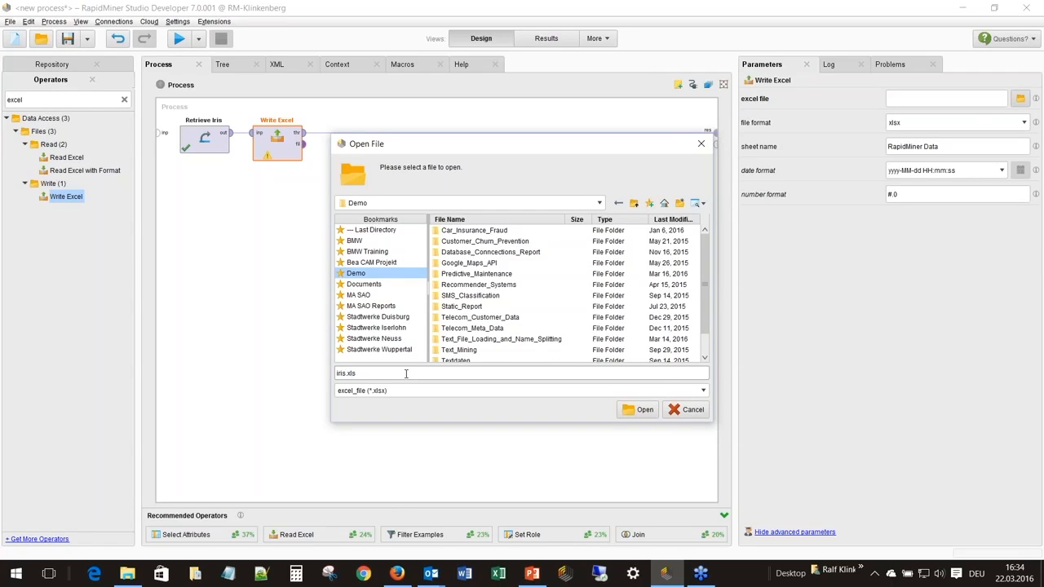
left_click(640, 409)
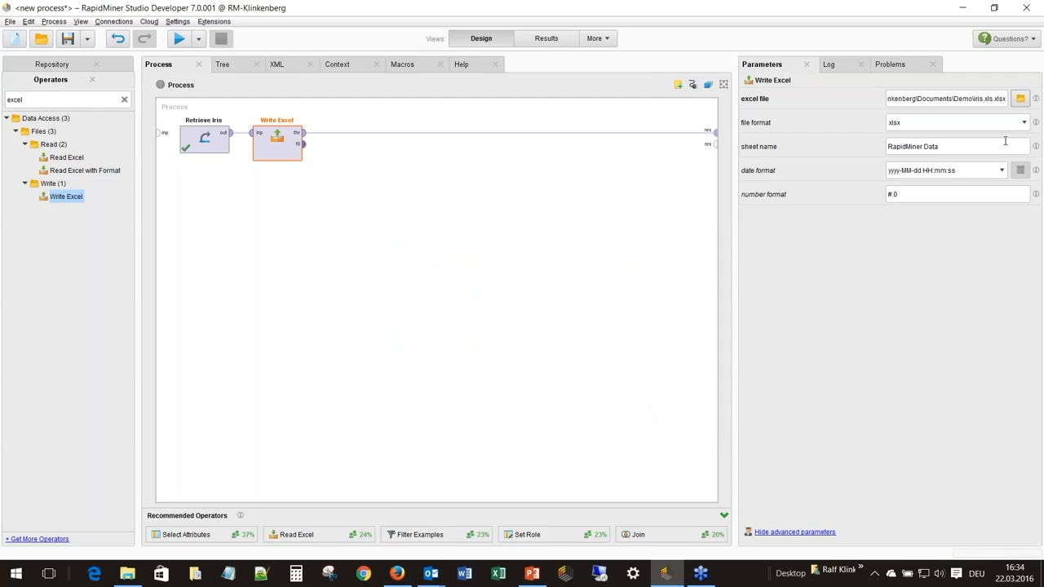
left_click(174, 45)
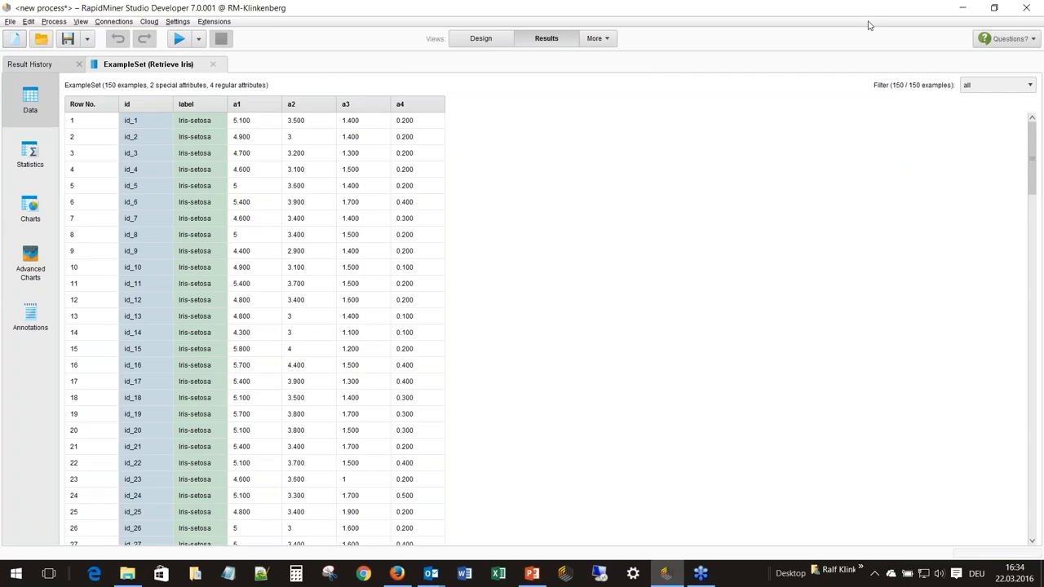
- Restore the maximized window to its smaller size, move it down and narrow it to uncover the desktop
left_click(994, 8)
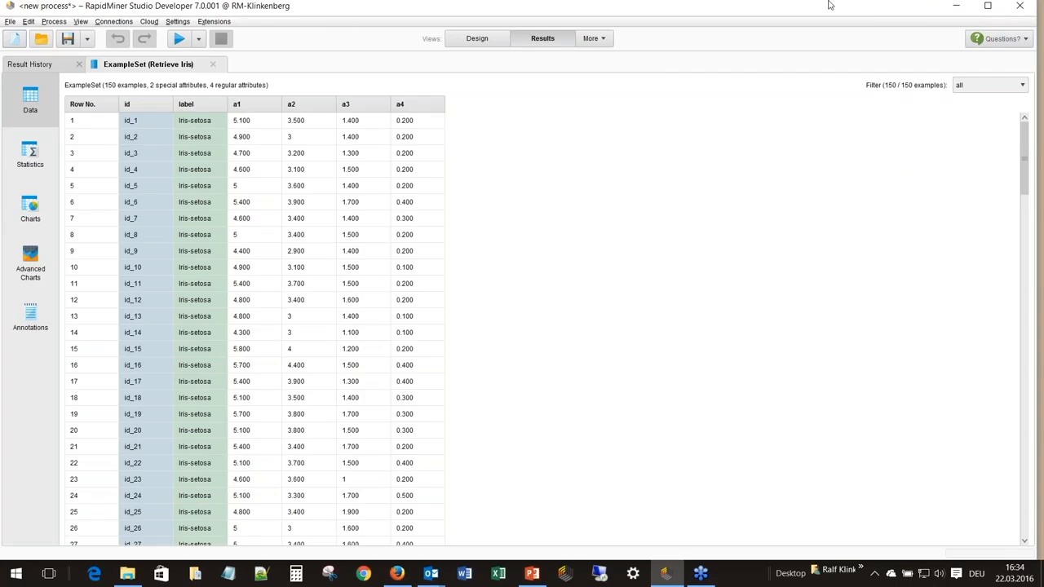
left_click(988, 5)
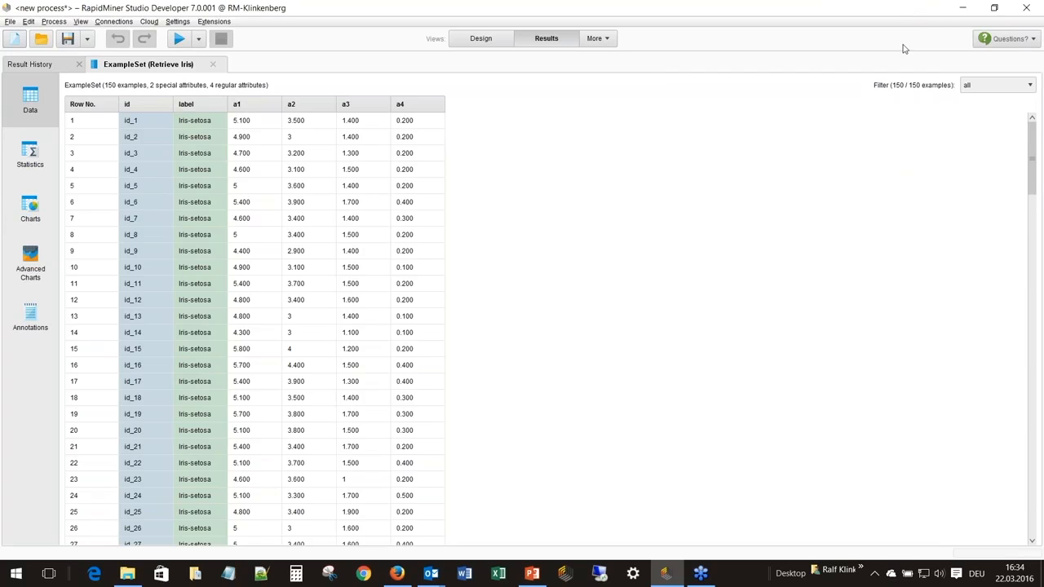
left_click(995, 9)
left_click_drag(893, 16, 888, 57)
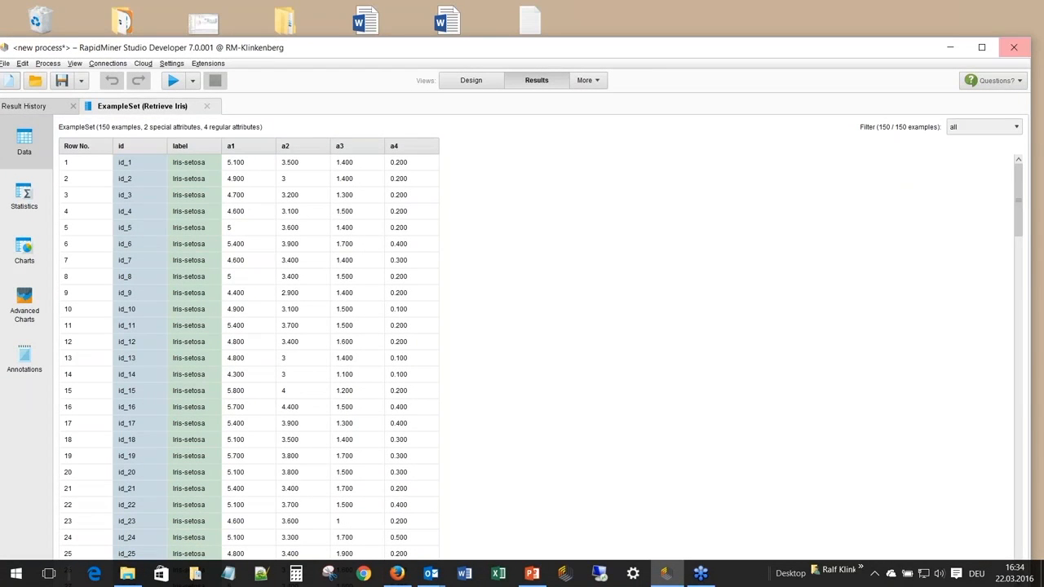
left_click_drag(1032, 57, 786, 57)
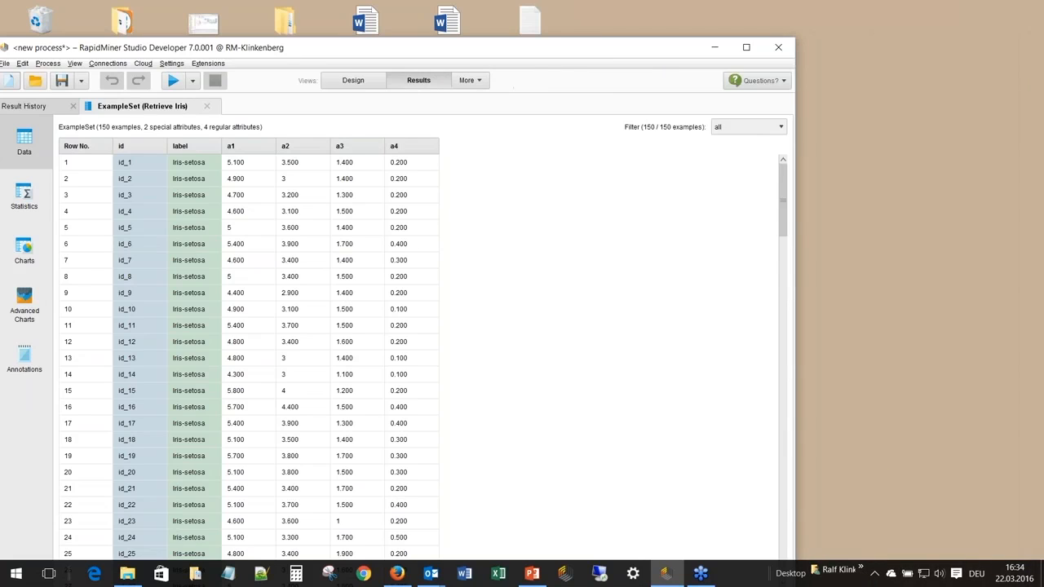
- Move the window aside, switch to File Explorer, select iris.xls.xlsx in the Documents Demo folder and shift that window lower
left_click_drag(609, 53, 848, 14)
left_click(195, 574)
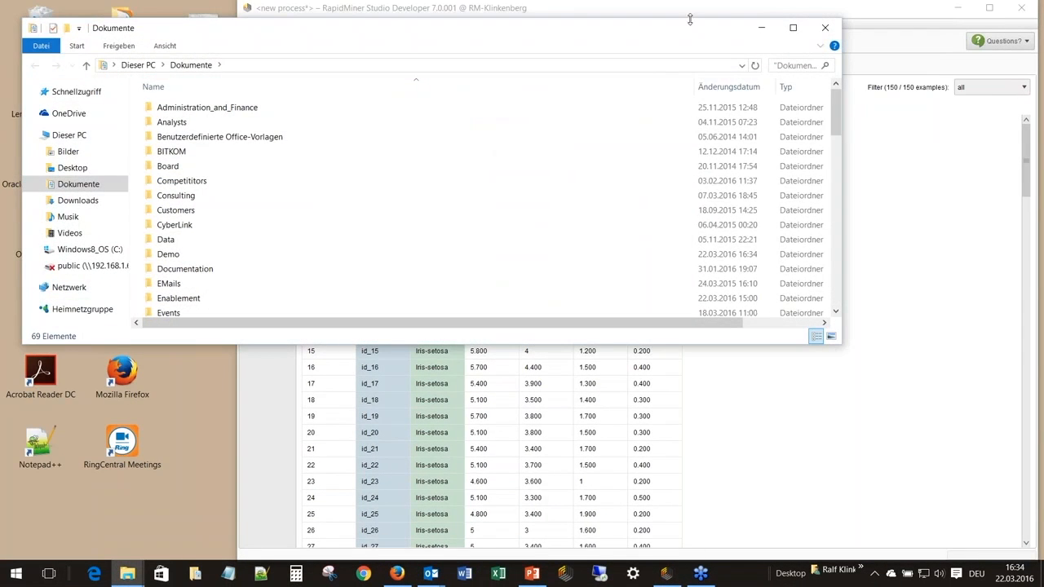
double_click(174, 255)
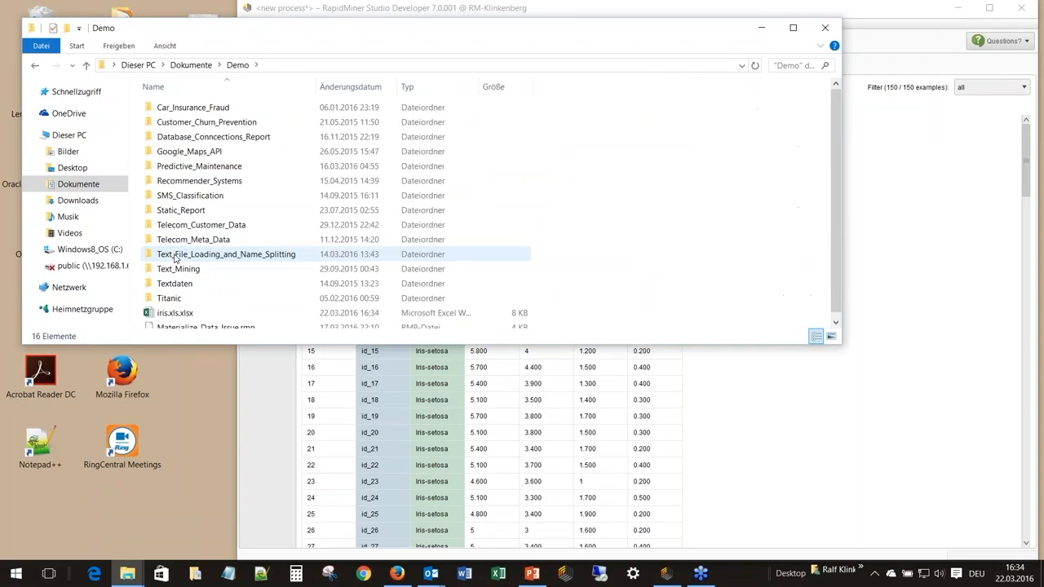
left_click(175, 306)
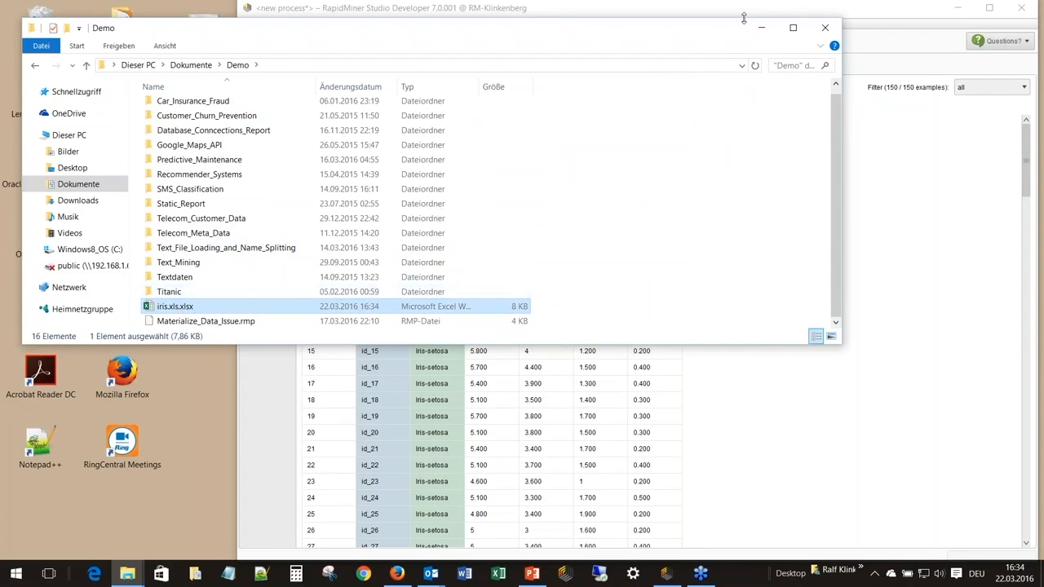
left_click_drag(718, 28, 704, 234)
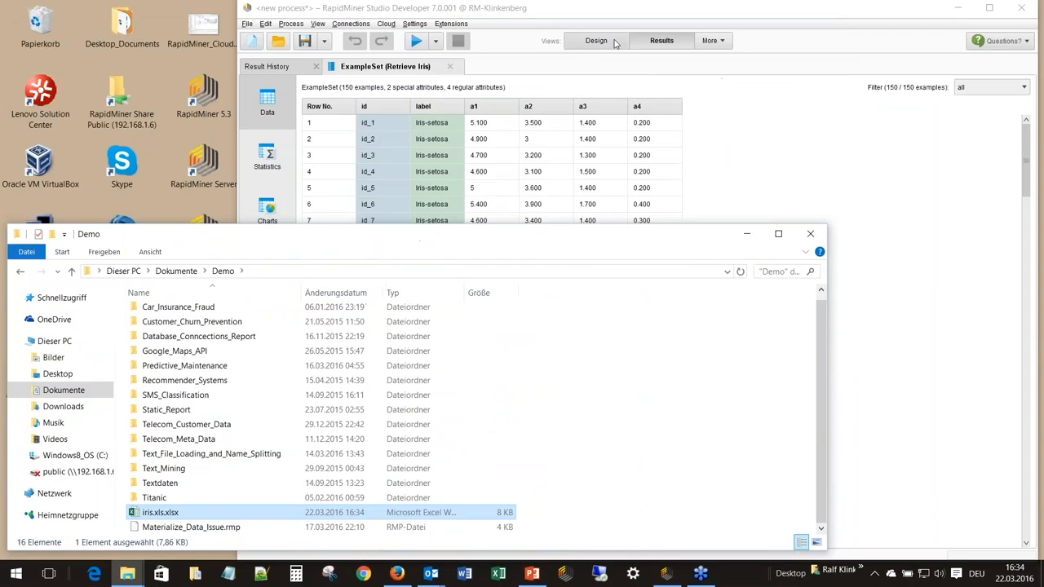
- Return to the Design view in RapidMiner and start a new blank process
left_click(606, 43)
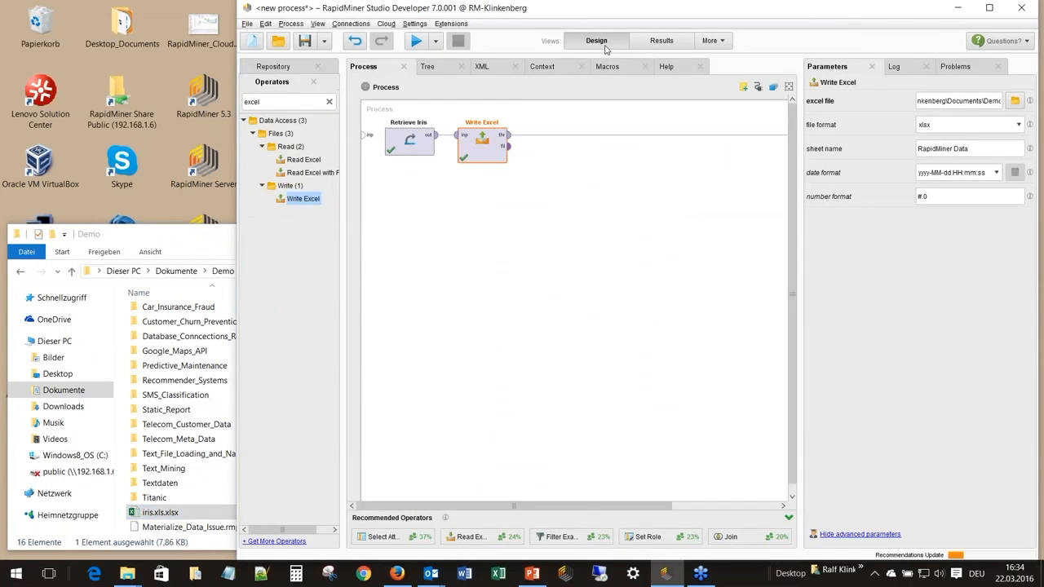
left_click(254, 41)
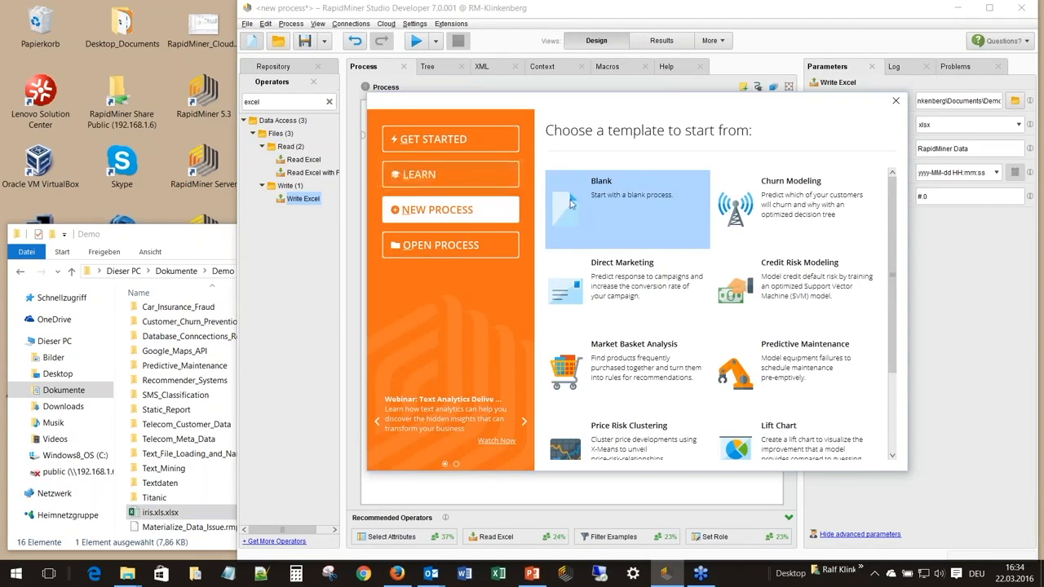
left_click(617, 223)
left_click(706, 310)
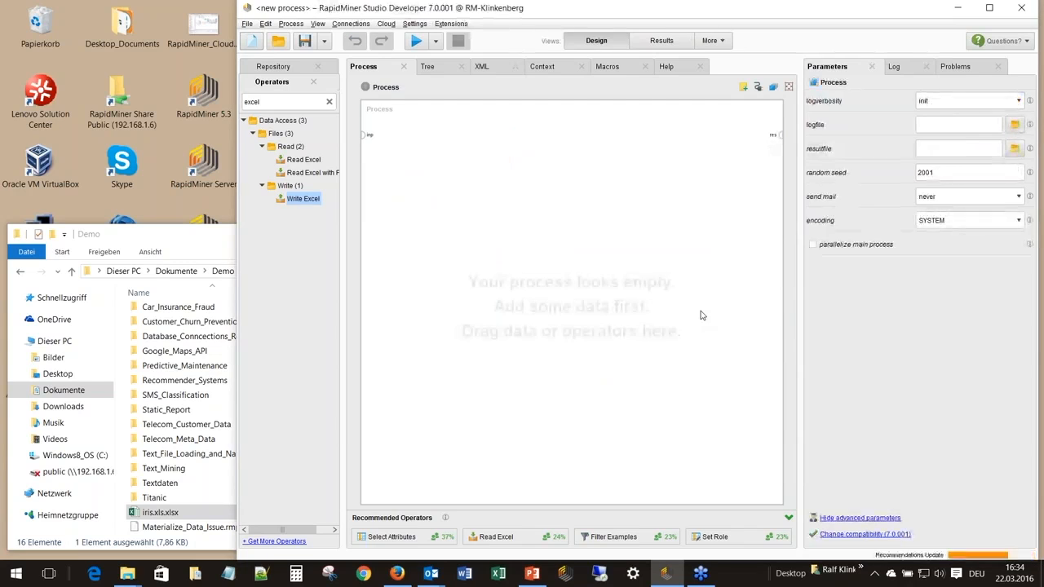
- Import iris.xls.xlsx from the Demo folder with cell range A:F and assign the label role to its label column
left_click_drag(156, 516, 425, 188)
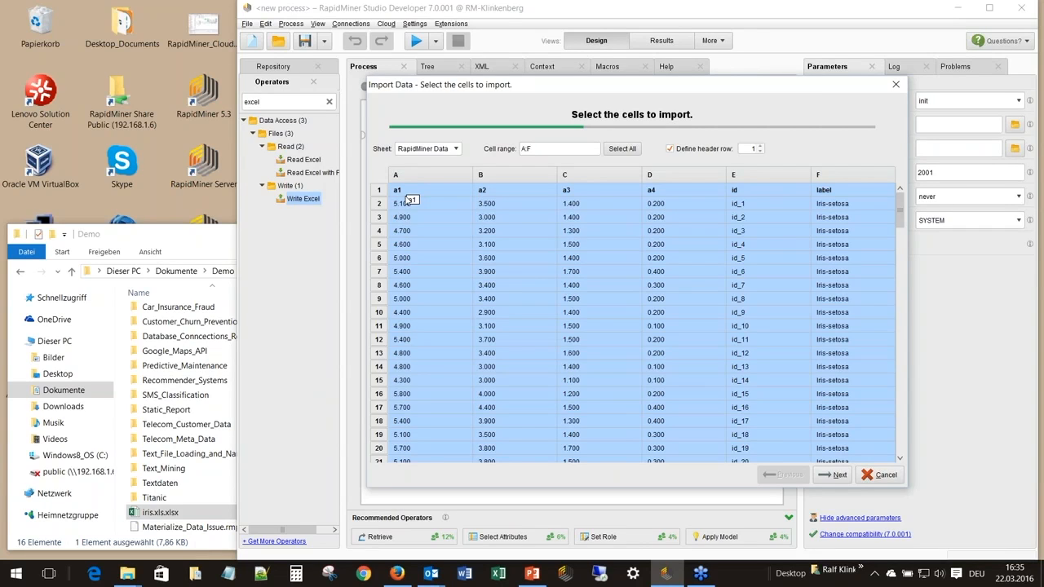
left_click(837, 476)
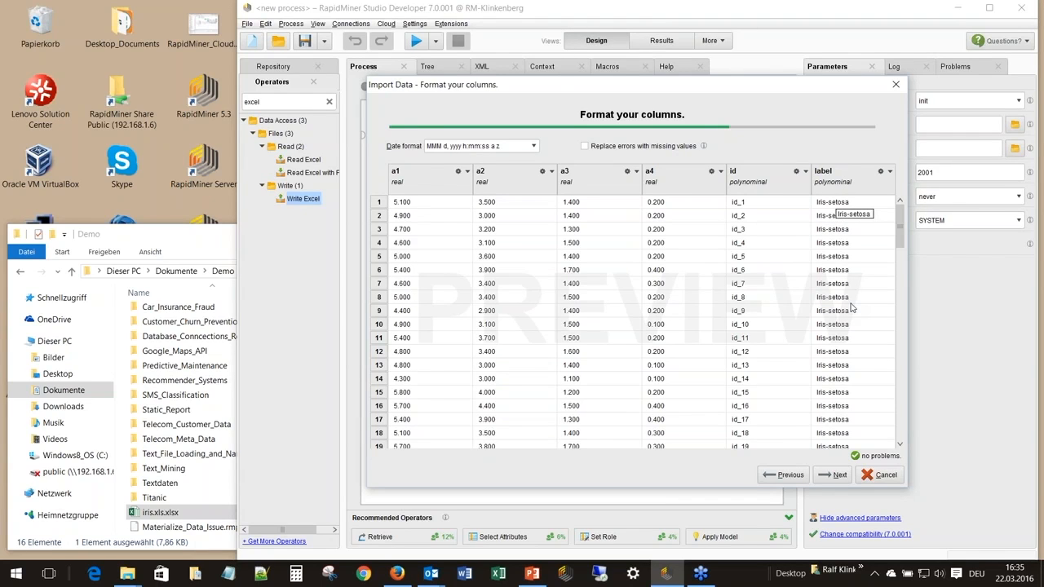
left_click(890, 172)
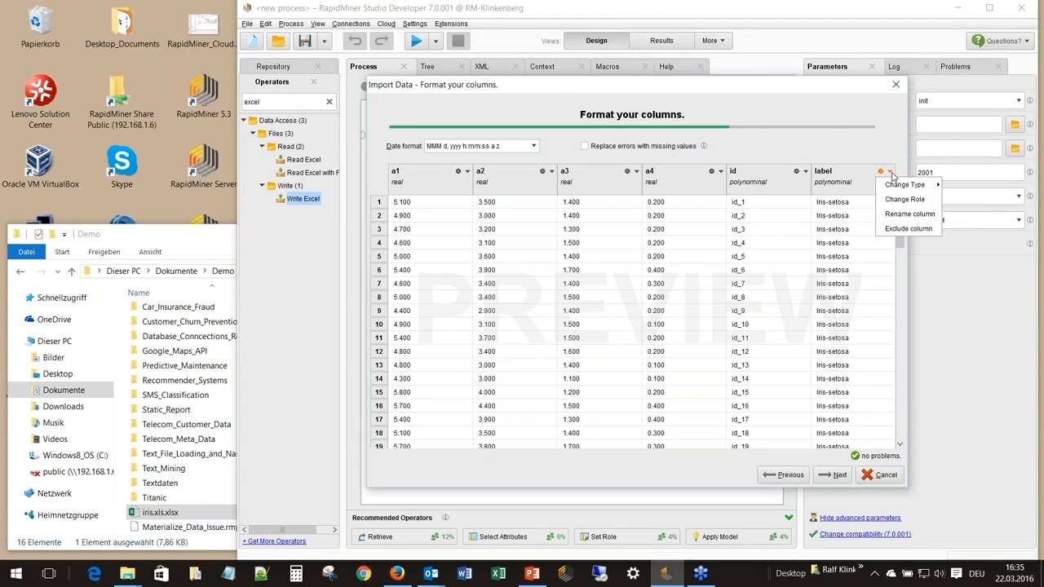
mouse_move(893, 184)
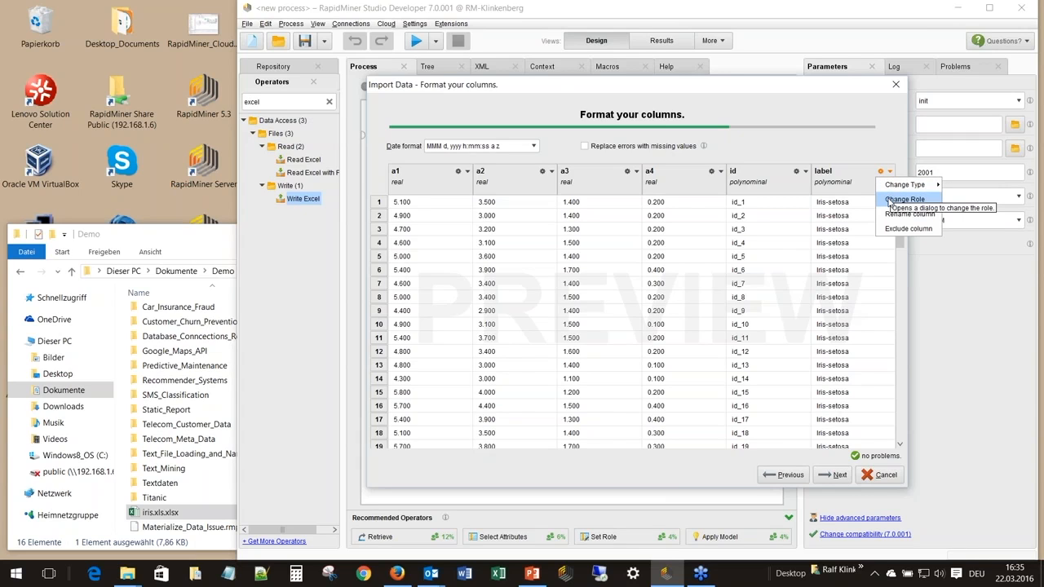
left_click(890, 202)
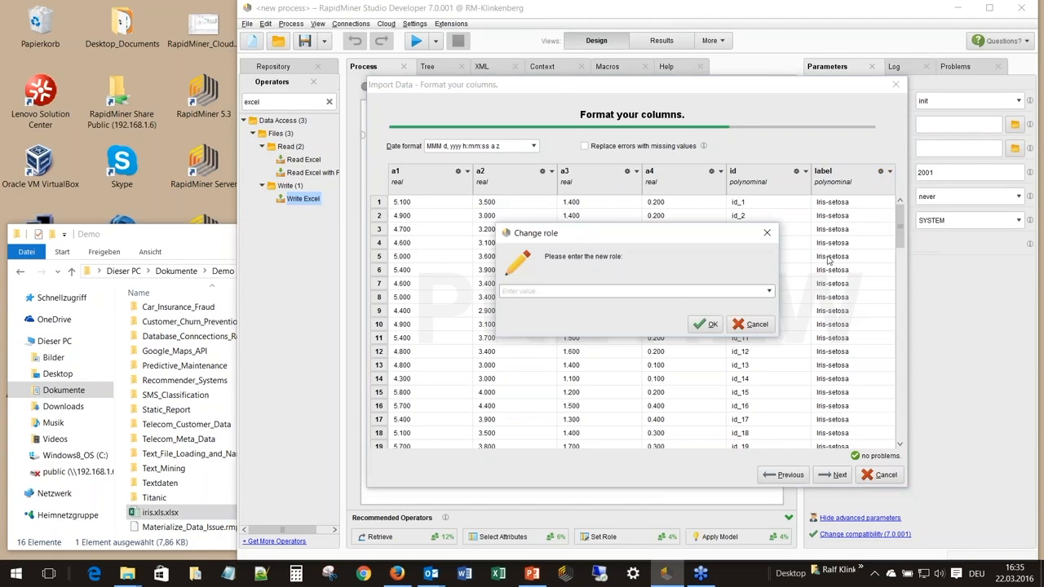
left_click(768, 291)
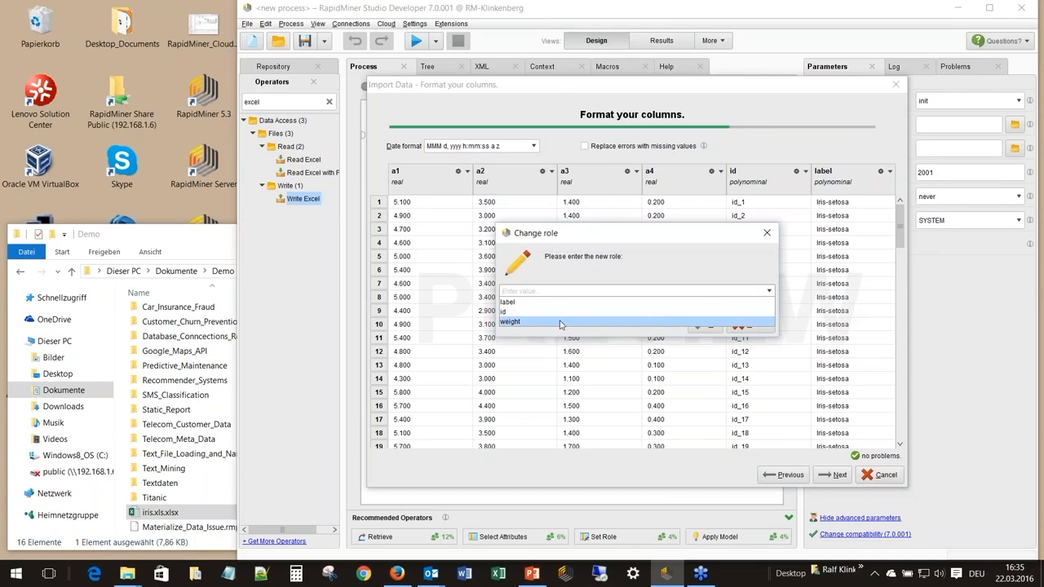
left_click(523, 303)
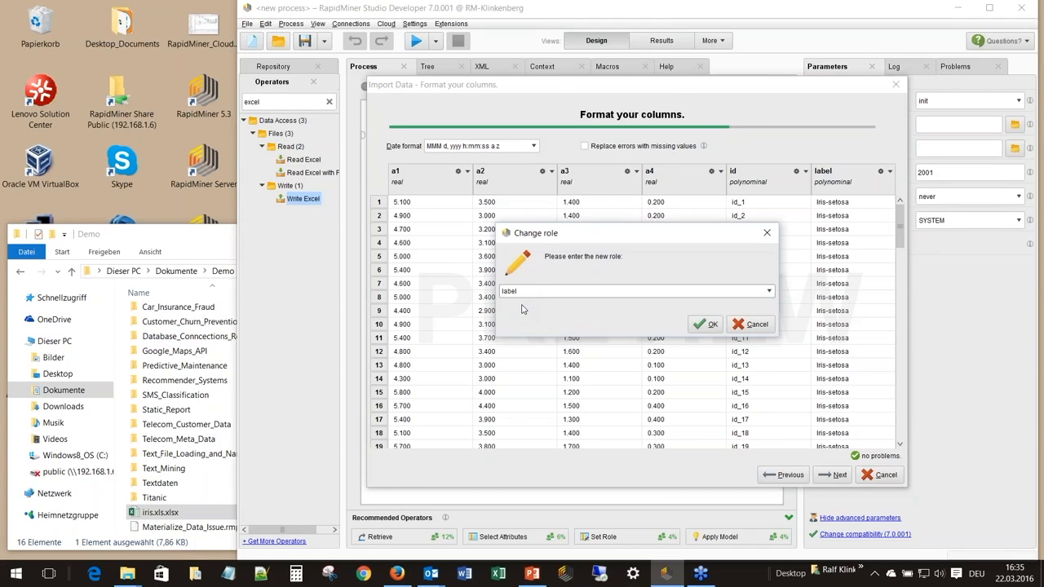
left_click(707, 326)
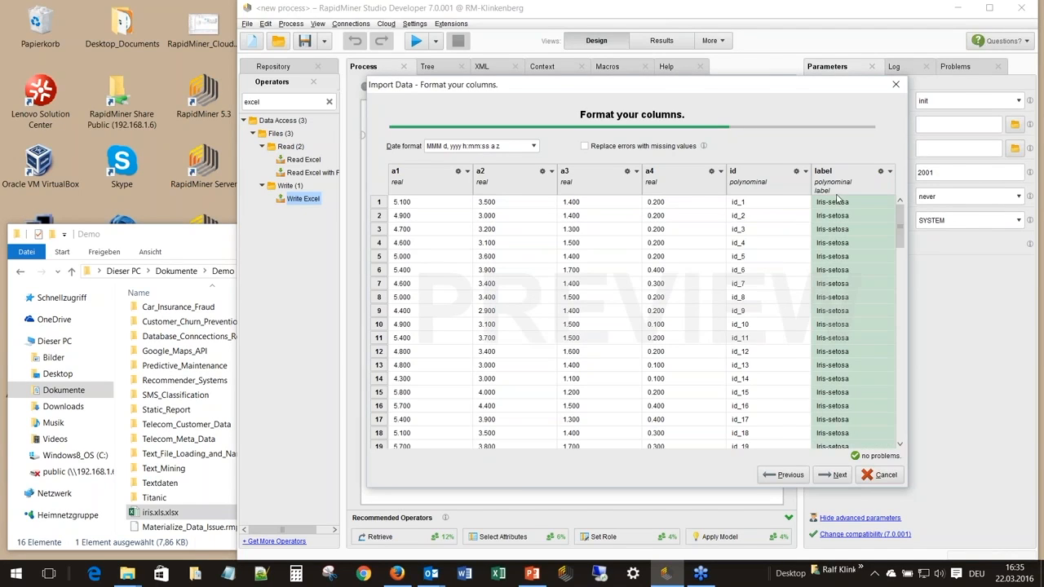
- Store the imported data as Iris in the Demos folder of RapidMiner Repository Local
left_click(836, 477)
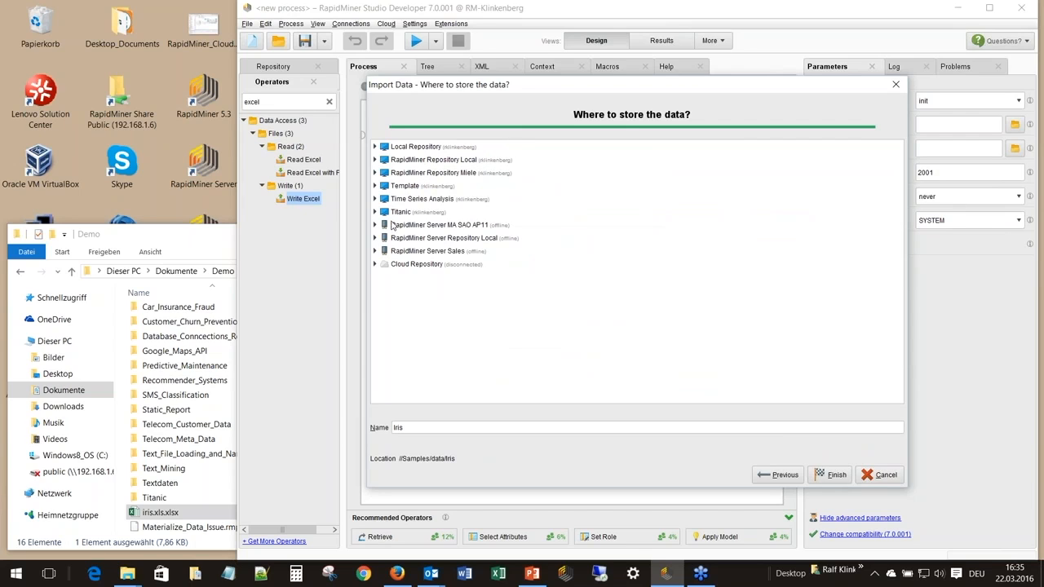
double_click(375, 160)
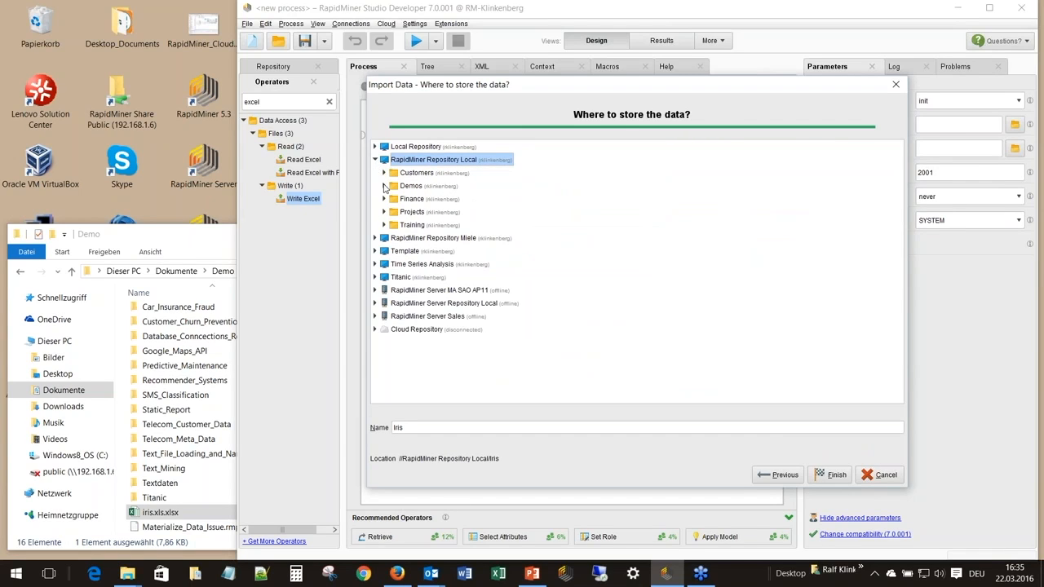
double_click(386, 187)
left_click(466, 428)
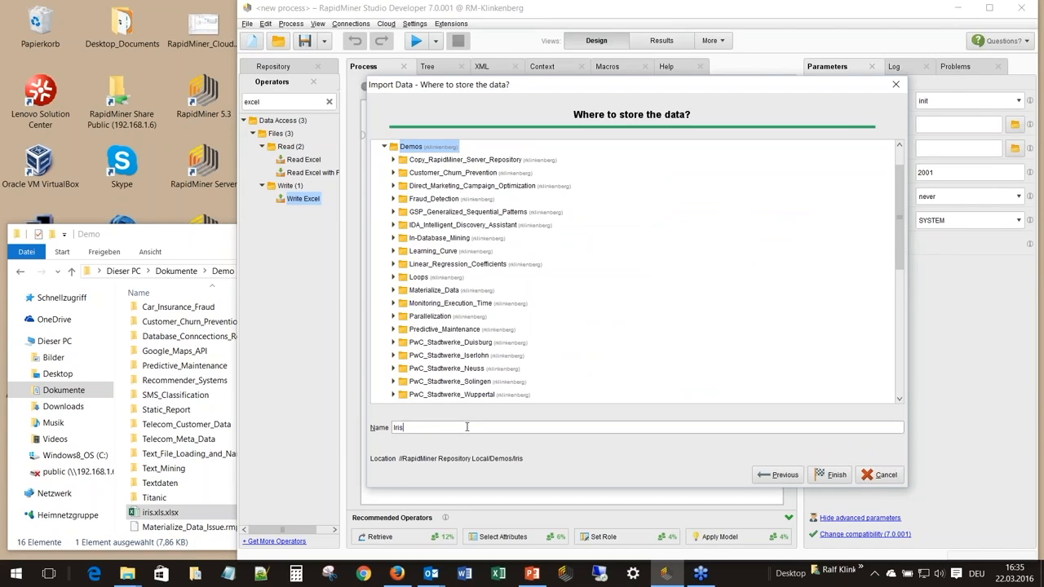
left_click(836, 477)
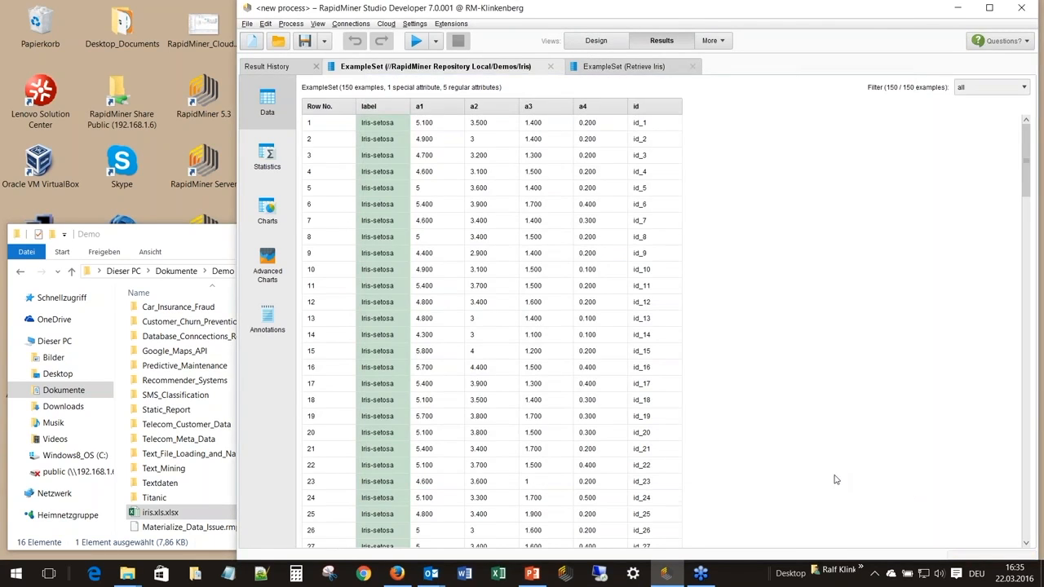
- Retrieve the Iris data set from the repository's Demos folder in the empty process and connect it to the result port
left_click(595, 43)
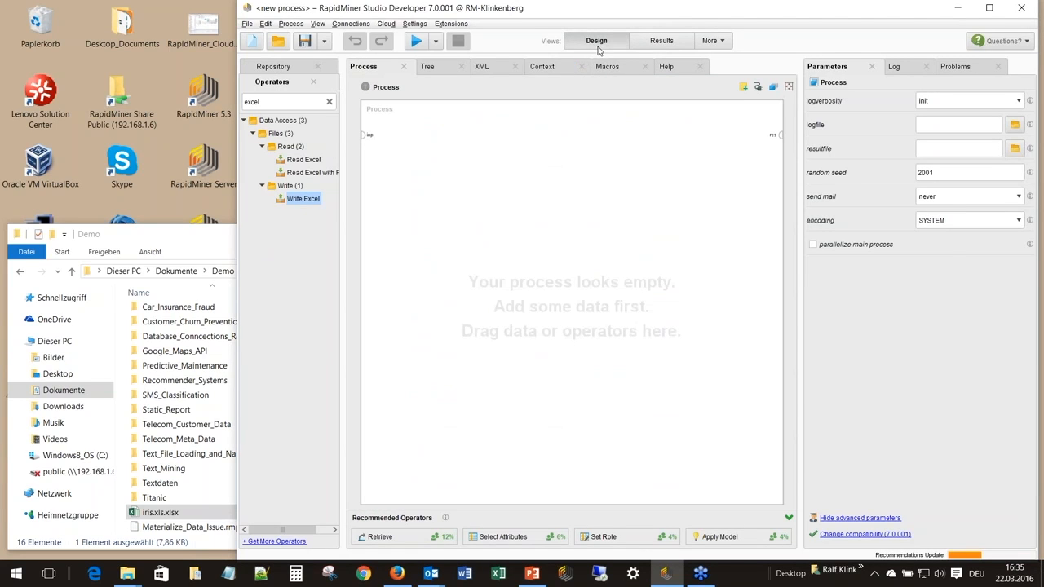
left_click(272, 66)
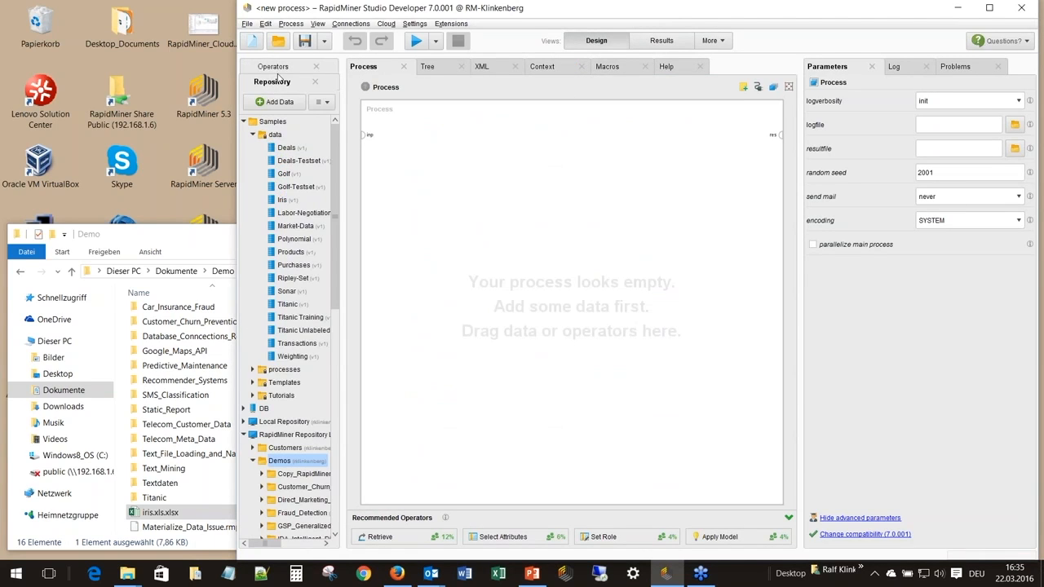
left_click(244, 121)
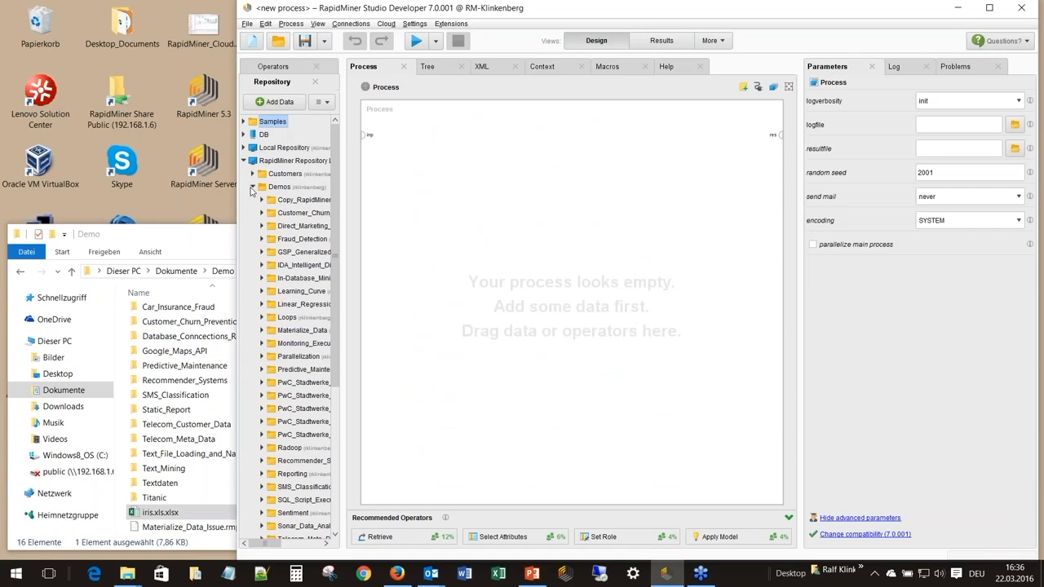
left_click(279, 189)
mouse_move(334, 232)
left_mouse_down()
mouse_move(334, 379)
mouse_move(292, 391)
mouse_move(305, 386)
mouse_move(412, 139)
mouse_move(690, 144)
mouse_move(780, 134)
left_mouse_up()
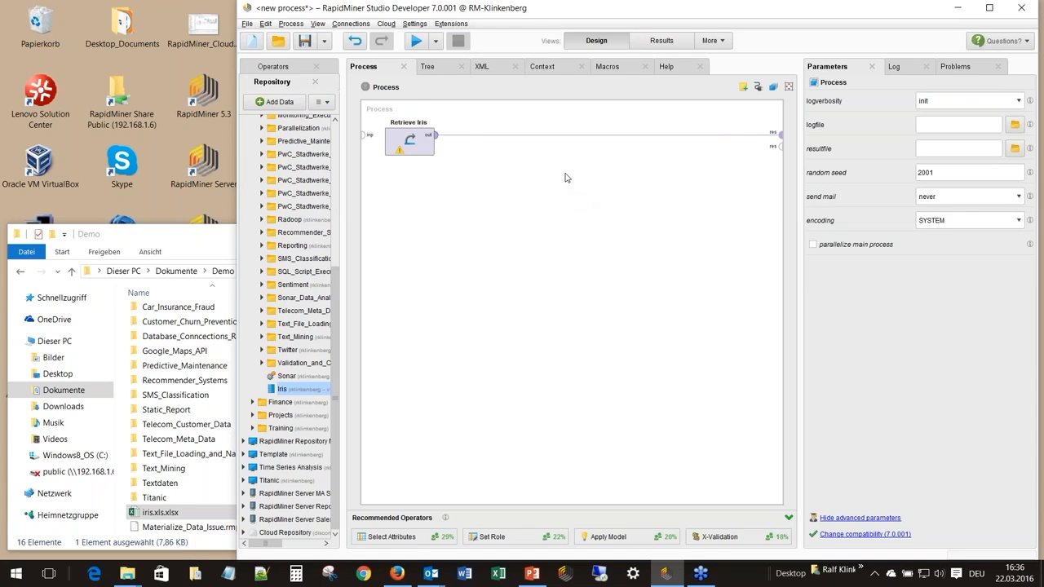
- Maximize the window, clear the excel operator search and add a Read Database operator below Retrieve Iris
left_click(990, 8)
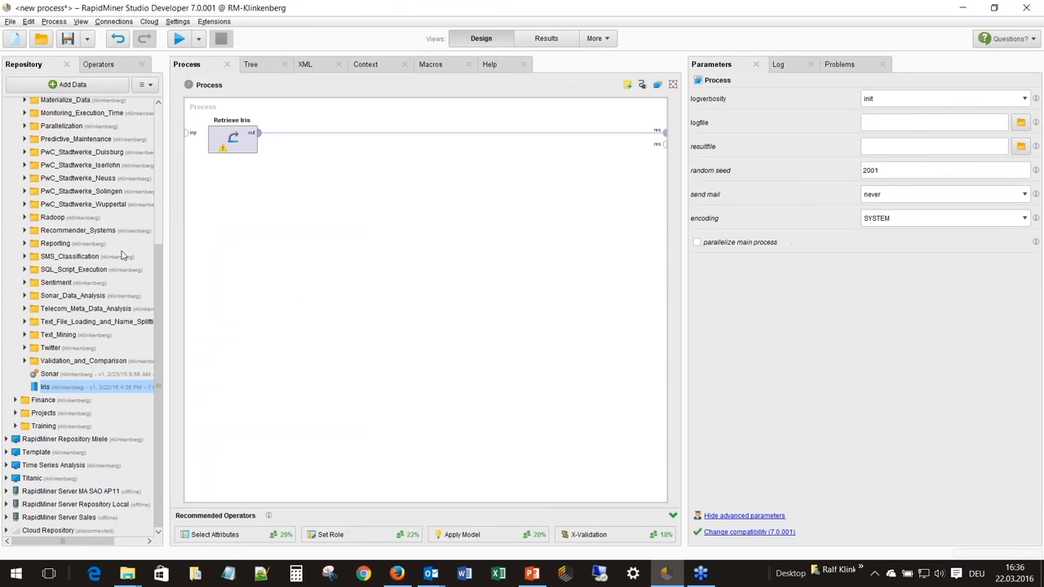
left_click(94, 65)
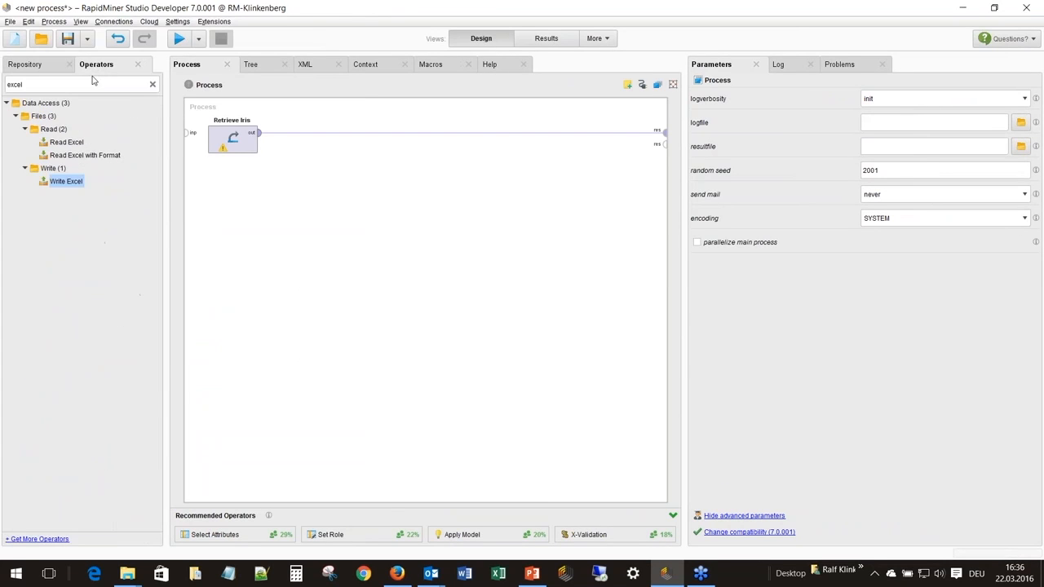
left_click(7, 103)
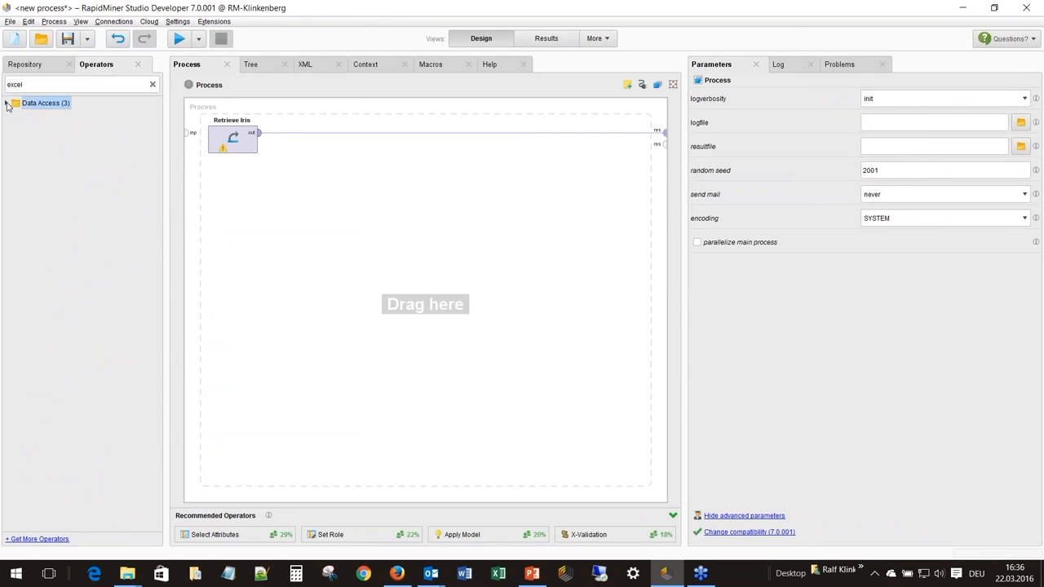
left_click(151, 86)
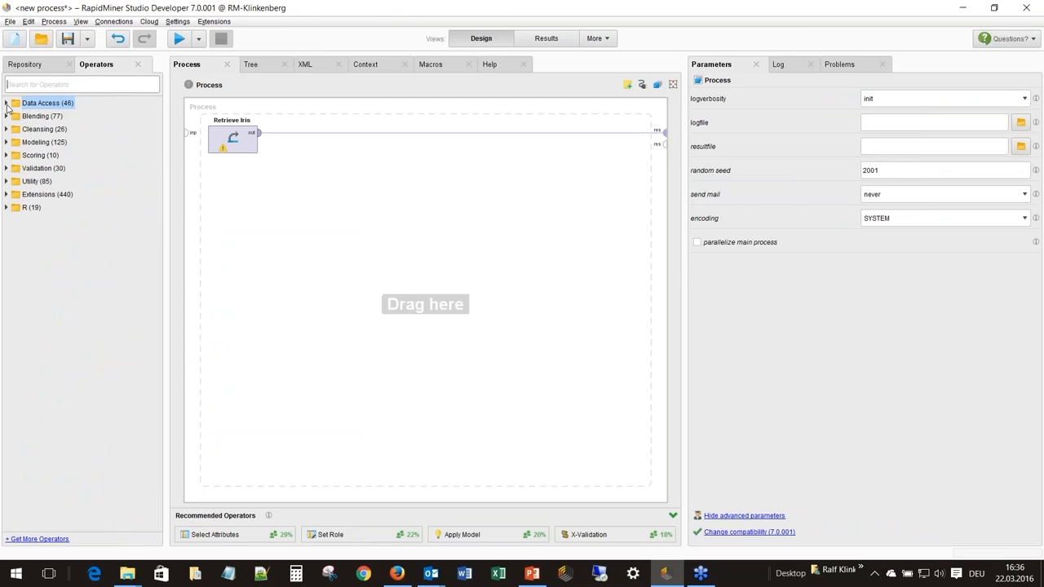
left_click(6, 103)
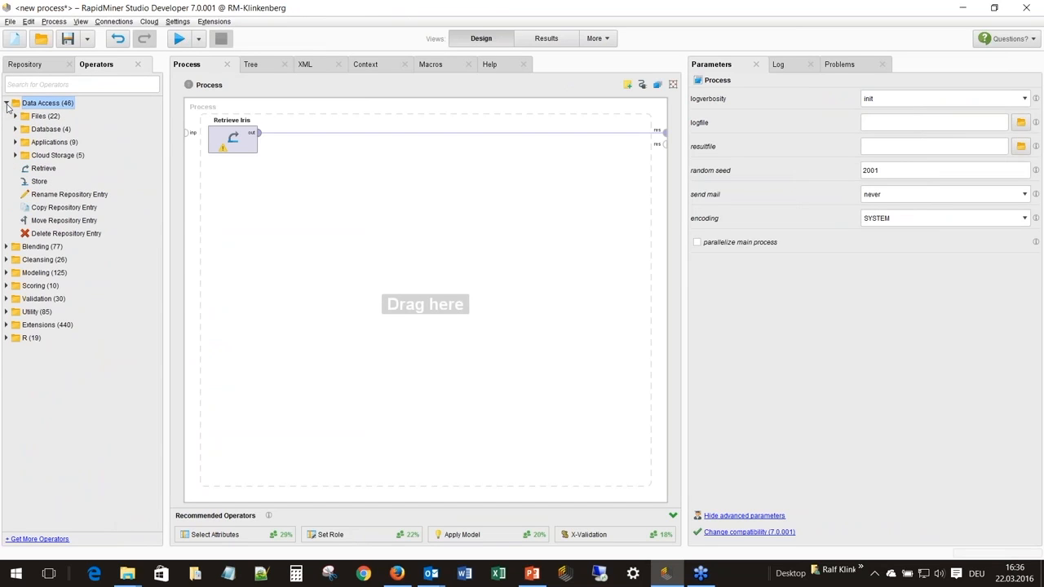
left_click(14, 129)
left_click_drag(59, 144, 228, 196)
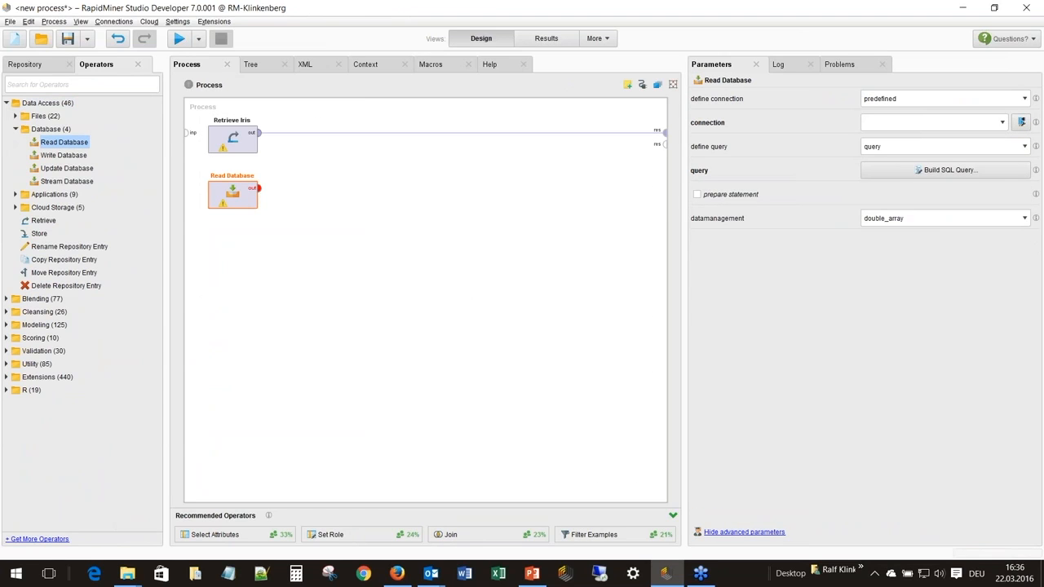
- Set the Read Database operator's define connection parameter to url
left_click(1024, 100)
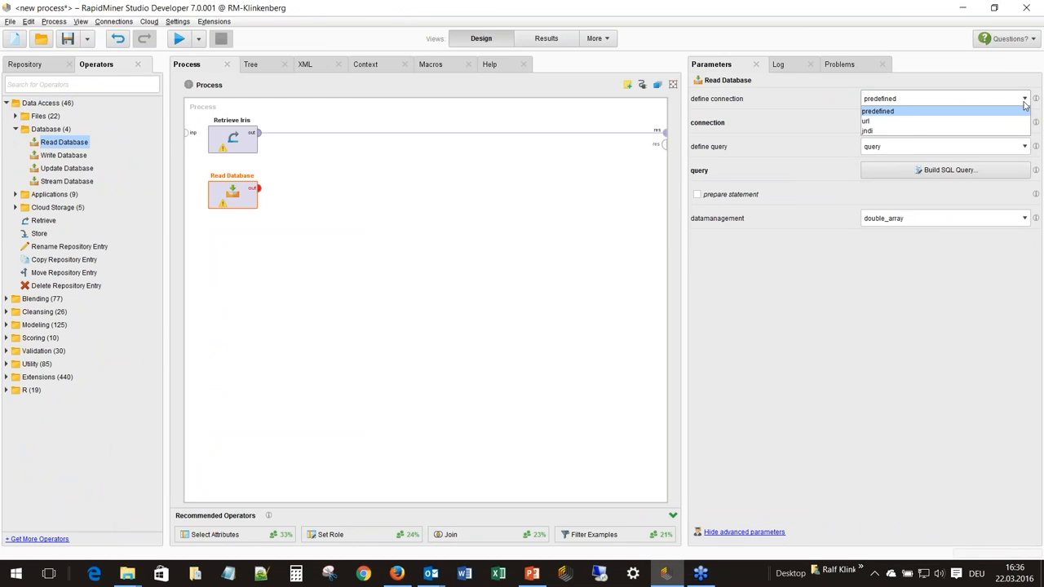
left_click(1024, 101)
left_click(1024, 104)
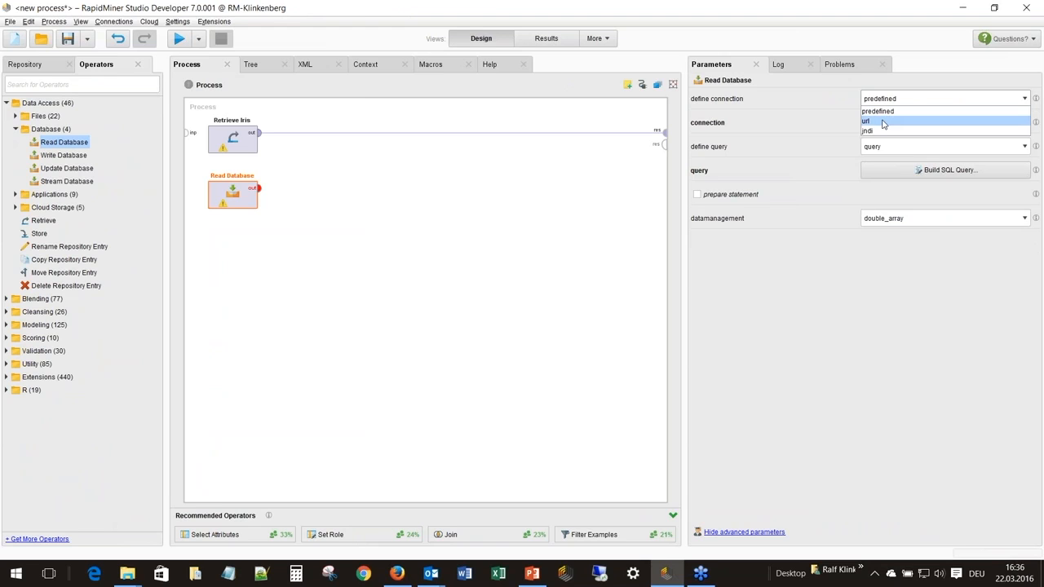
left_click(882, 122)
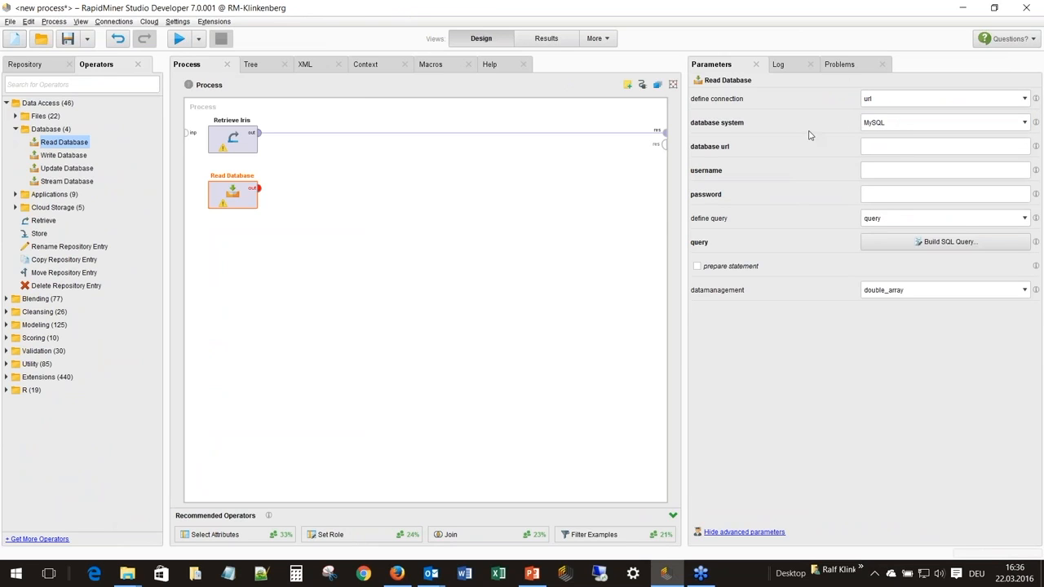
- Examine the available database systems and the database url and password parameters of Read Database
left_click(1023, 123)
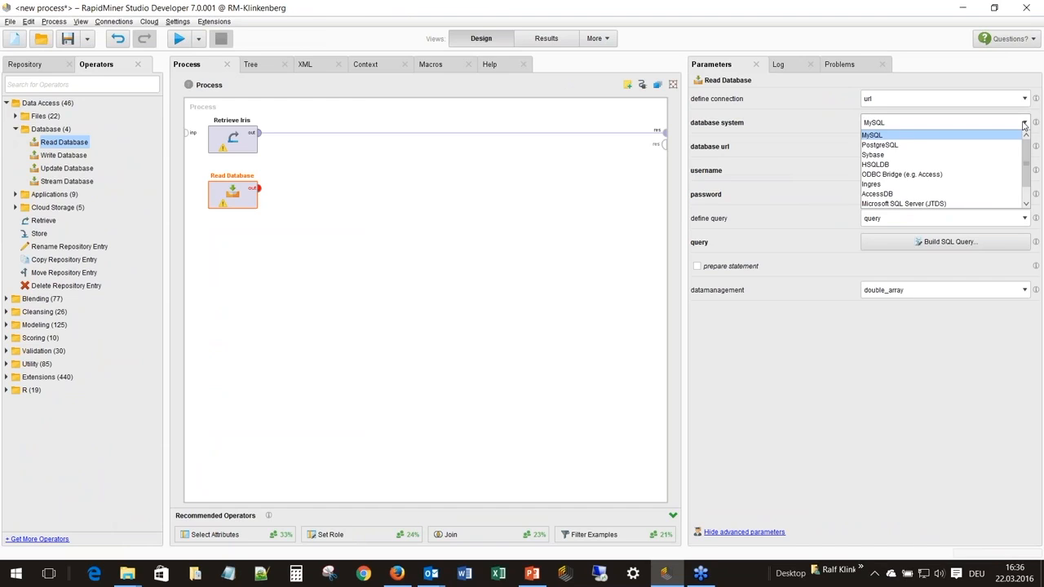
left_click(1023, 124)
left_click(915, 148)
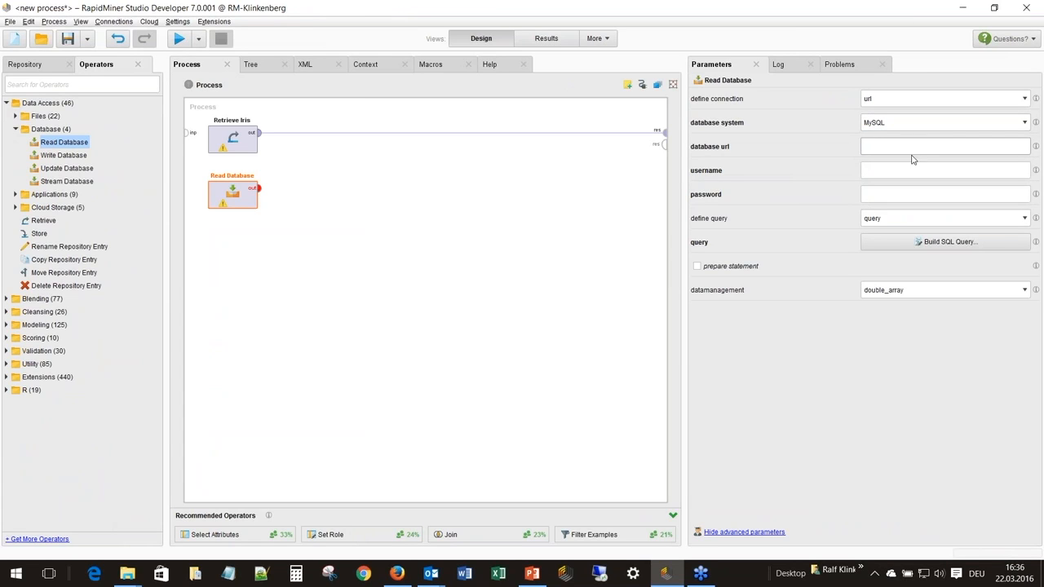
left_click(913, 194)
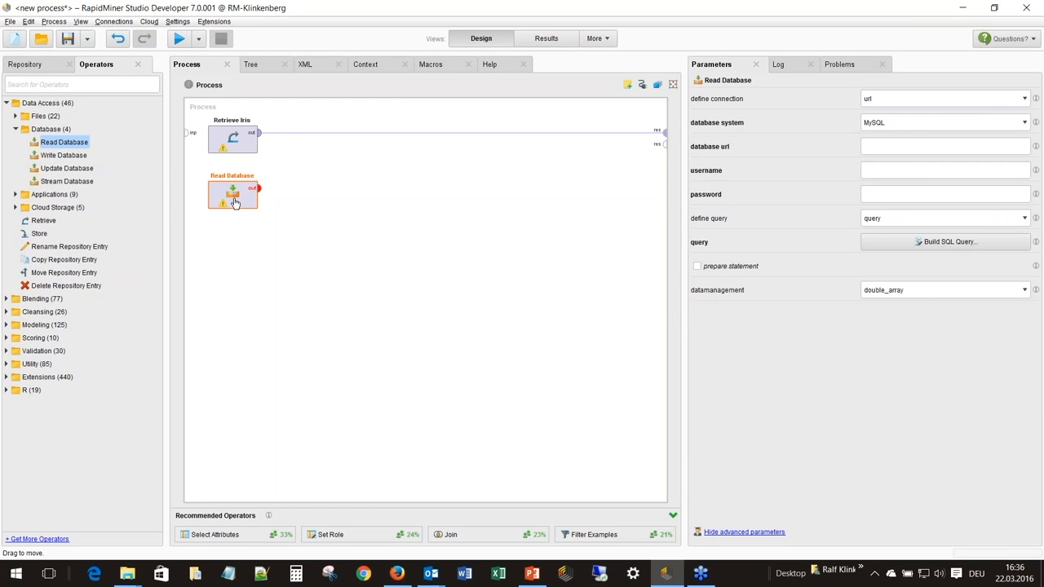
- Delete the Read Database and Retrieve Iris operators from the process and show the repository entries
key("Delete")
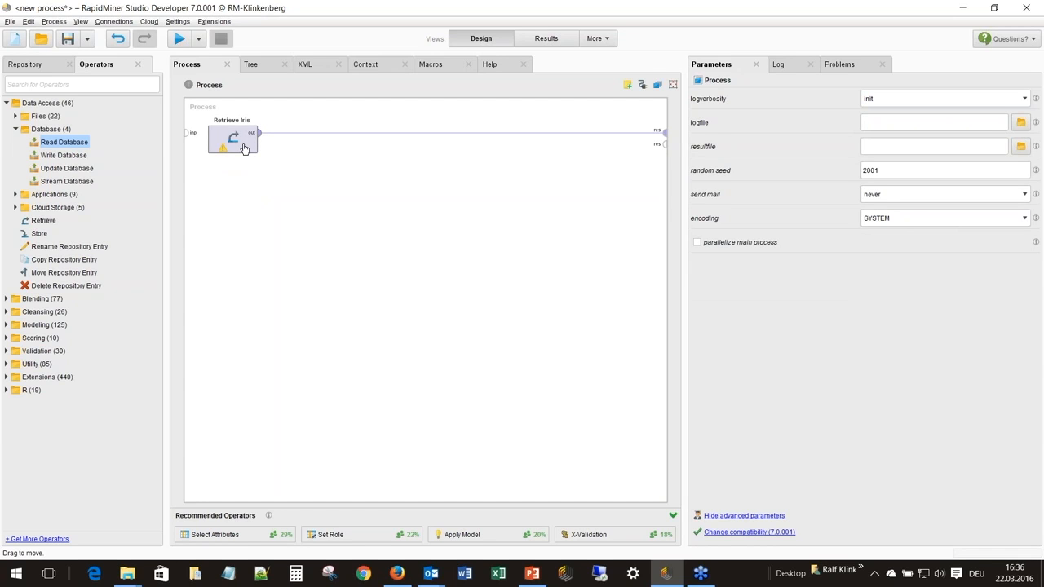
left_click(244, 145)
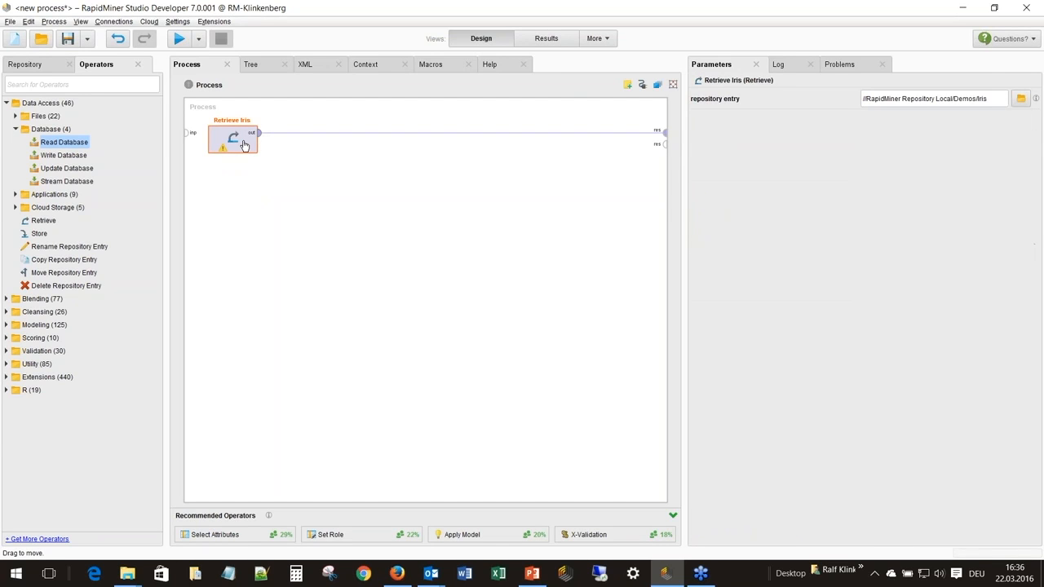
key("Delete")
left_click(40, 65)
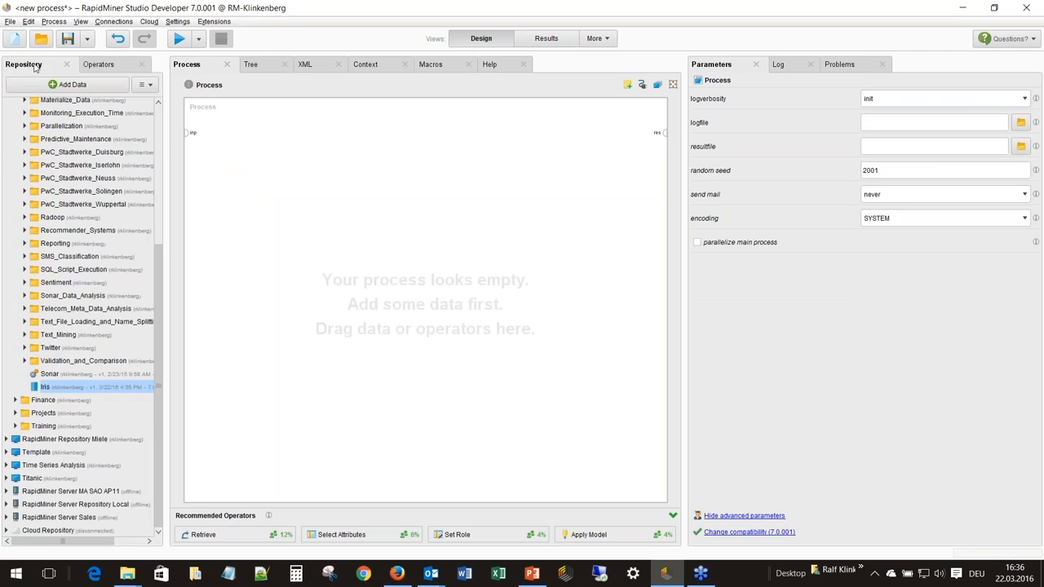
left_click_drag(47, 374, 232, 138)
left_click(259, 133)
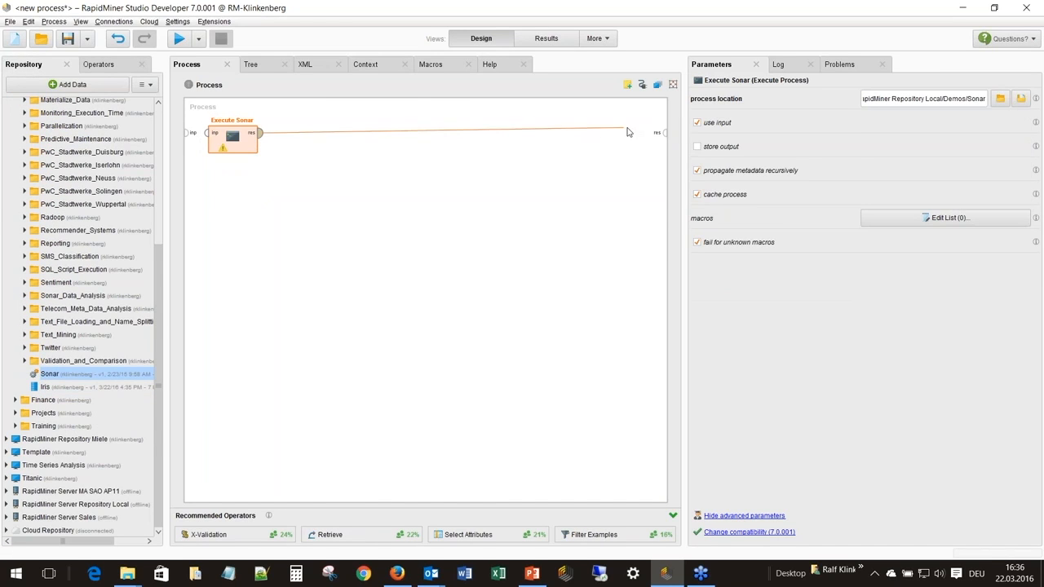
left_click(664, 132)
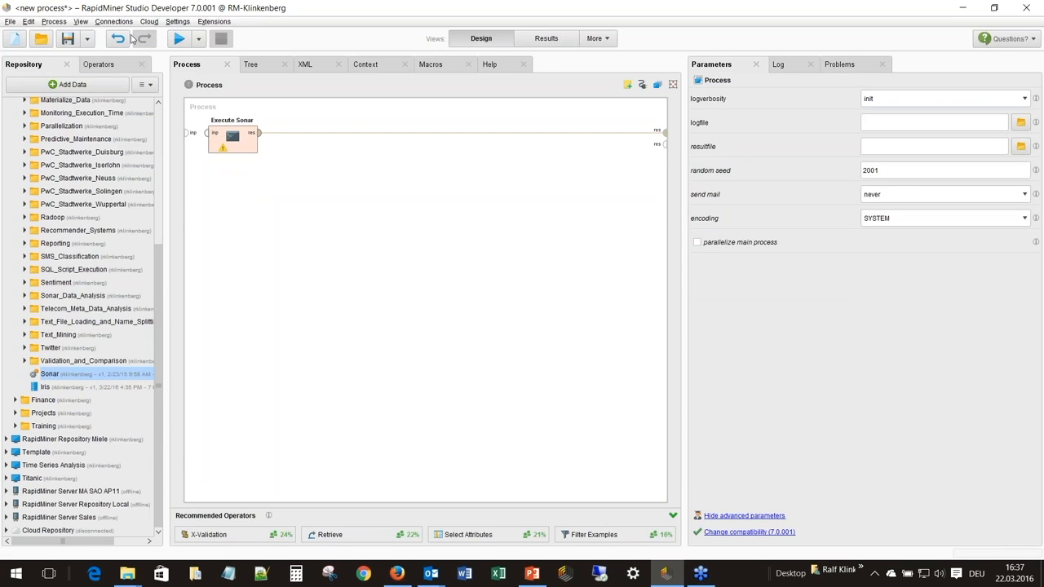
left_click(245, 149)
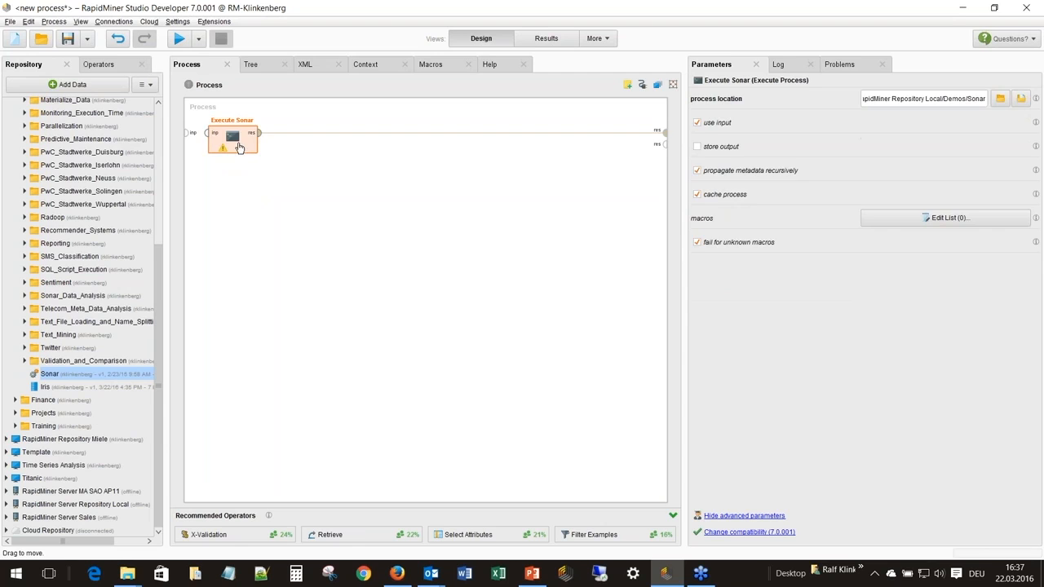
key("Delete")
- Retrieve the Sonar data set from the Samples data folder, connect it to the result port and run the process
scroll(89, 159, "up", 5)
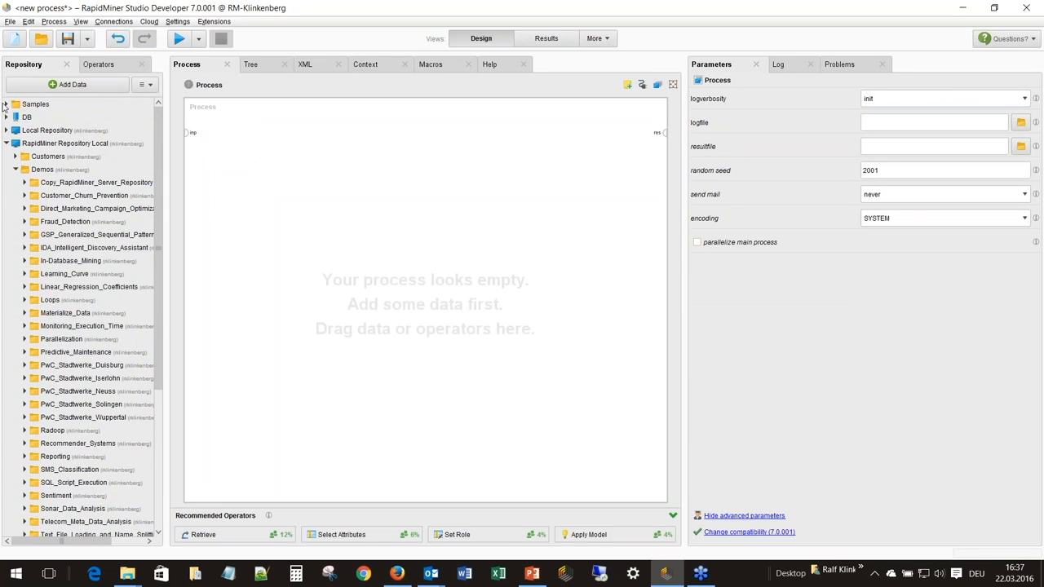
left_click(7, 105)
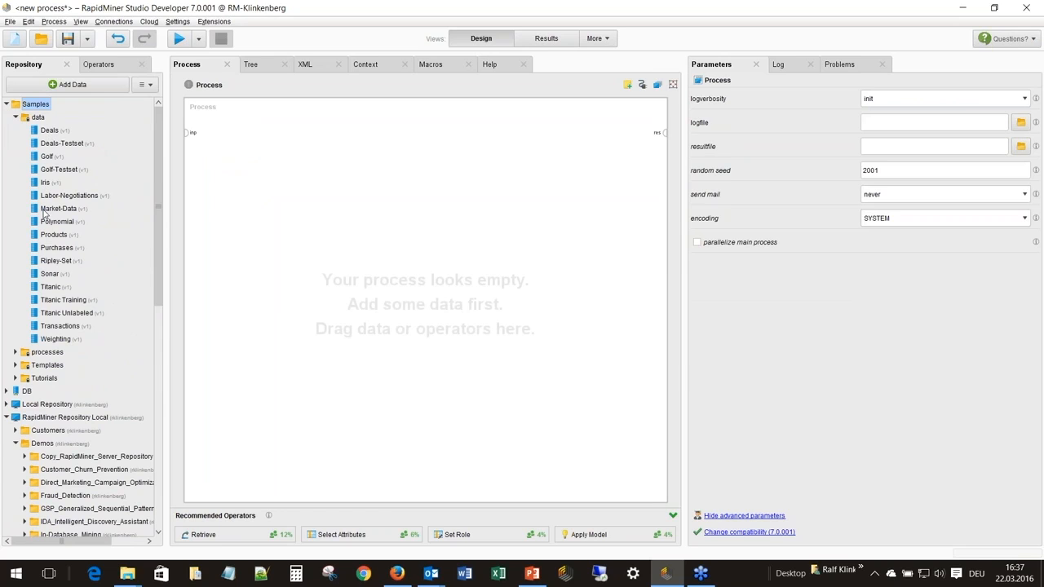
mouse_move(50, 274)
left_mouse_down()
mouse_move(250, 236)
mouse_move(228, 139)
mouse_move(661, 131)
left_mouse_up()
left_click(178, 39)
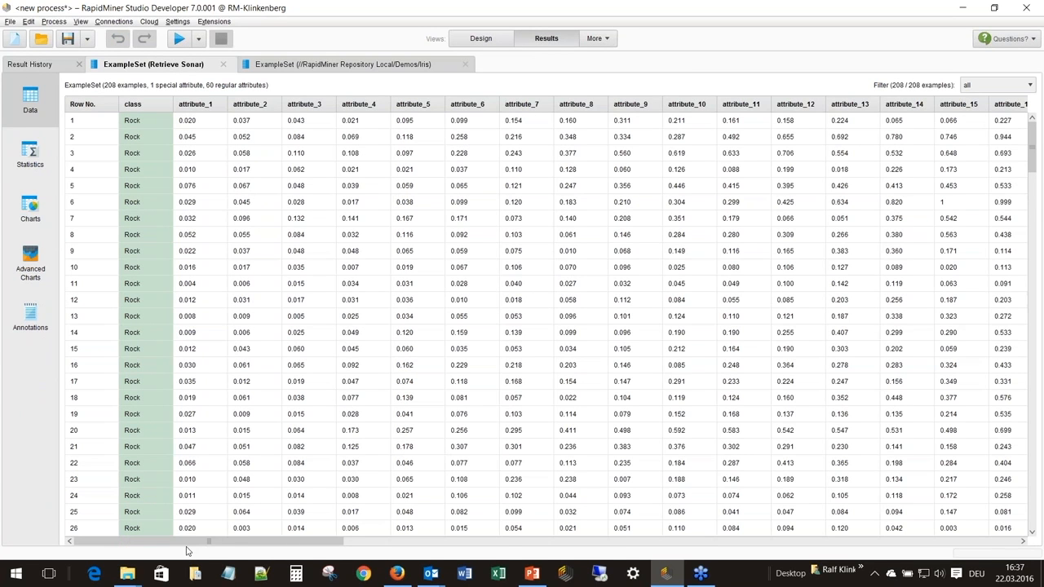
- Examine the class column and numeric attribute values in the Sonar data table
mouse_move(188, 547)
left_mouse_down()
mouse_move(856, 545)
mouse_move(180, 545)
left_mouse_up()
left_click(192, 128)
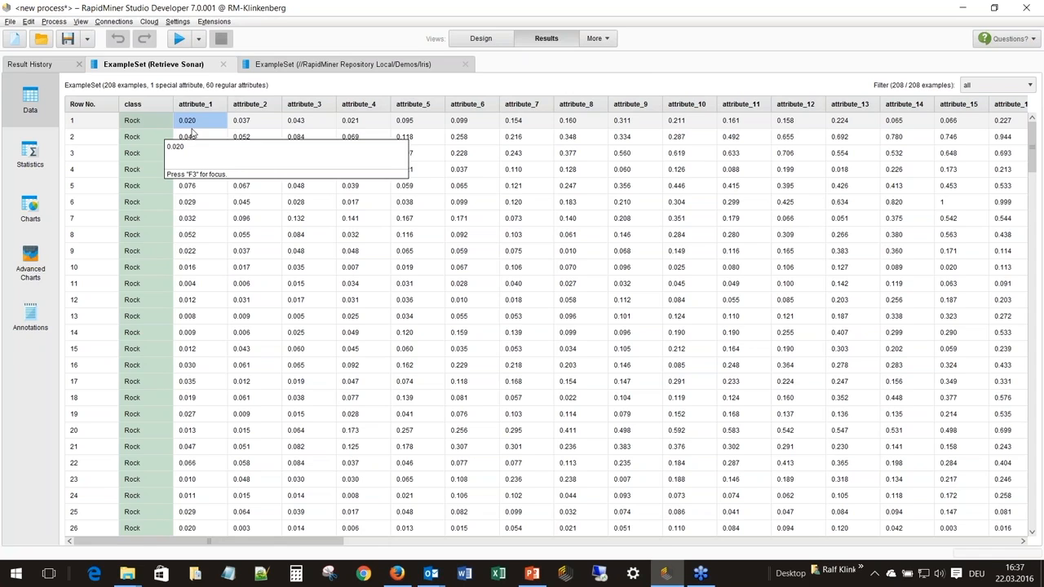
left_click_drag(193, 131, 640, 256)
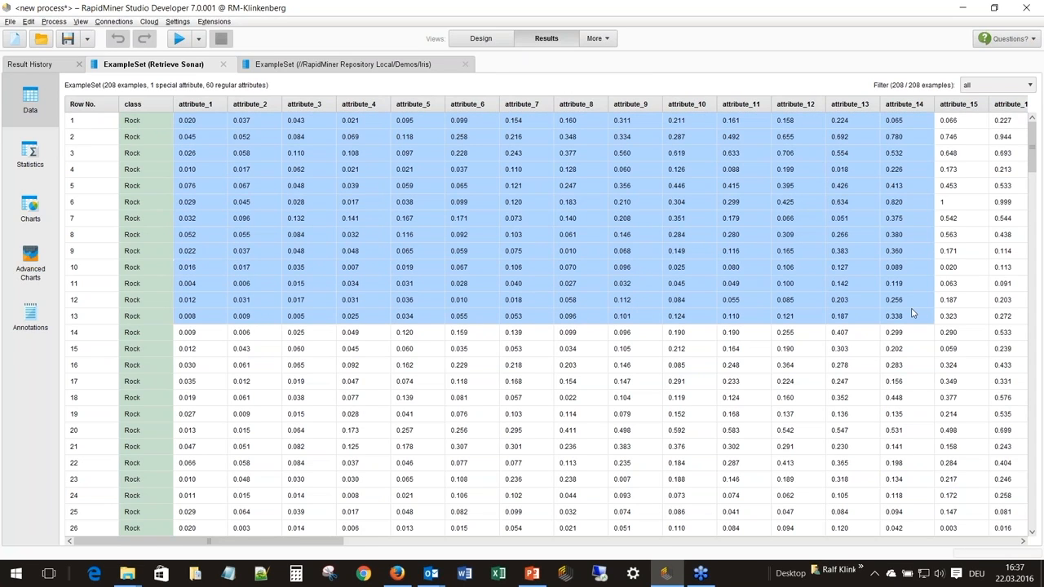
left_click_drag(912, 313, 165, 139)
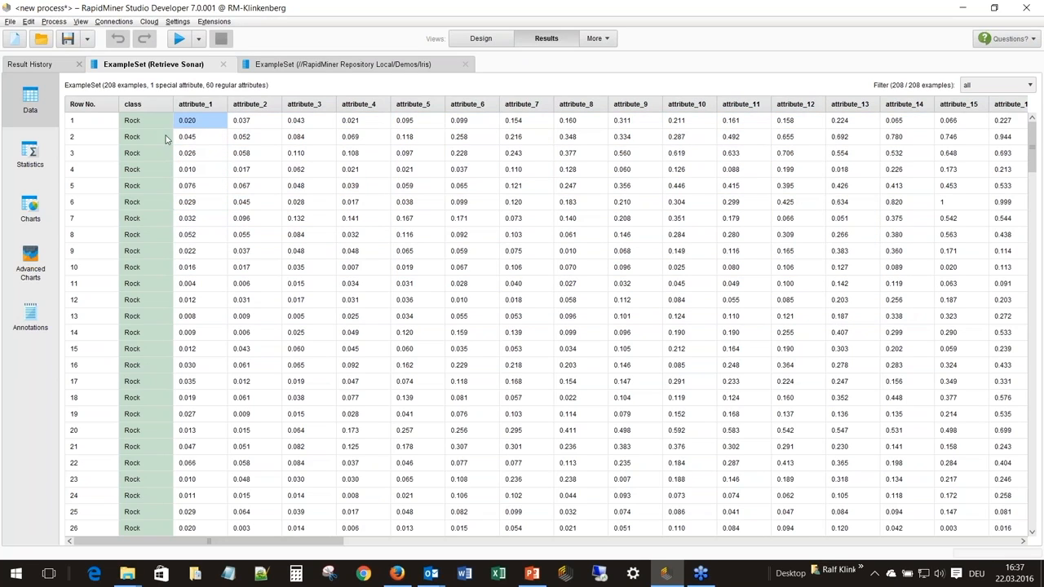
- View the Sonar data statistics and expand the details of attribute_1 and attribute_3
left_click(28, 168)
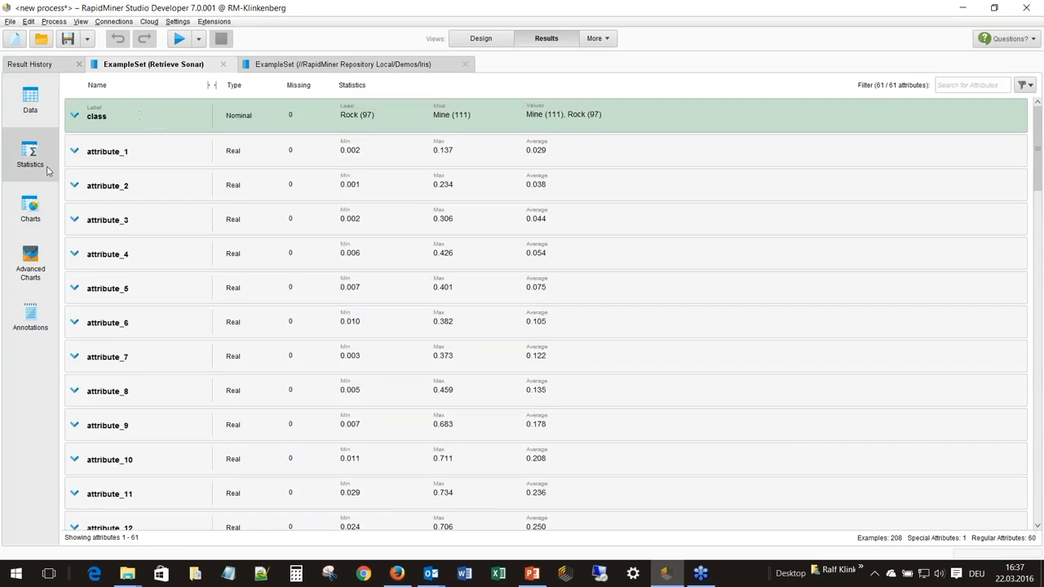
left_click(77, 151)
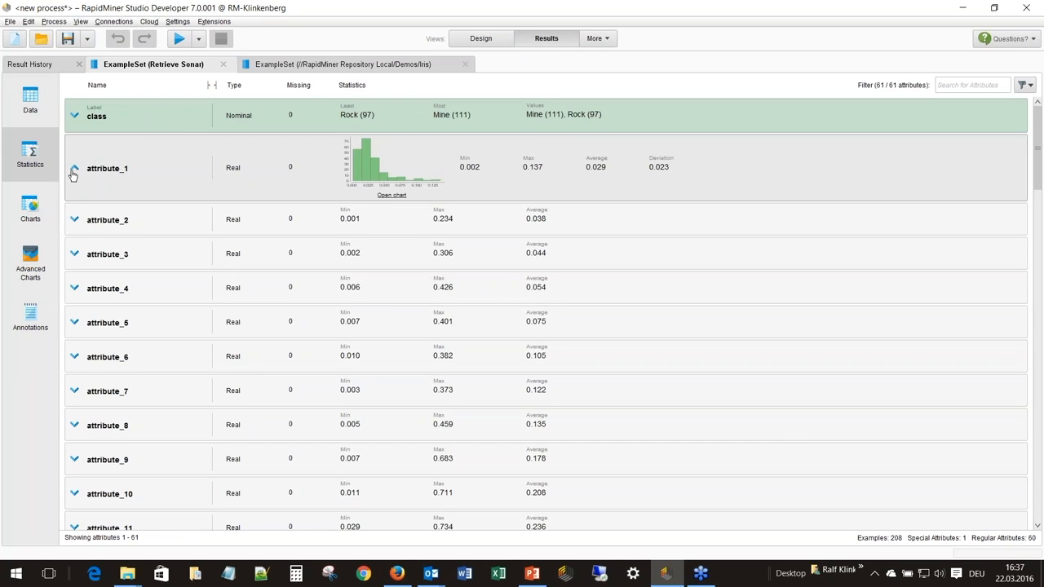
left_click(84, 177)
left_click(89, 227)
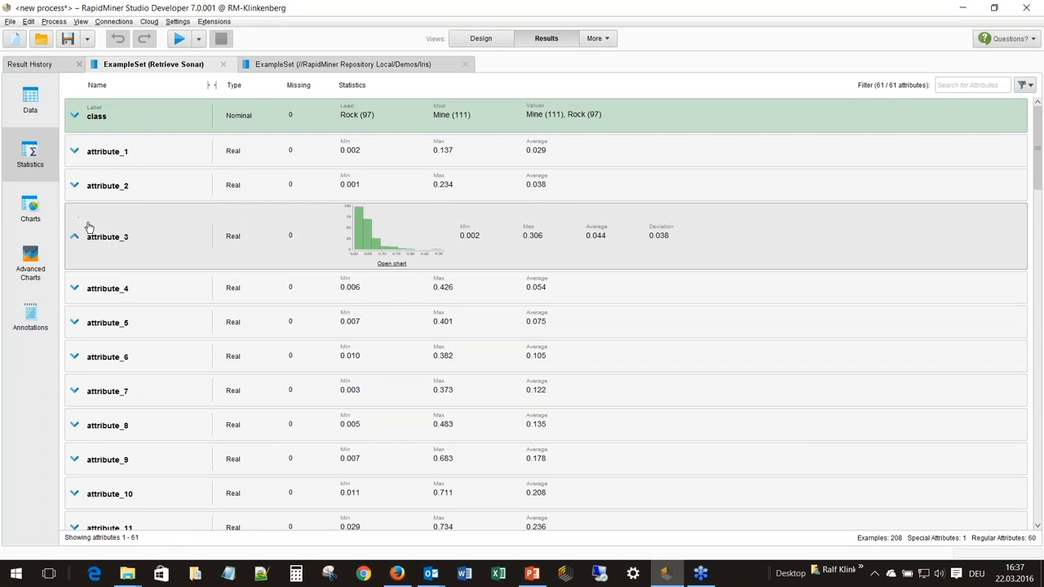
left_click(78, 151)
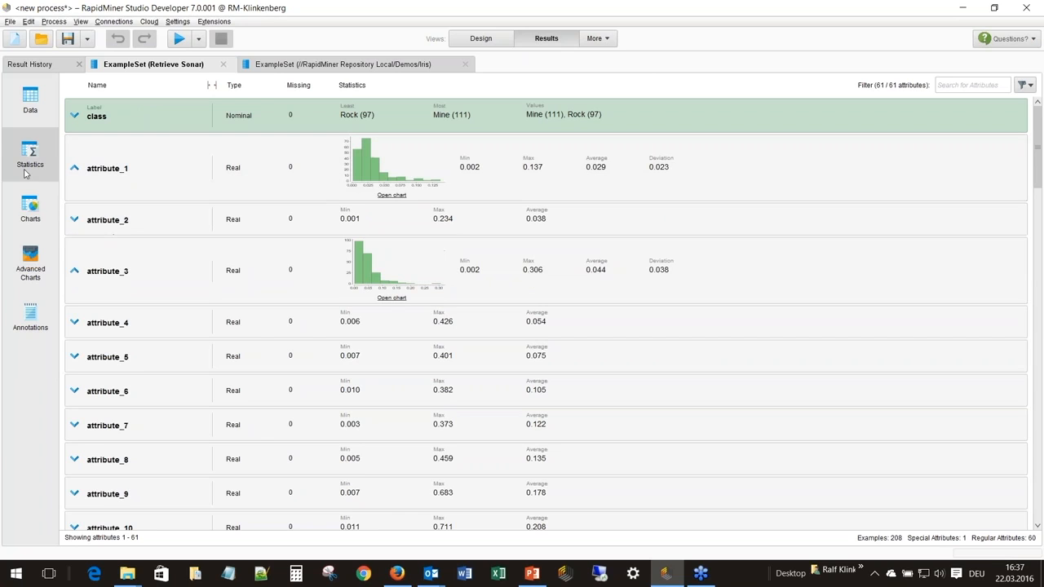
- Plot the Sonar data as a Deviation chart with rotated labels
left_click(30, 219)
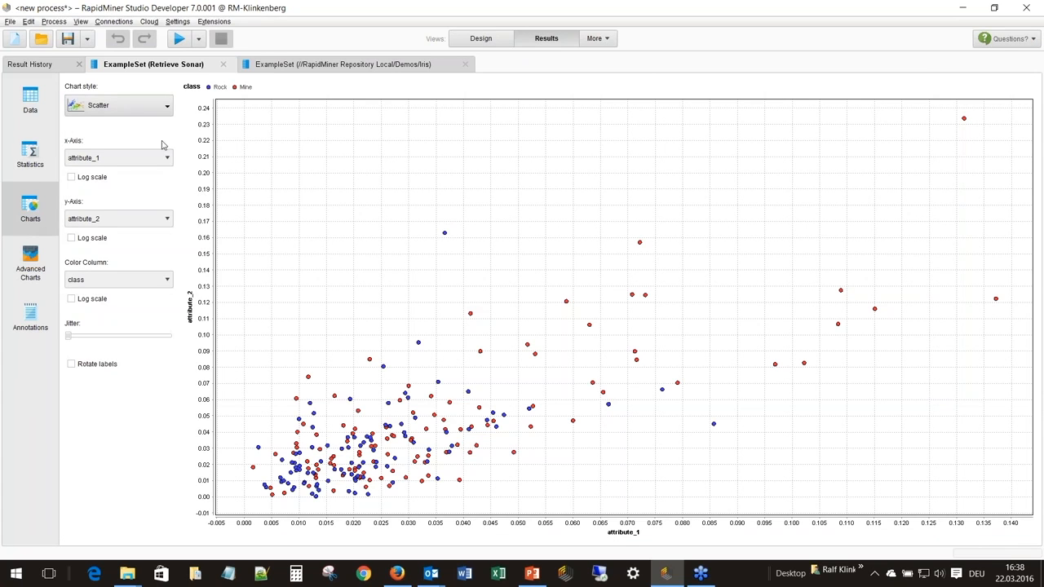
left_click(163, 160)
left_click(161, 168)
left_click(141, 114)
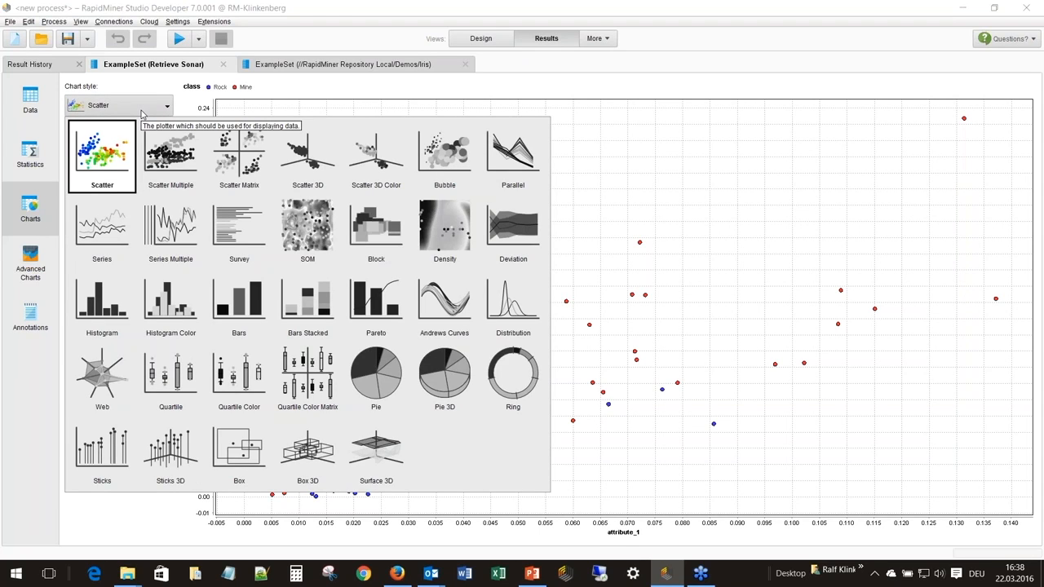
left_click(529, 235)
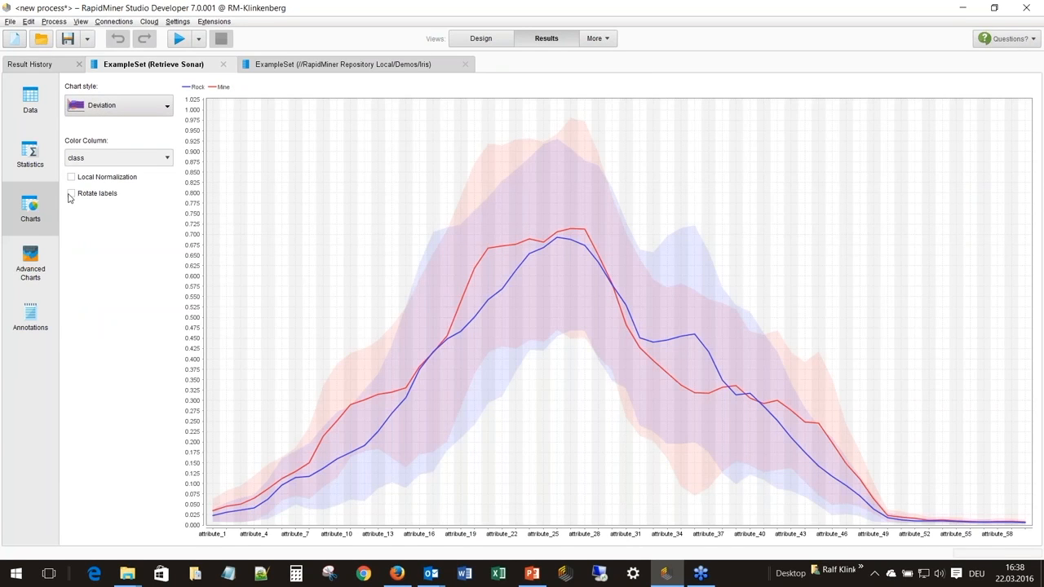
left_click(70, 196)
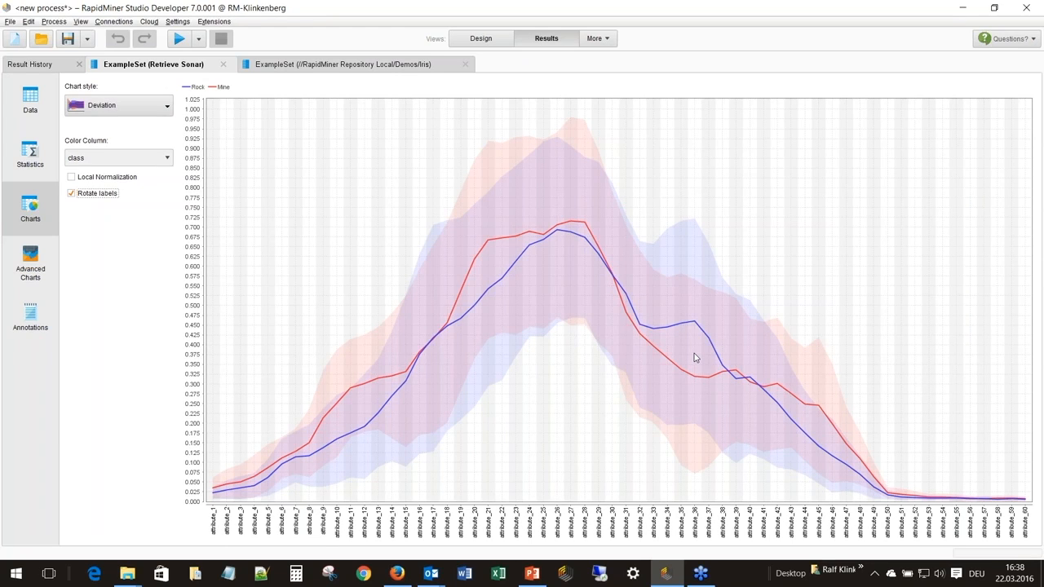
- Find the Decision Tree operator with the search term tree, insert it between Retrieve Sonar and the result port, and run the process
left_click(480, 40)
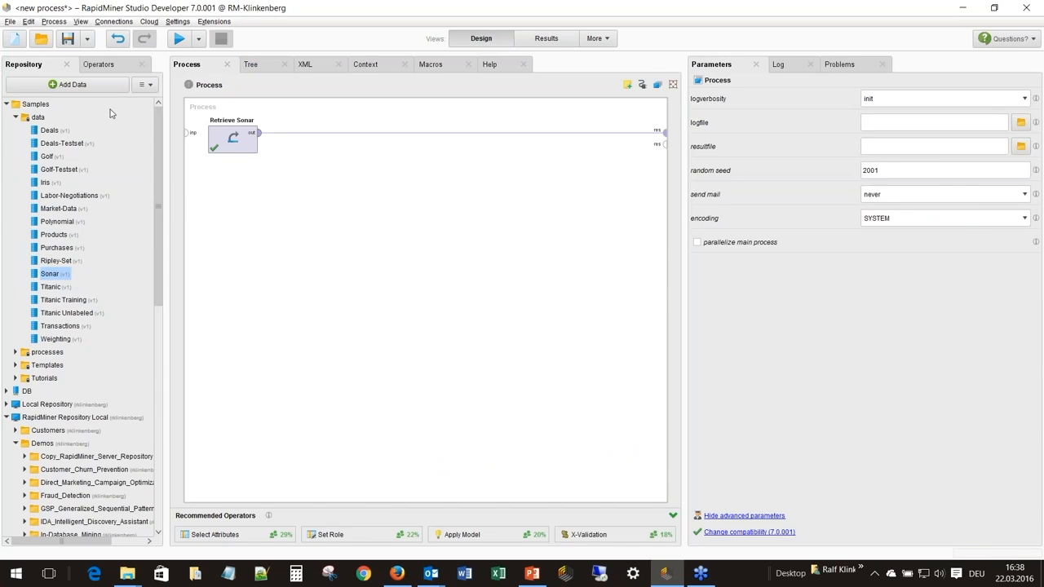
left_click(96, 65)
left_click(87, 85)
type("tree")
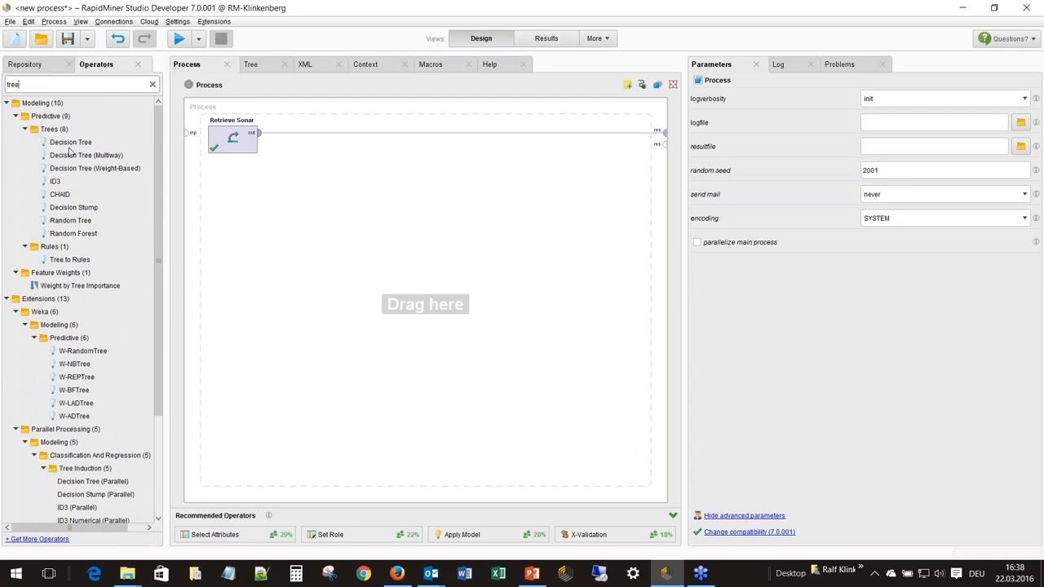
left_click_drag(70, 146, 419, 305)
left_click_drag(277, 155, 306, 141)
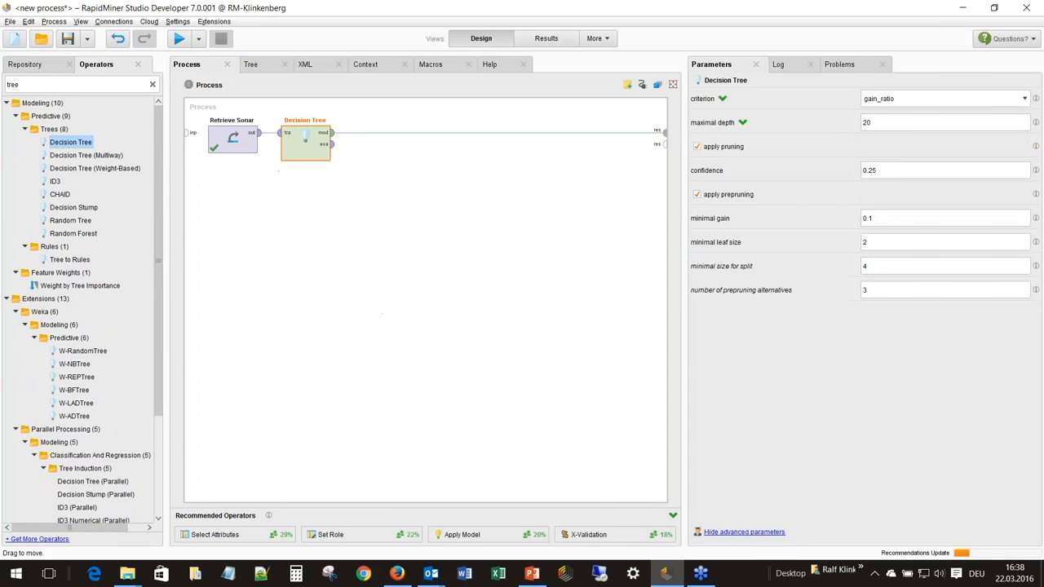
key("F11")
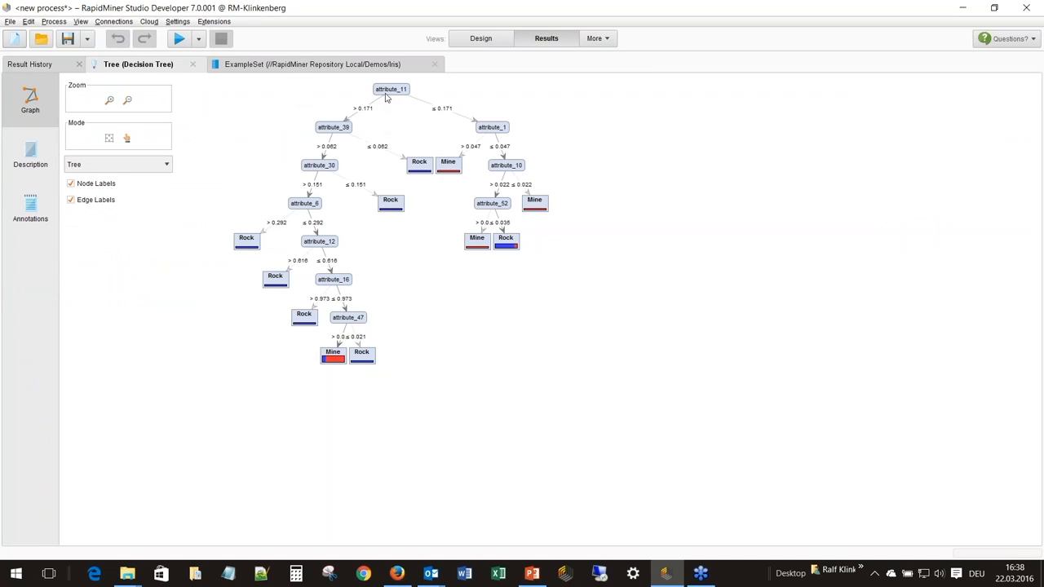
- Examine the resulting decision tree's splits and the class frequencies of its Rock and Mine leaves
left_click_drag(388, 98, 492, 118)
scroll(492, 115, "up", 2)
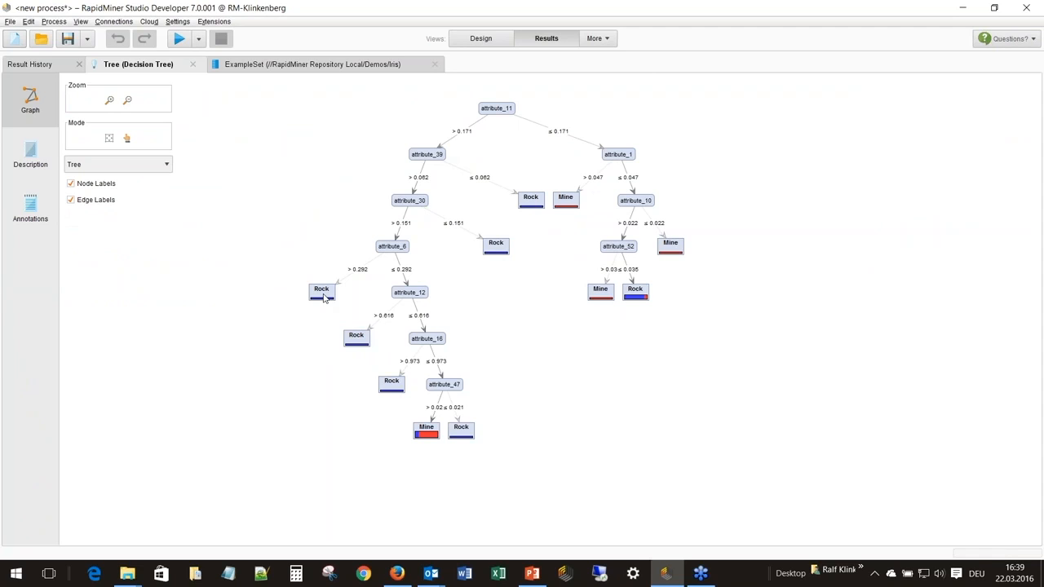
mouse_move(324, 299)
mouse_move(426, 440)
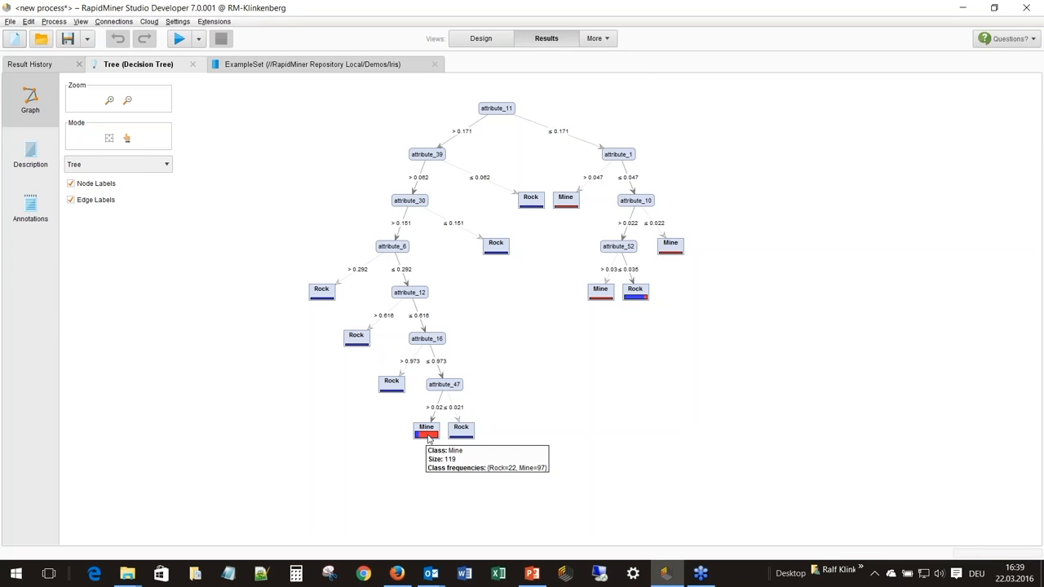
- Return to the process design and move the Decision Tree operator farther away from Retrieve Sonar
left_click(482, 39)
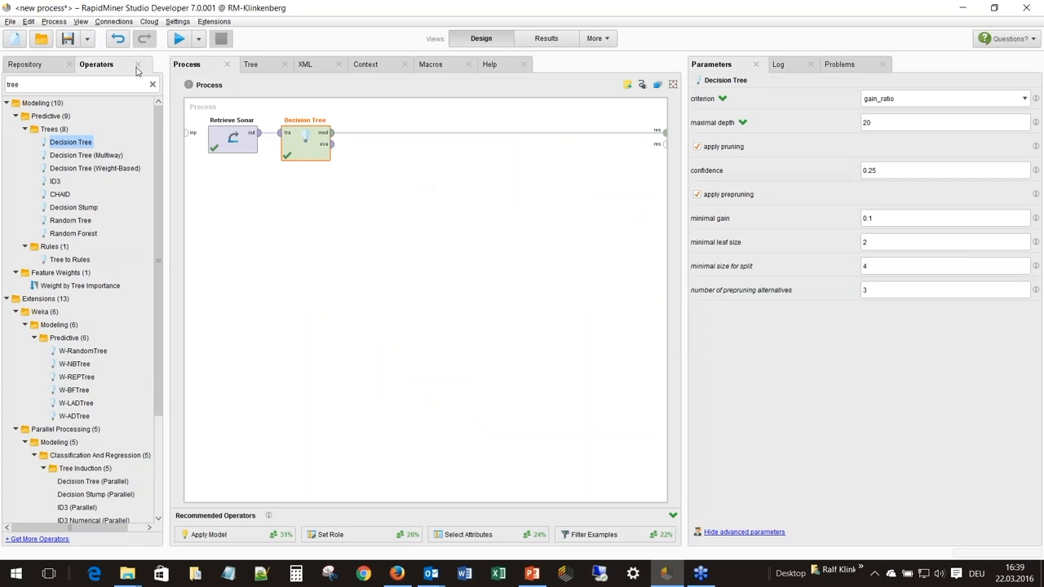
left_click_drag(120, 157, 123, 158)
left_click_drag(295, 157, 397, 154)
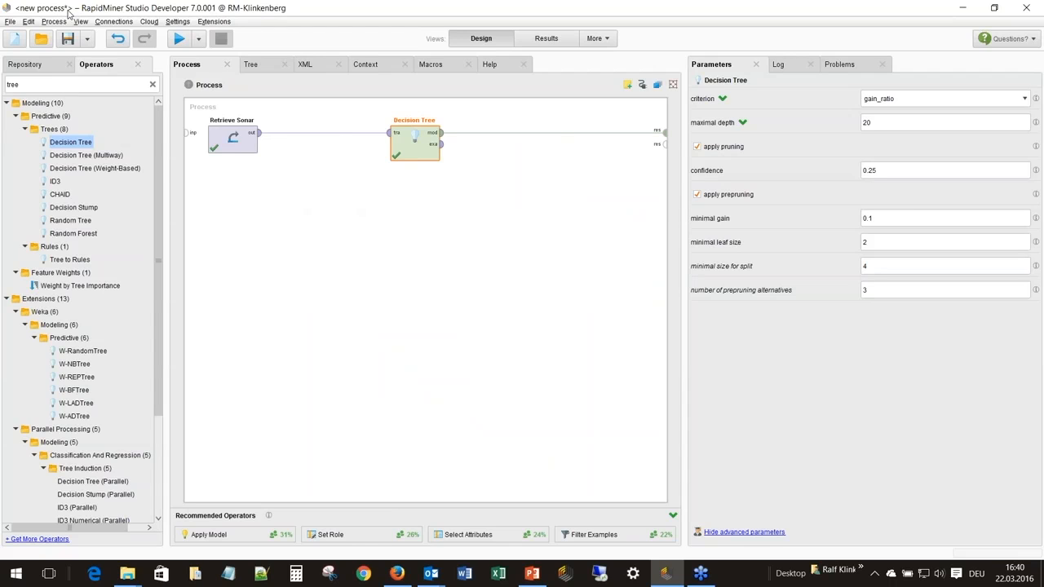
- Deselect the Decision Tree operator and insert the predefined Nominal X-Validation building block into the process
left_click(30, 21)
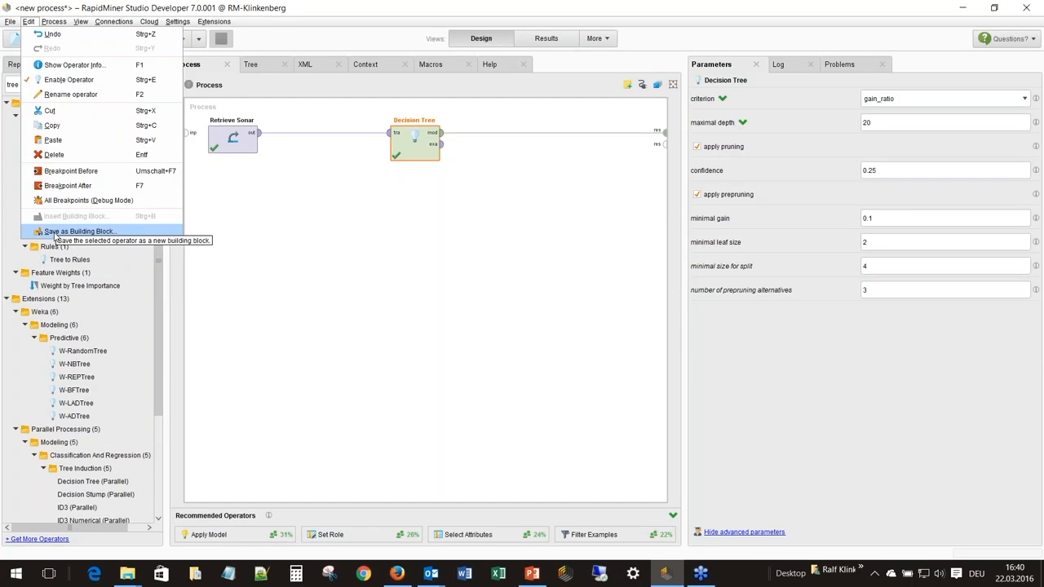
left_click(376, 240)
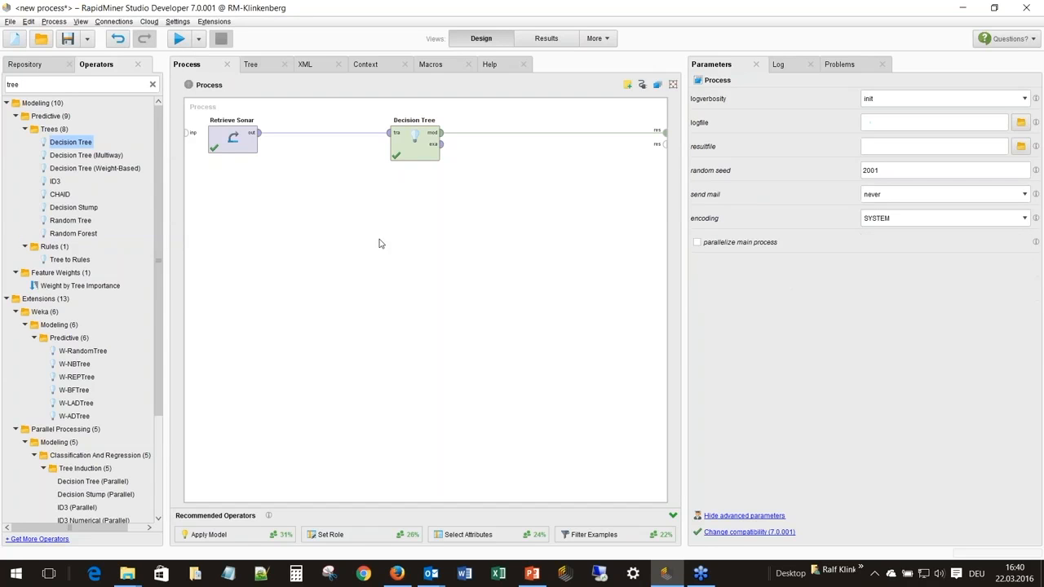
left_click(28, 21)
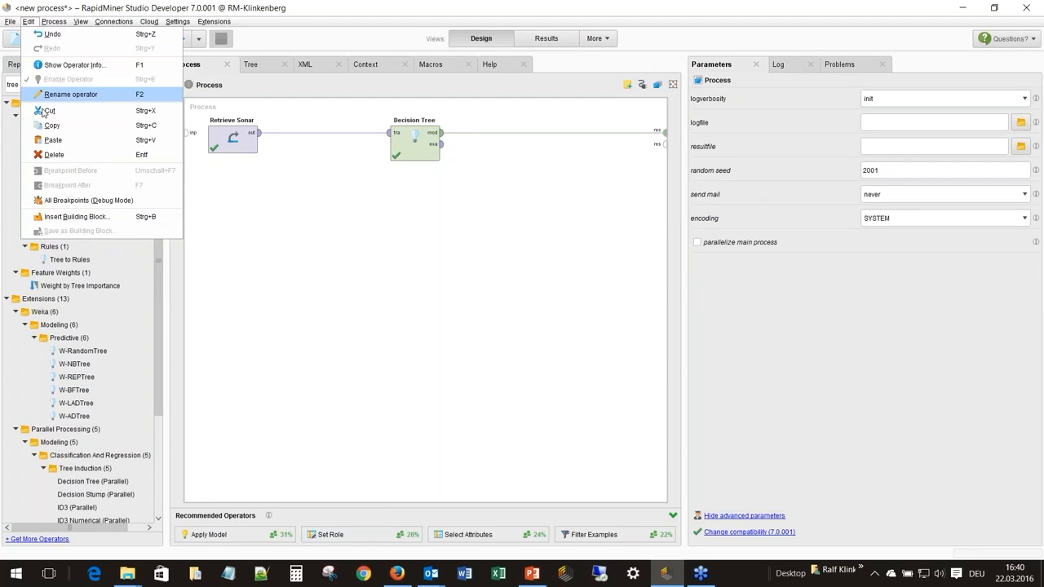
left_click(69, 218)
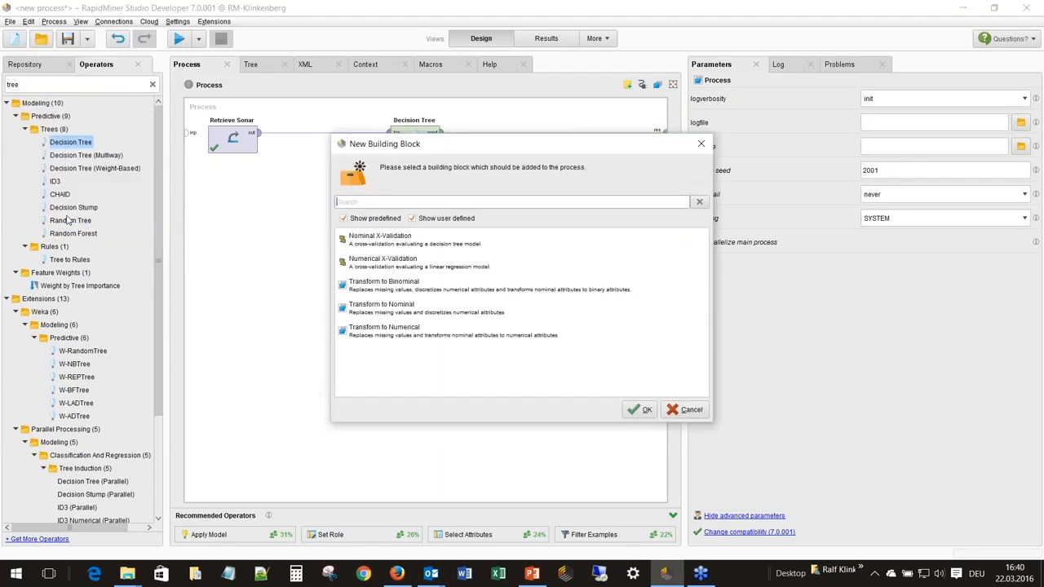
left_click(370, 237)
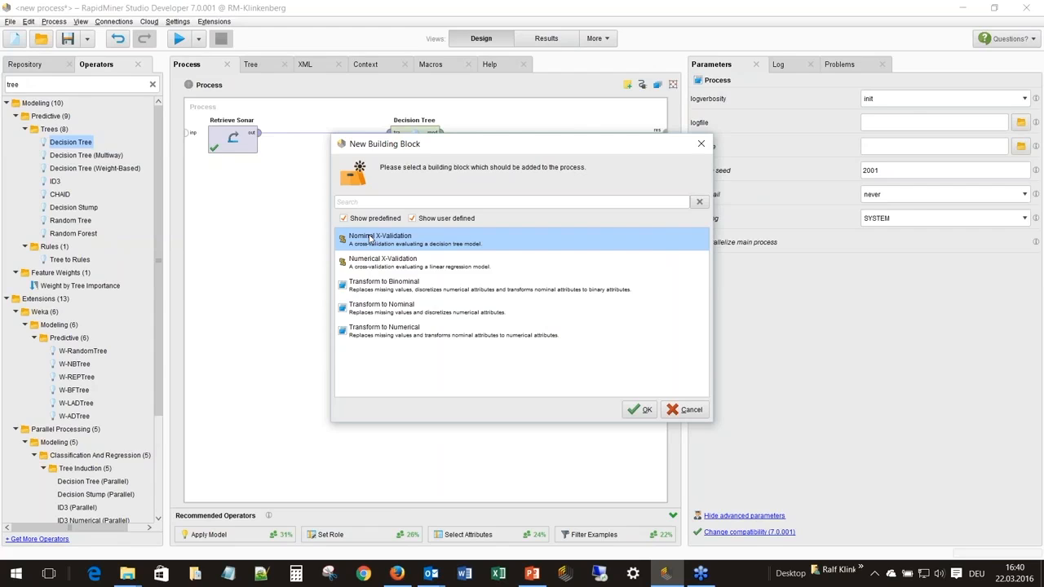
key("Down")
key("Up")
left_click(639, 409)
- Wire the Validation operator between Retrieve Sonar and the result port, and move the Decision Tree operator out of the flow below it
left_click_drag(214, 175, 288, 204)
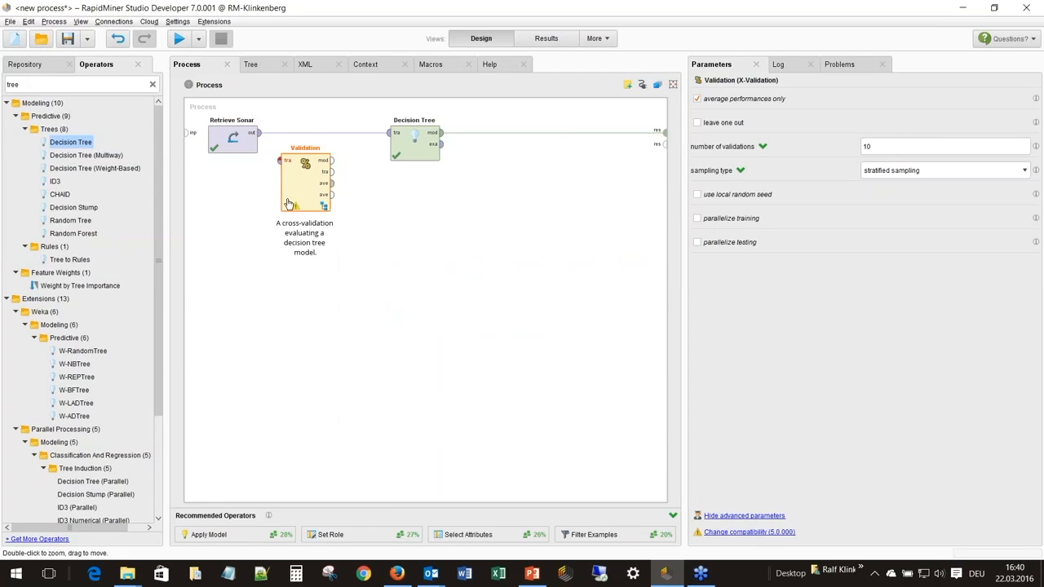
left_click_drag(258, 133, 279, 161)
left_click_drag(414, 143, 378, 254)
left_click_drag(304, 174, 662, 131)
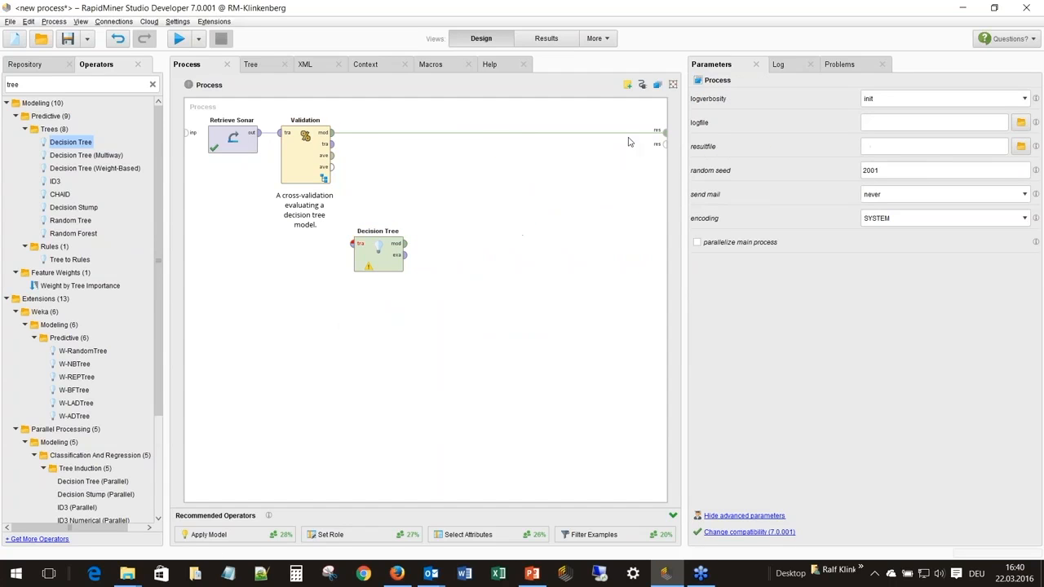
- Inspect the Validation operator's training and testing subprocesses, including the Decision Tree, Apply Model and Performance operators, and return to the main process
double_click(313, 166)
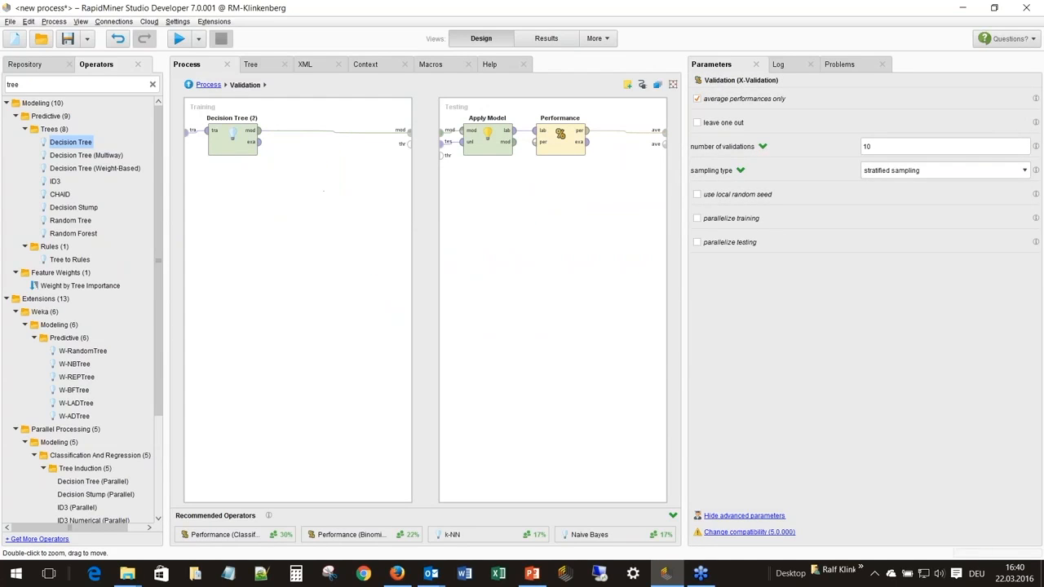
left_click(226, 153)
left_click_drag(226, 152, 226, 155)
left_click(490, 147)
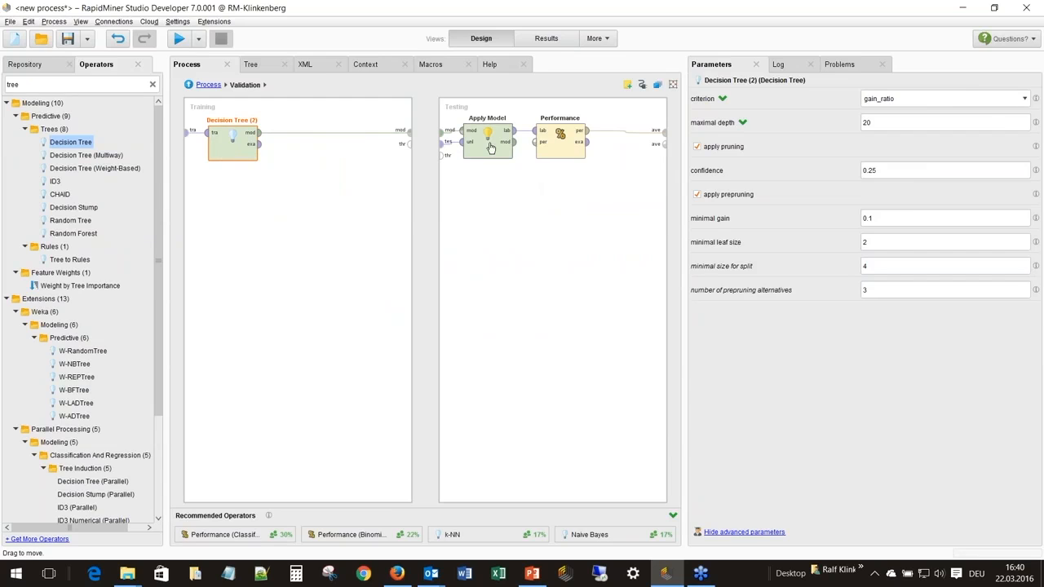
left_click(564, 144)
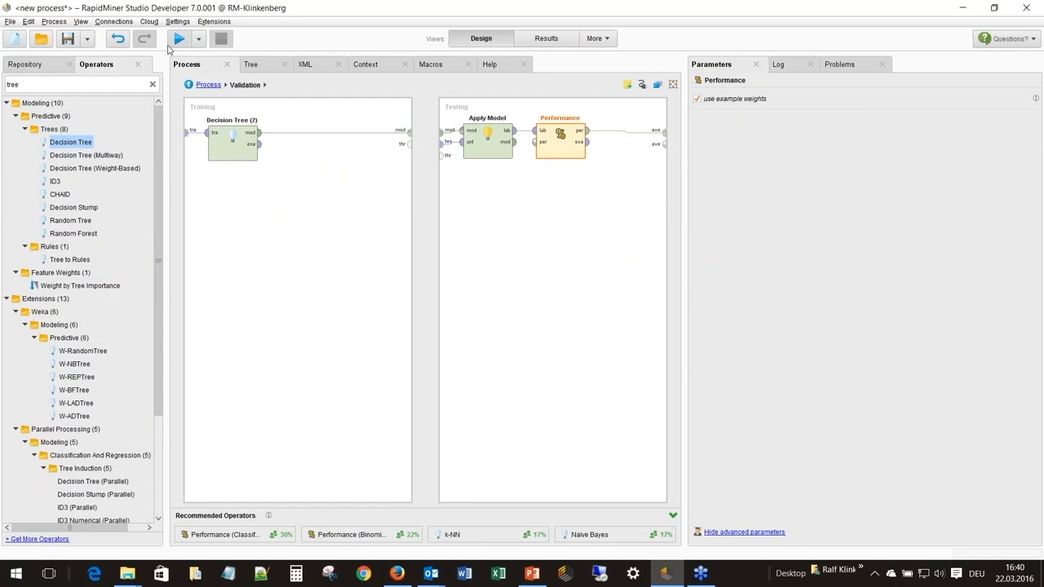
left_click(194, 86)
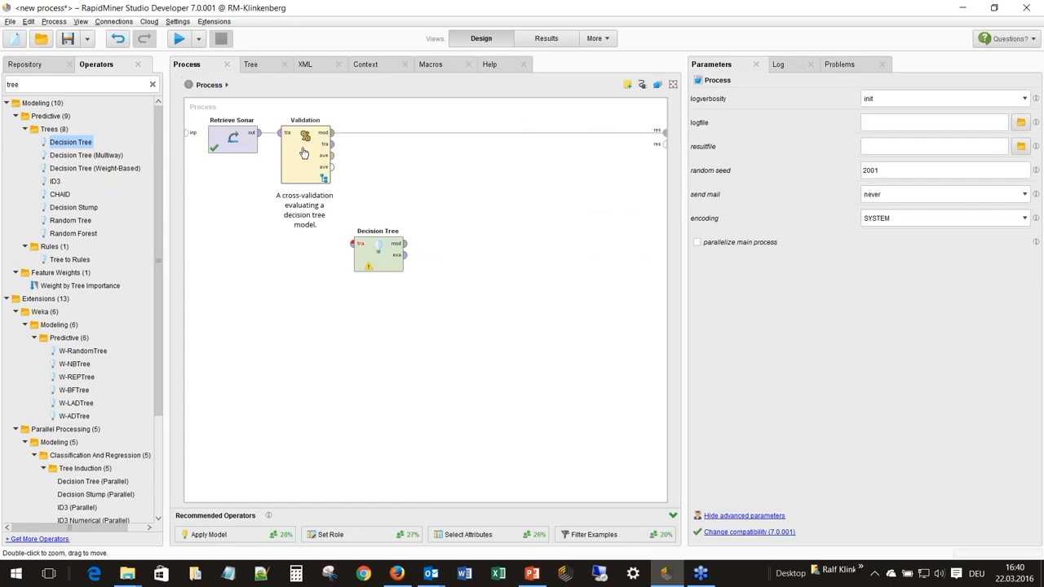
- Delete the unconnected Decision Tree operator and connect Validation's training set and first averaged performance outputs to result ports
left_click(364, 260)
key("Delete")
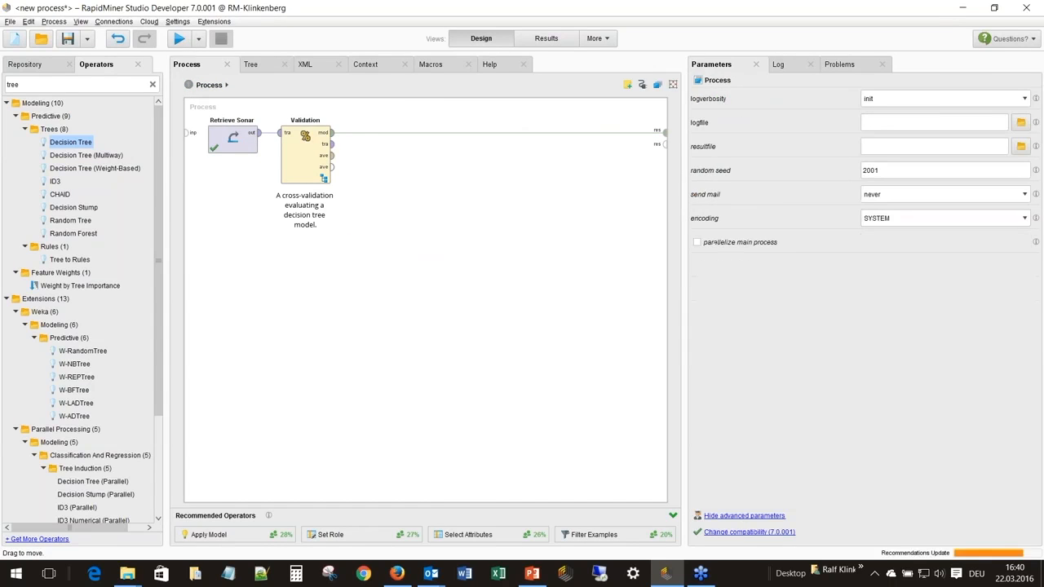
left_click_drag(332, 144, 666, 141)
left_click(411, 170)
left_click_drag(332, 155, 666, 153)
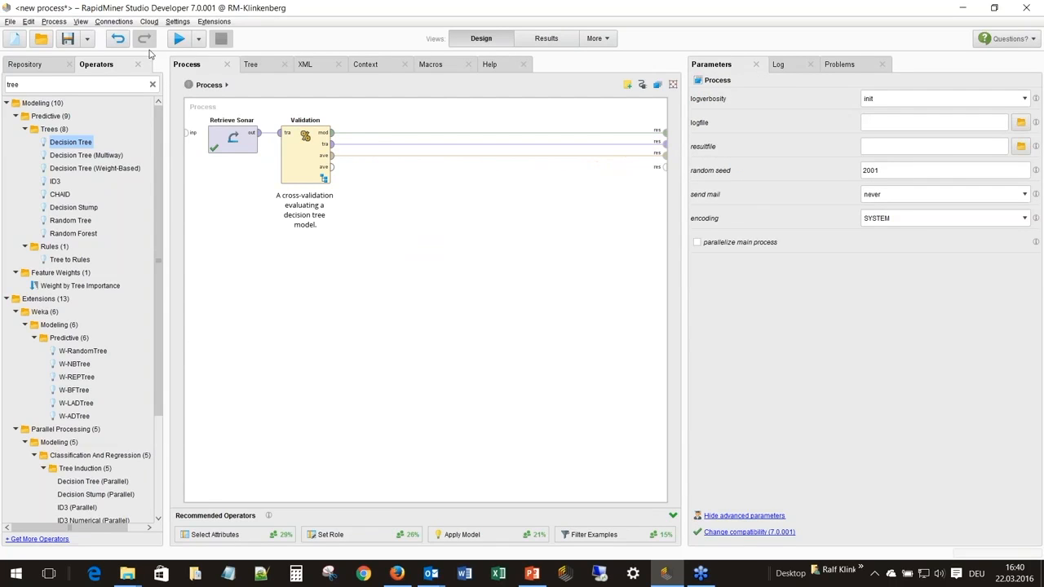
- Run the cross-validation process and examine the true Rock and true Mine columns of the accuracy confusion matrix
left_click(179, 39)
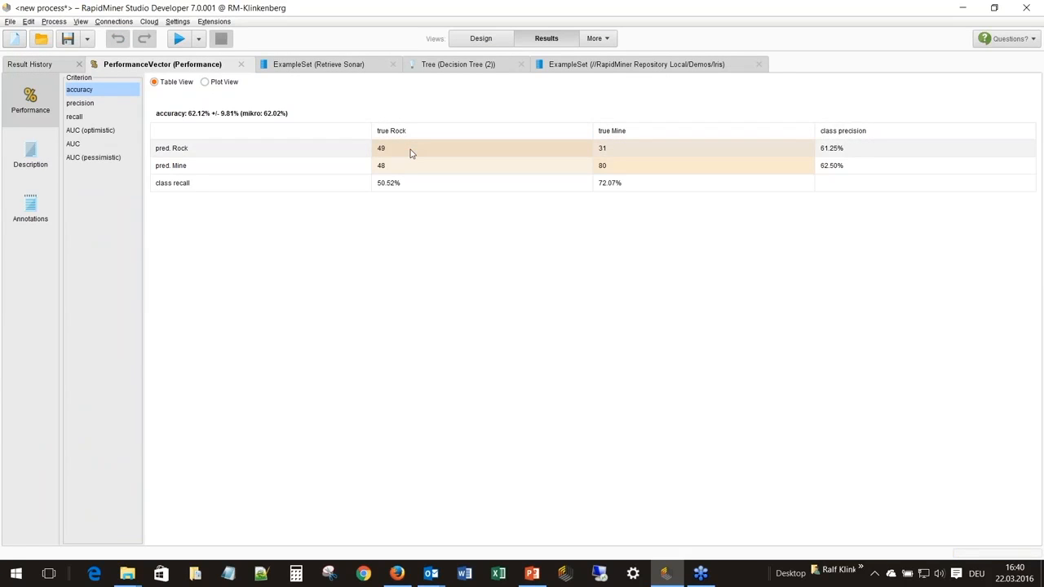
left_click_drag(412, 135, 416, 186)
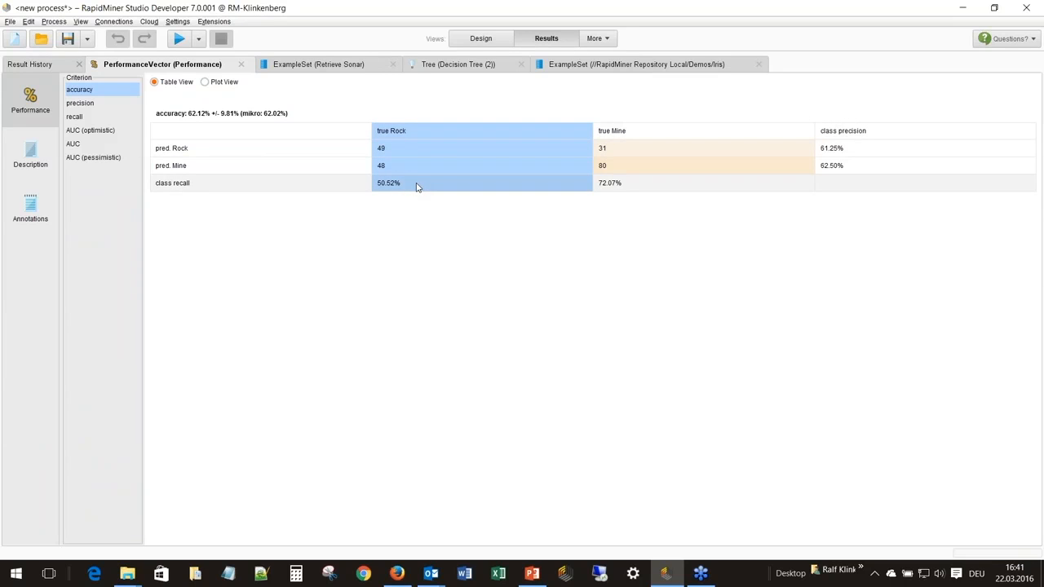
left_click_drag(625, 135, 630, 187)
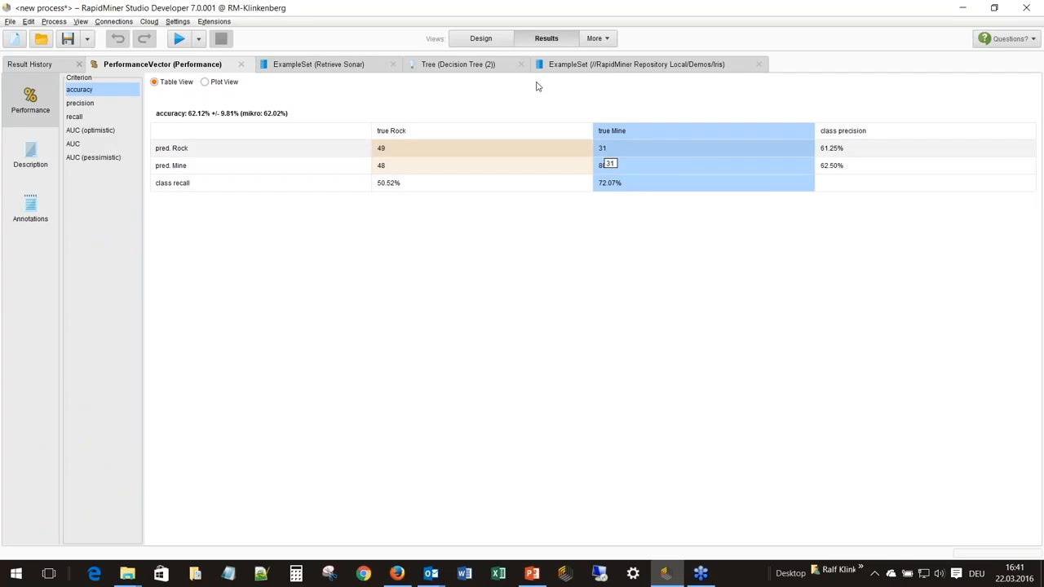
- Return to the process design and insert a Discretize by Frequency operator between Retrieve Sonar and Validation, spacing Validation to fit
left_click(479, 39)
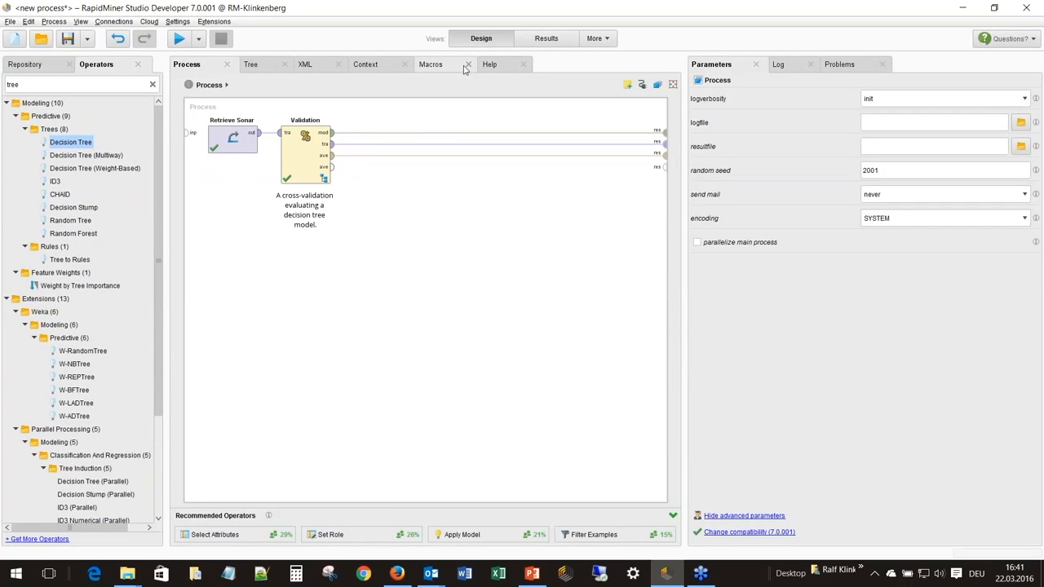
left_click_drag(323, 146, 468, 145)
left_click(96, 85)
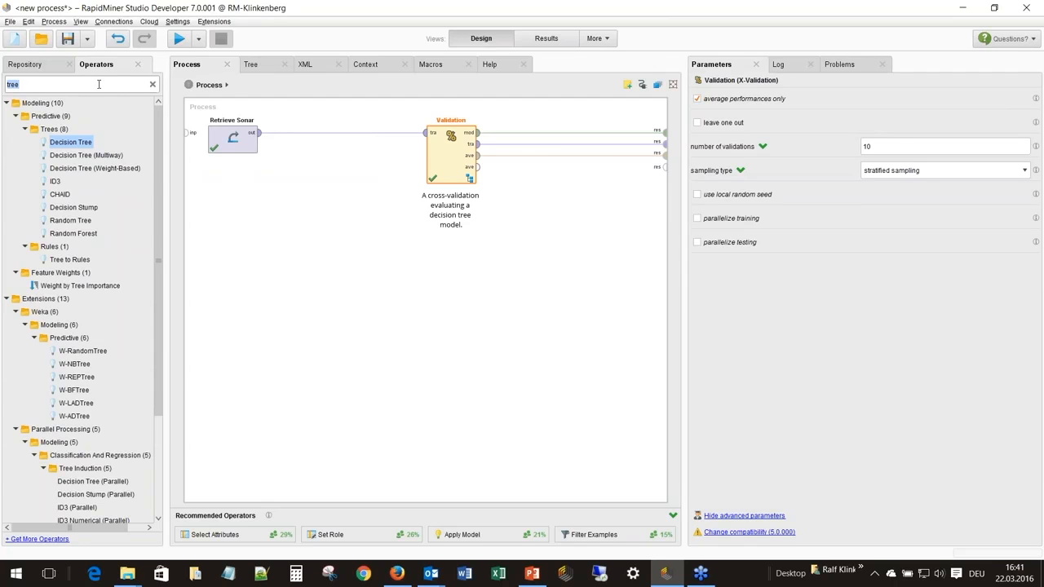
type("dis")
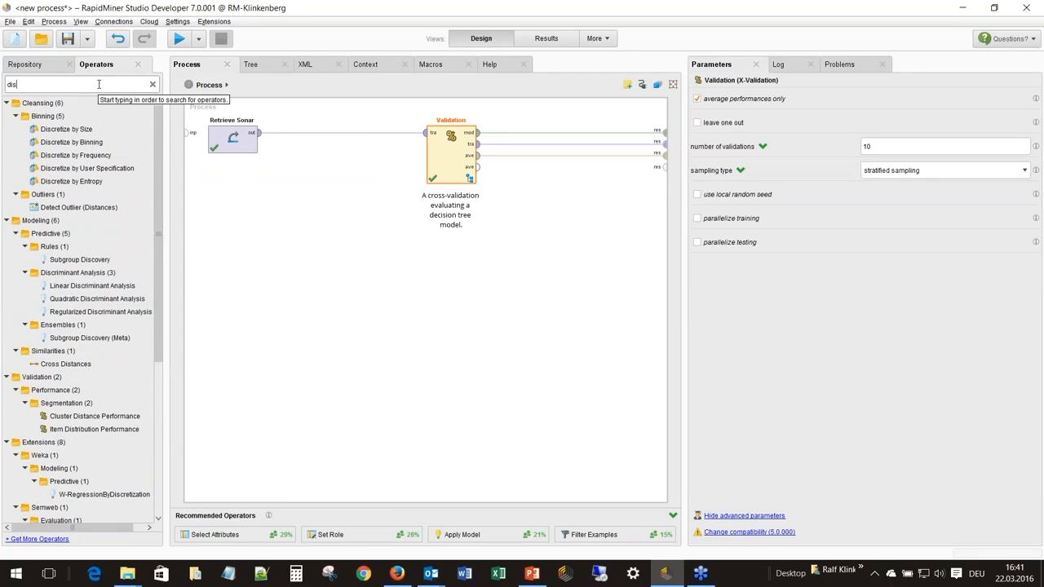
left_click_drag(82, 155, 334, 140)
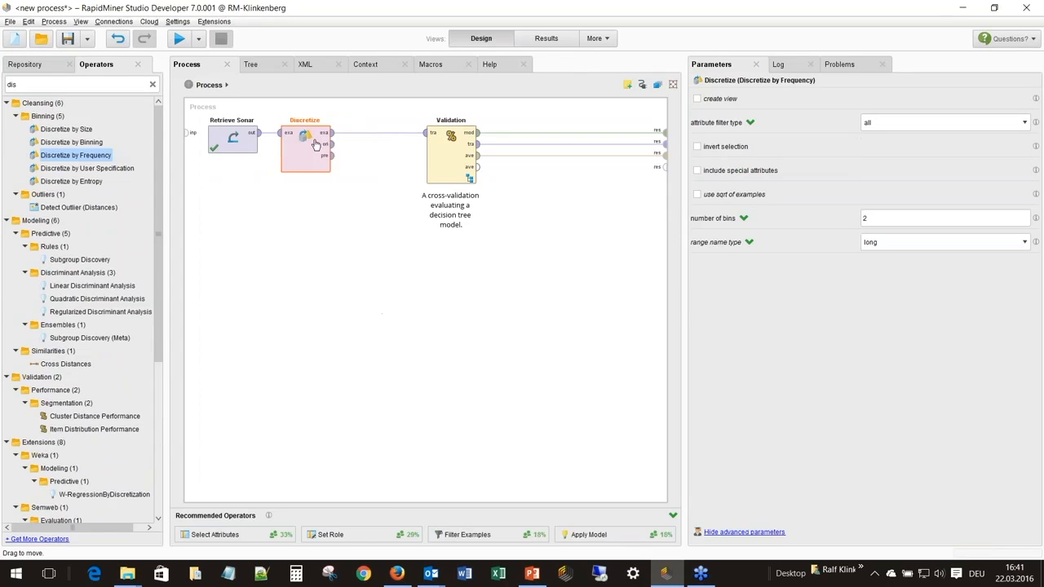
left_click_drag(447, 155, 411, 156)
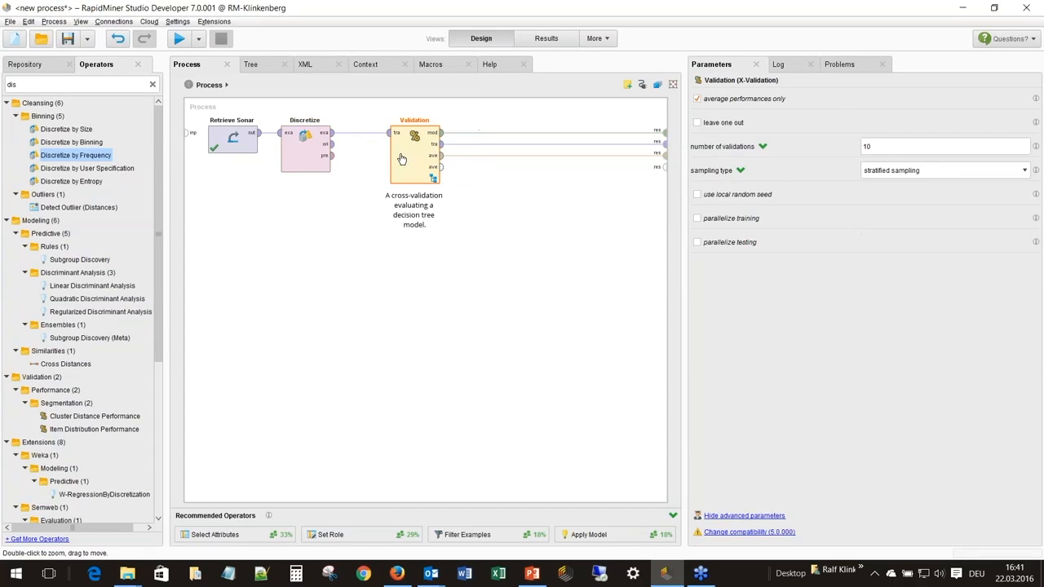
- Set the Discretize operator's number of bins to 3
left_click(330, 163)
left_click(989, 218)
key("BackSpace")
type("3")
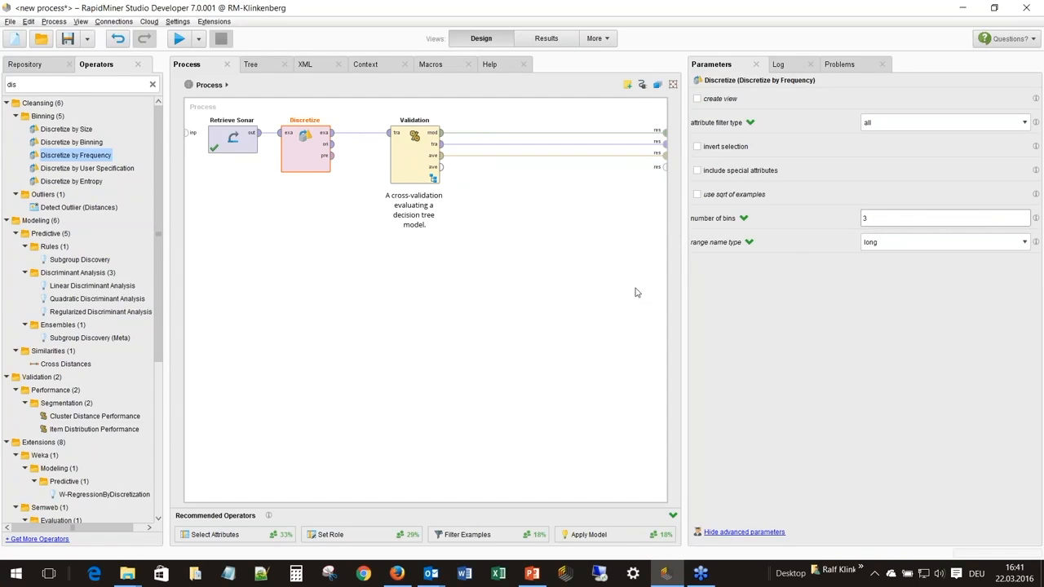
- Rerun the process with discretized data and examine the class recall for Rock and Mine in the confusion matrix
left_click(179, 41)
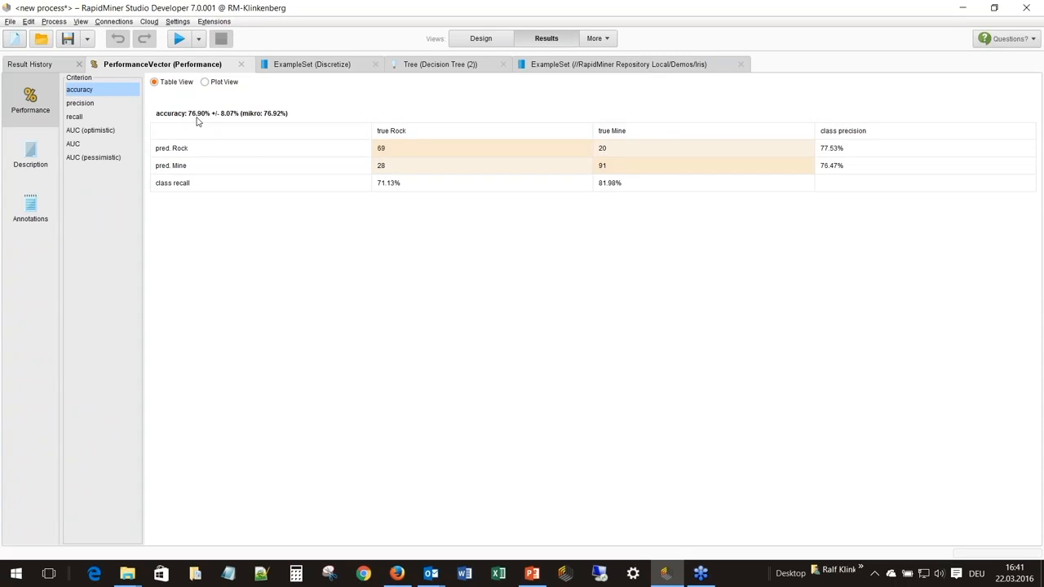
mouse_move(402, 188)
left_mouse_down()
mouse_move(401, 143)
mouse_move(399, 191)
left_mouse_up()
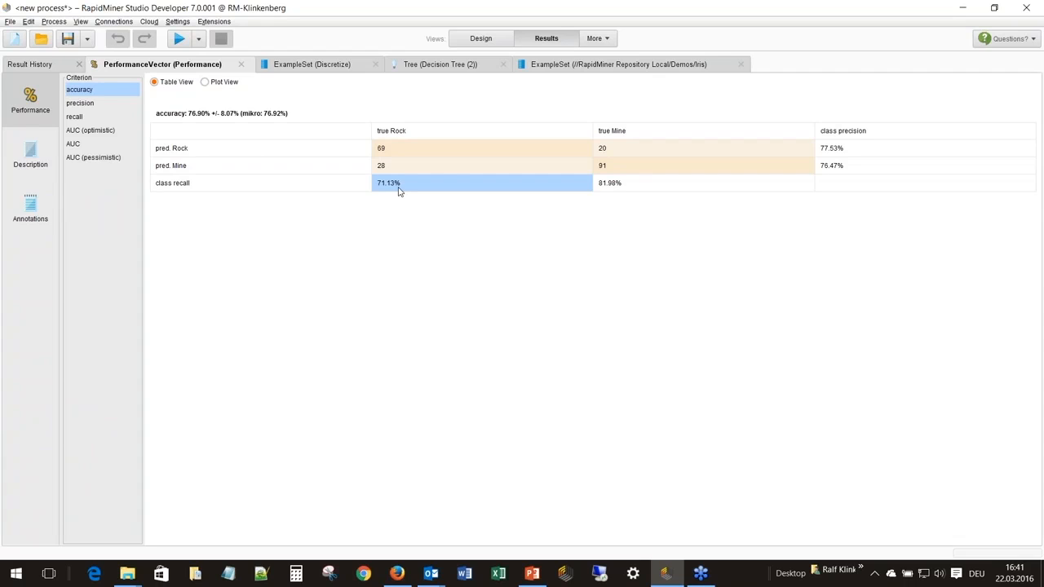
left_click_drag(601, 133, 602, 194)
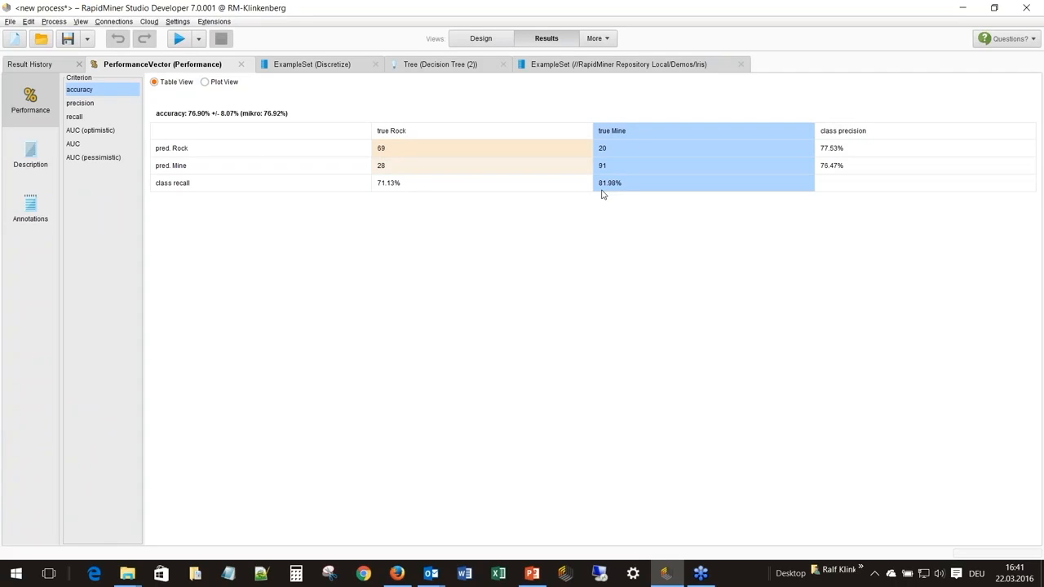
- Return to the process design, review the operators in the flow and move Validation right beside Discretize
left_click(474, 41)
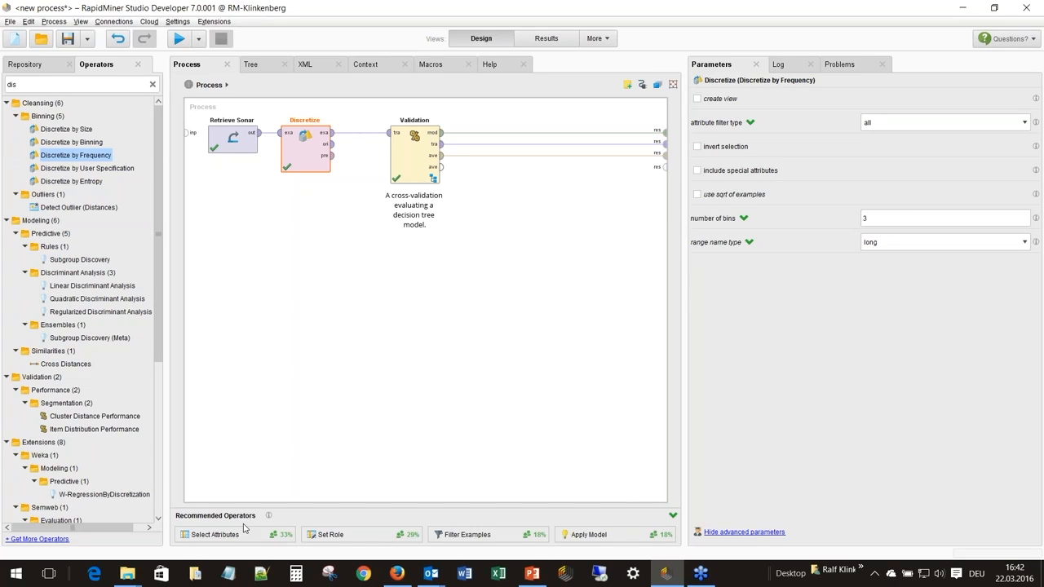
left_click(228, 140)
left_click(303, 145)
left_click(410, 157)
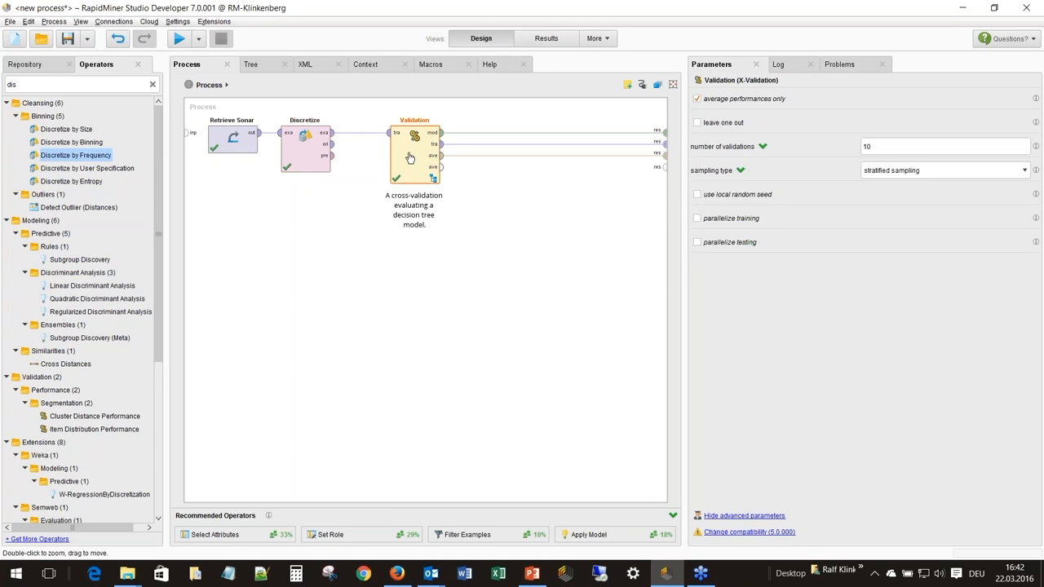
left_click_drag(410, 158, 373, 157)
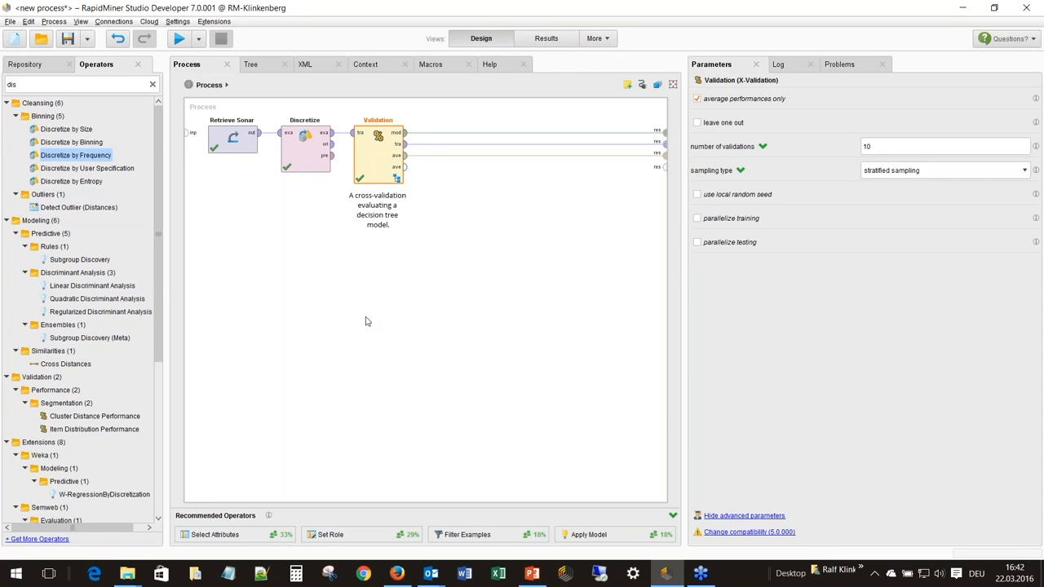
left_click(332, 303)
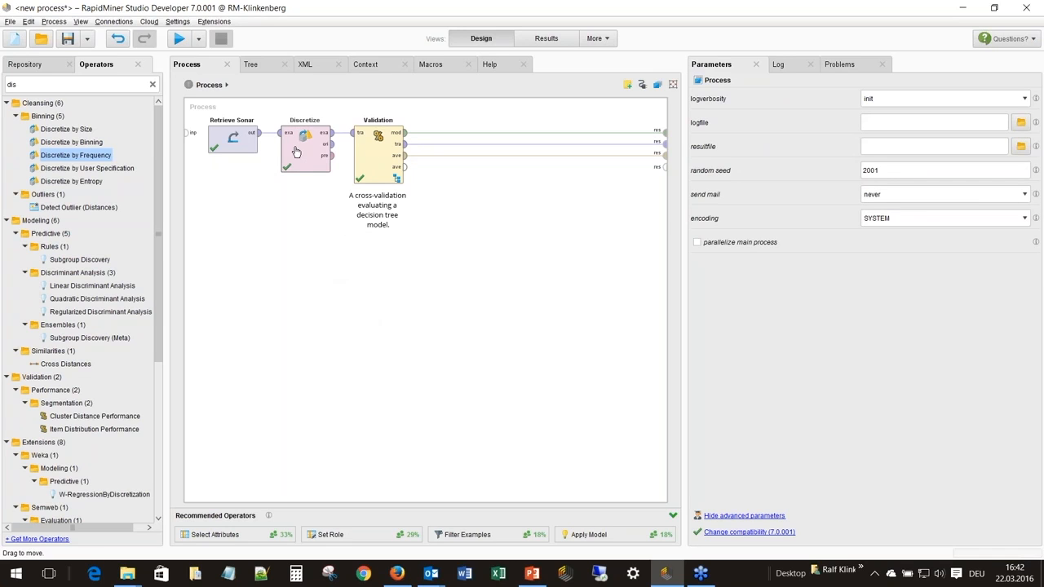
left_click_drag(238, 535, 243, 537)
left_click_drag(227, 533, 225, 536)
- Open the Validation subprocess and examine the community usage statistics for the Decision Tree's criterion and maximal depth, dismissing the e-mail notification
double_click(360, 206)
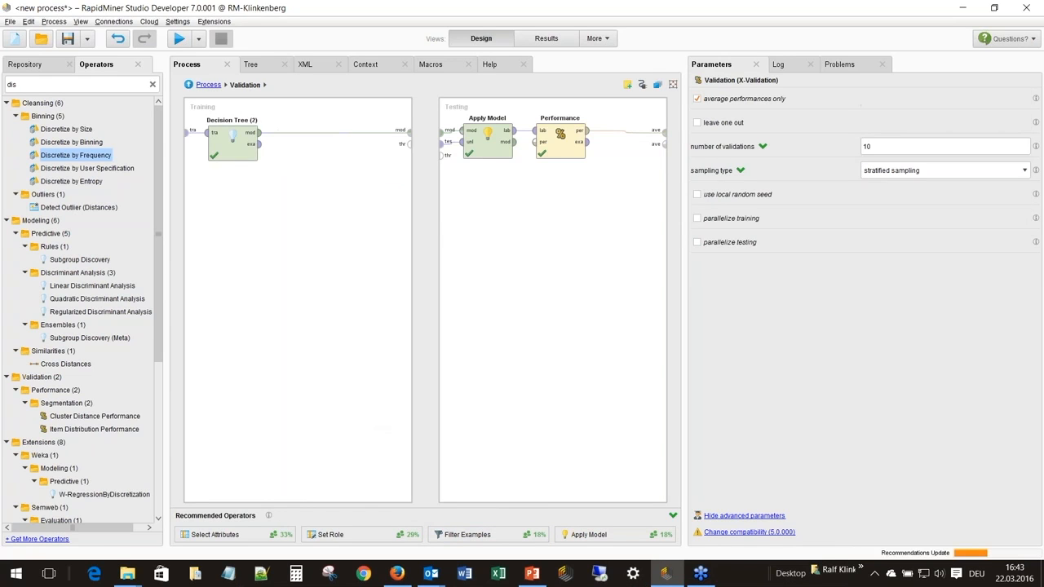
left_click(230, 144)
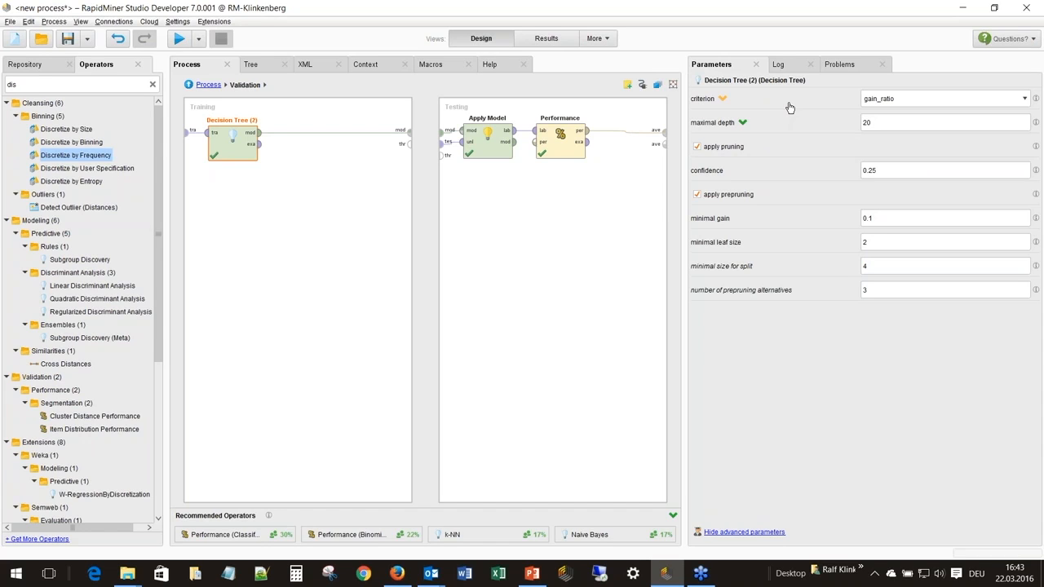
left_click(721, 99)
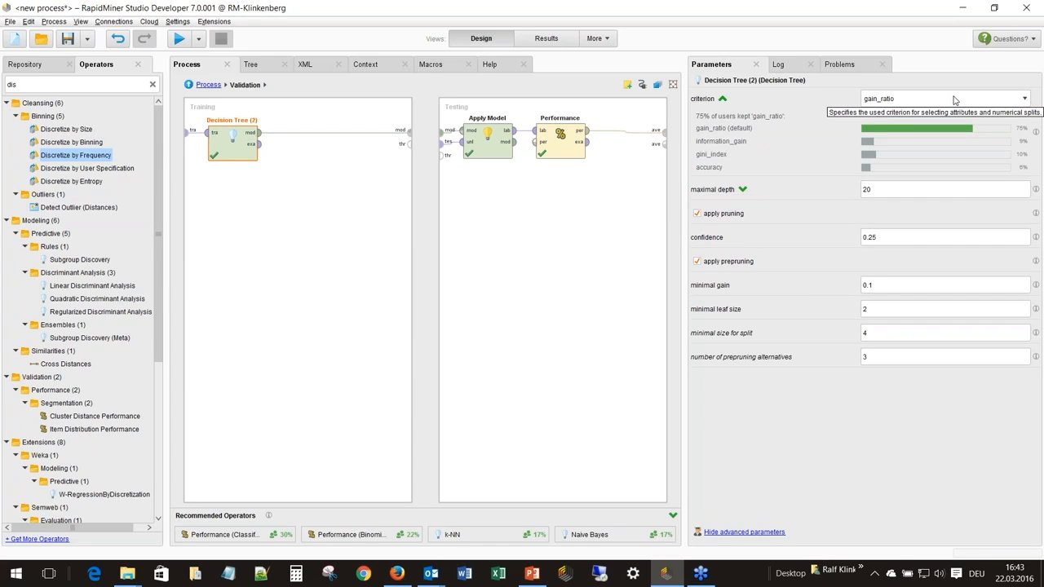
left_click(742, 190)
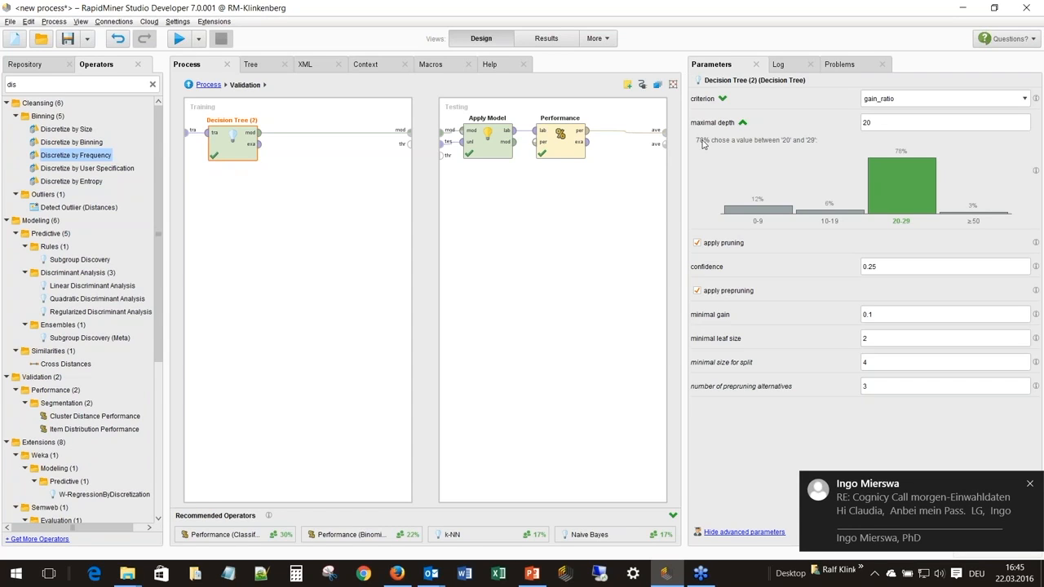
left_click(1029, 485)
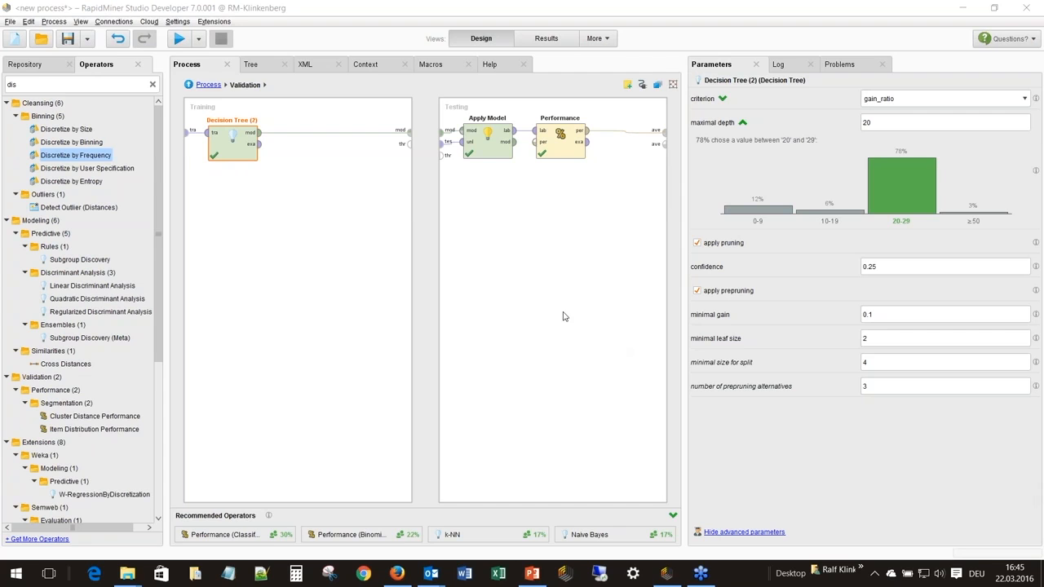
- Clear the operator search filter and expand the Modeling group to view its operator categories
left_click(152, 84)
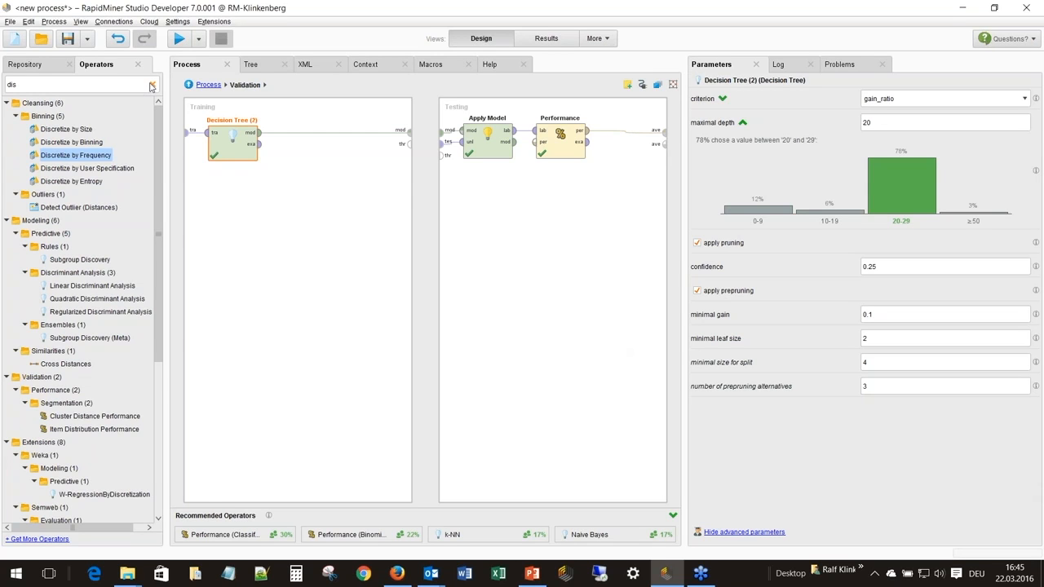
left_click(7, 129)
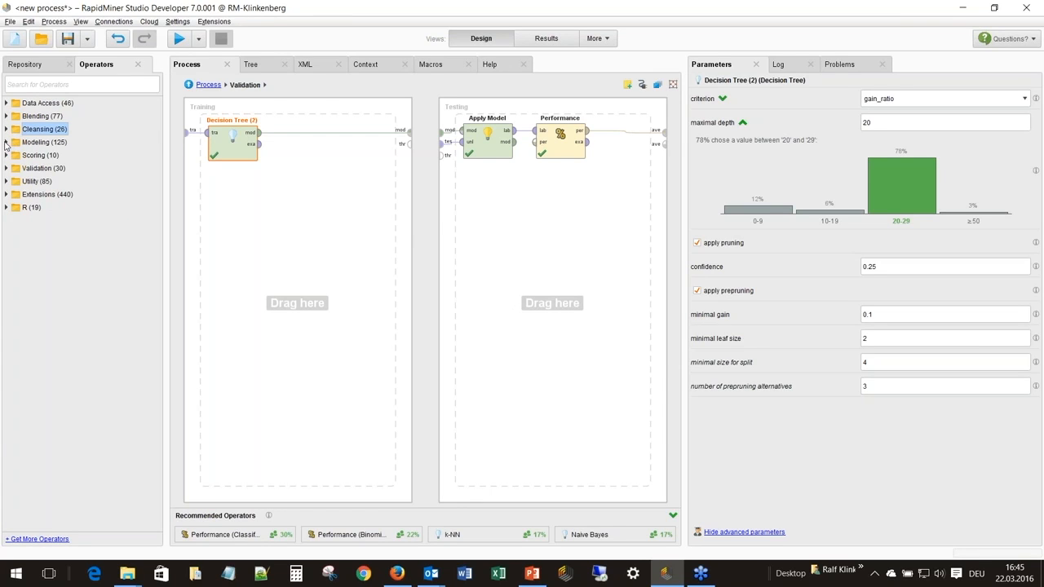
left_click(6, 142)
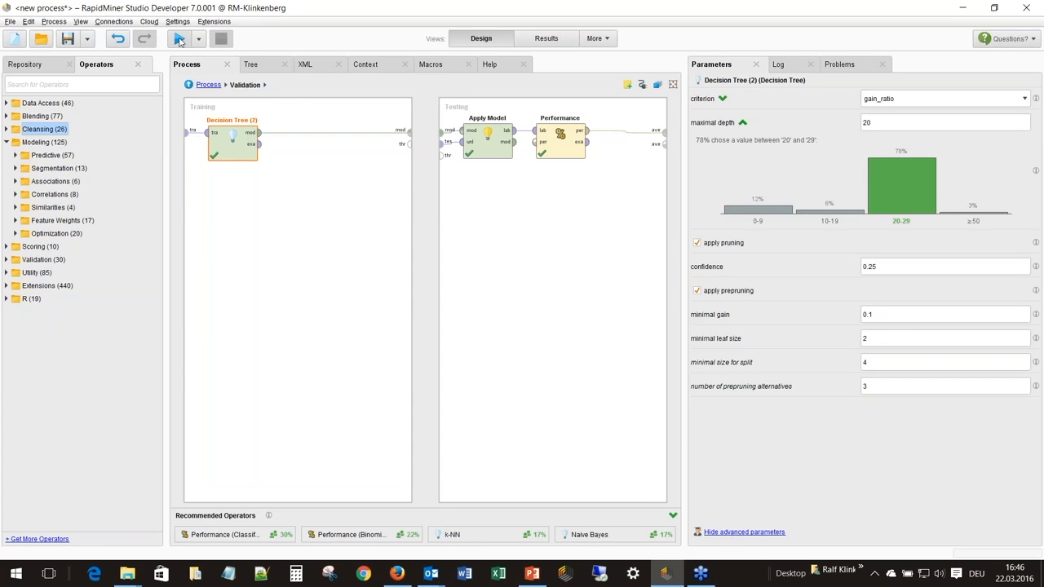
- Open the RapidMiner Marketplace, search for "text" and look through the matching extensions
left_click(210, 23)
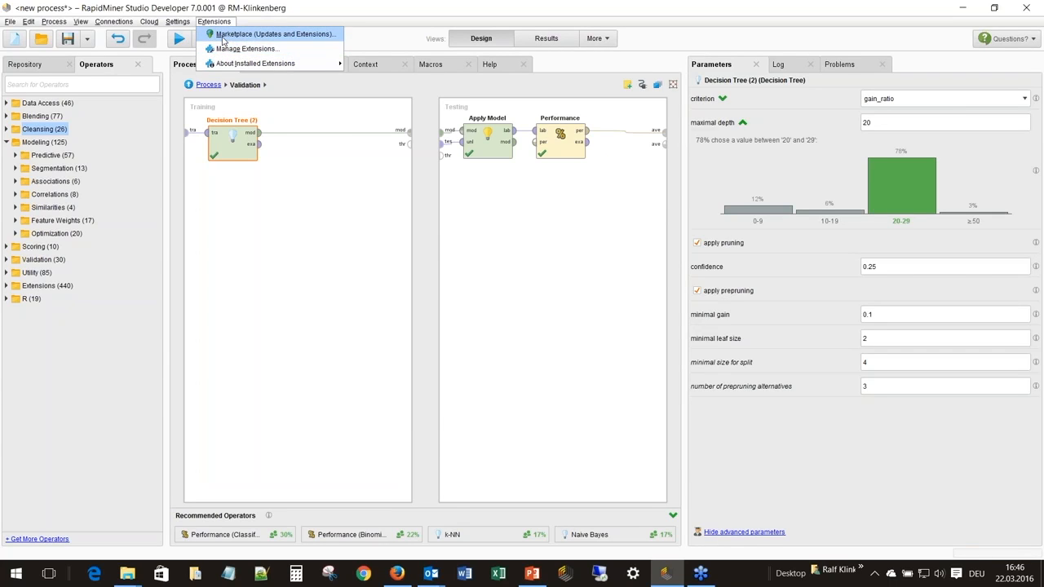
left_click(223, 36)
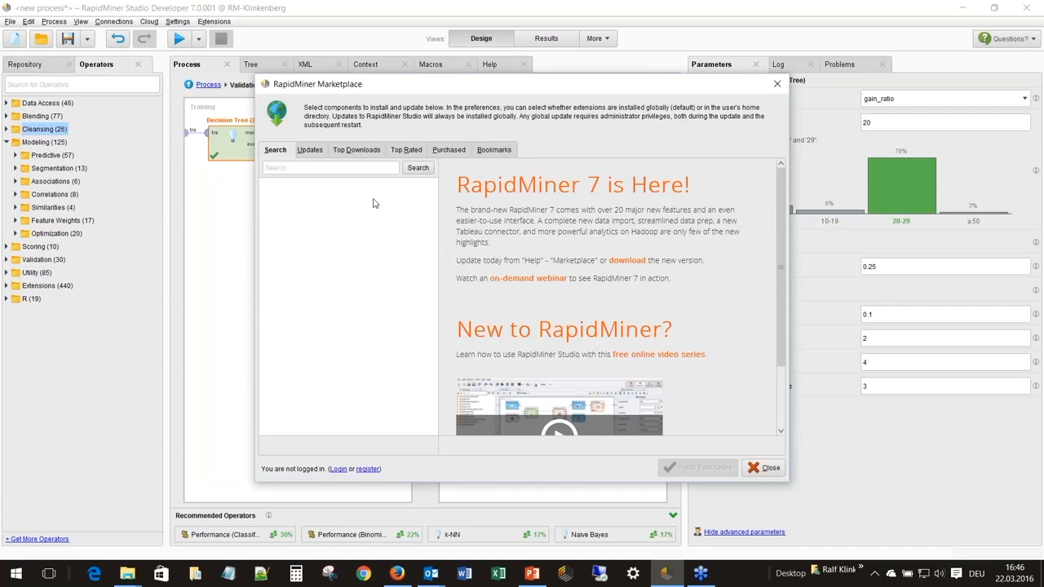
left_click(304, 169)
type("text")
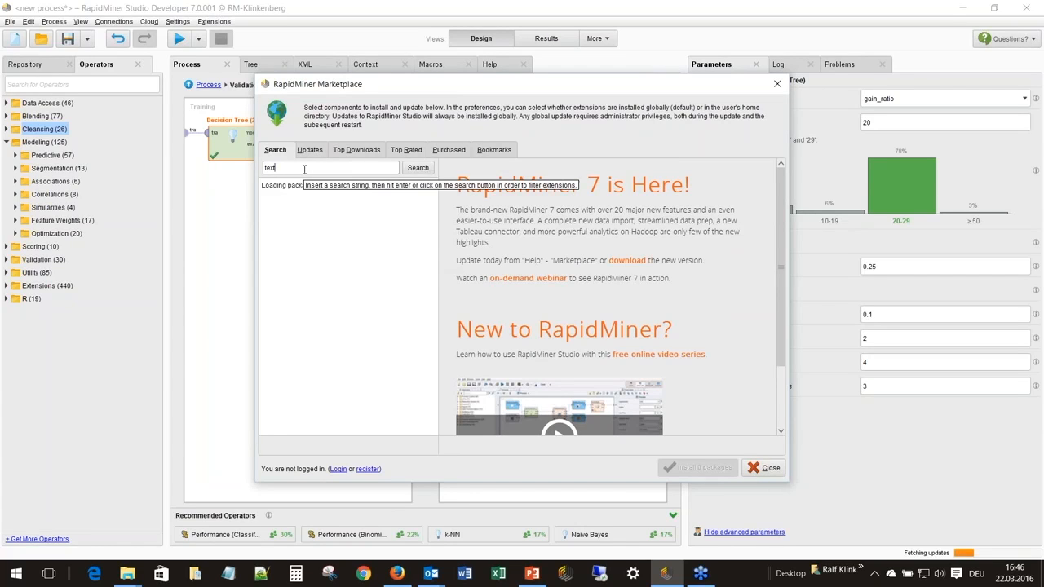
left_click(418, 168)
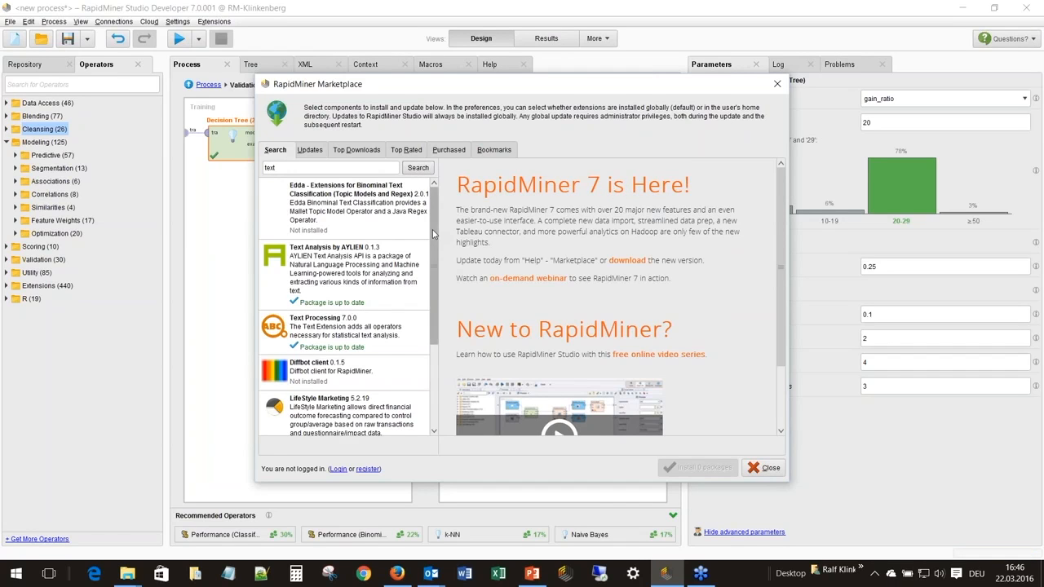
scroll(288, 279, "down", 3)
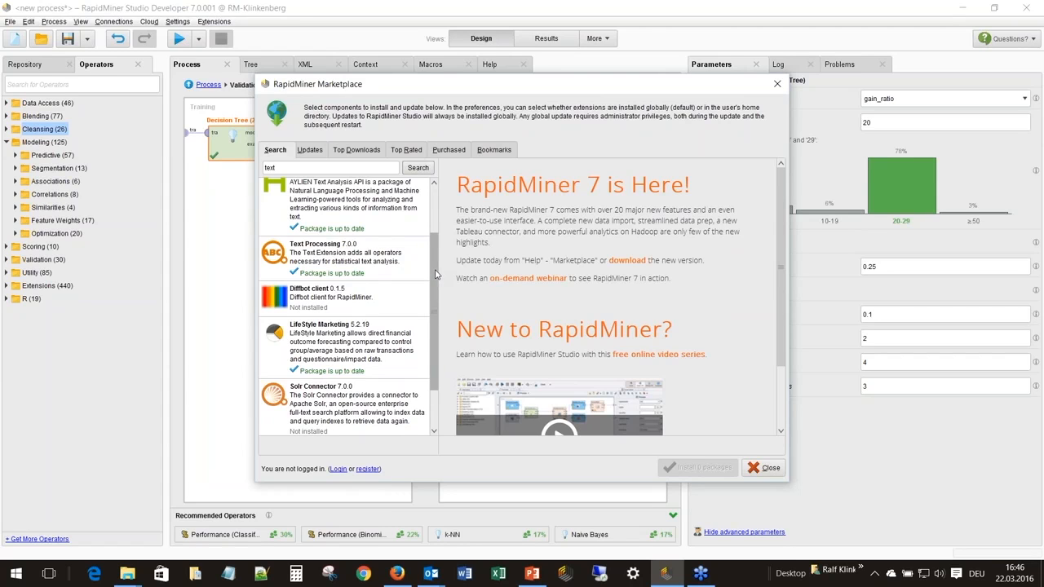
scroll(436, 275, "up", 3)
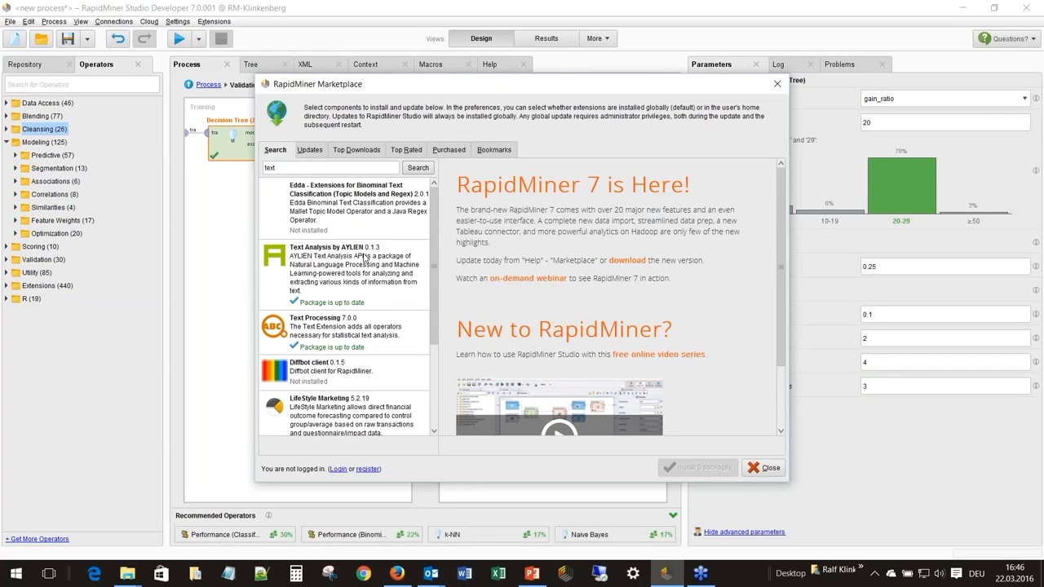
- Search the Marketplace for "script" and view the details of the Python Scripting extension
left_click_drag(281, 167, 263, 167)
type("script")
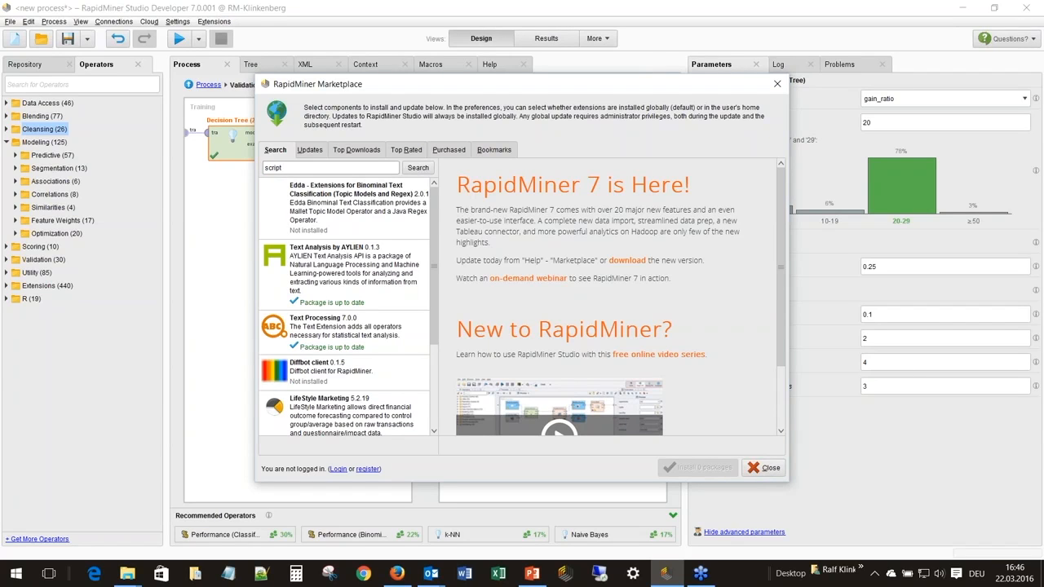
left_click(412, 172)
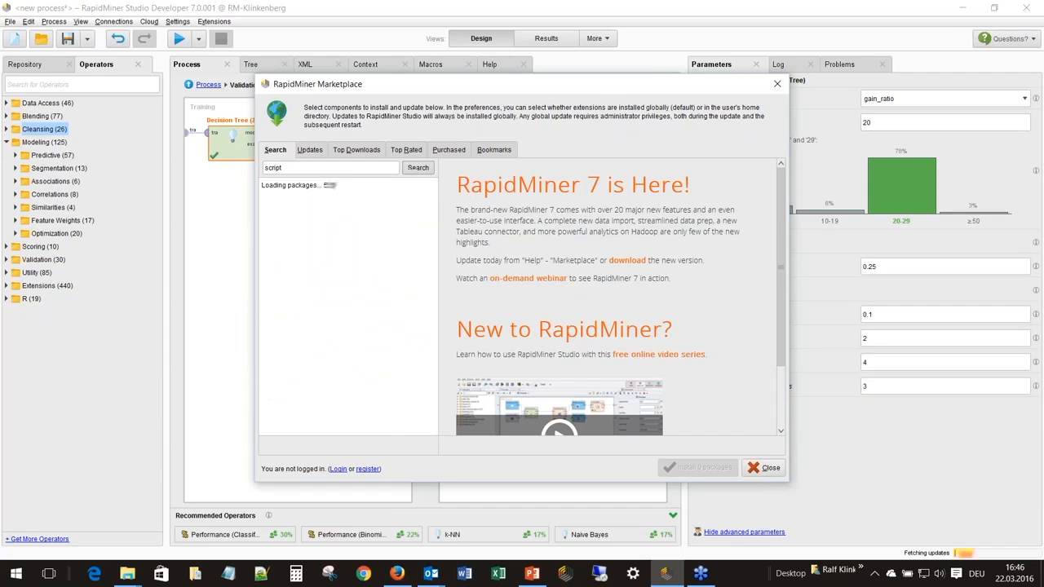
left_click_drag(423, 89, 642, 104)
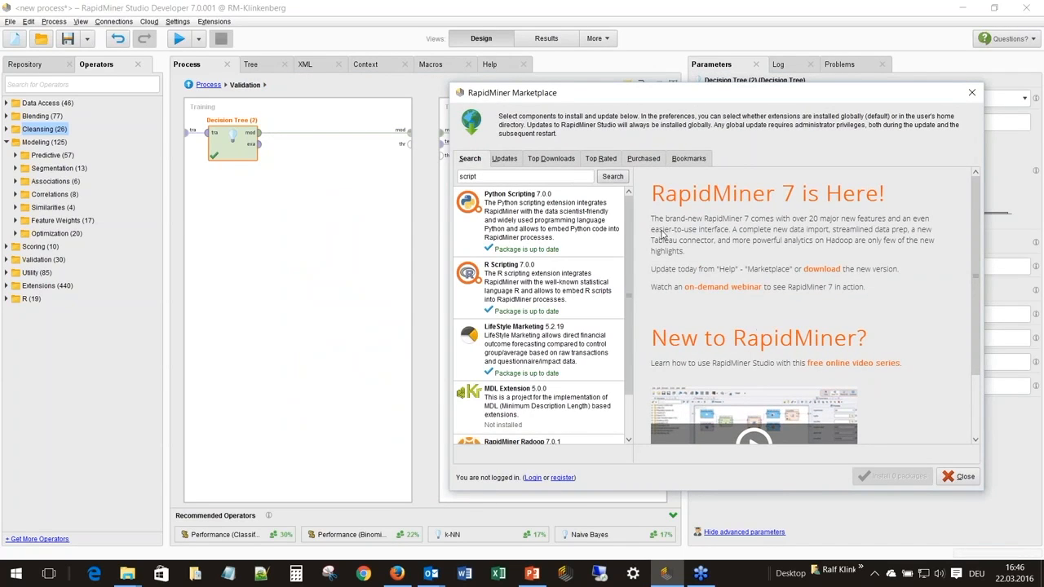
left_click(570, 211)
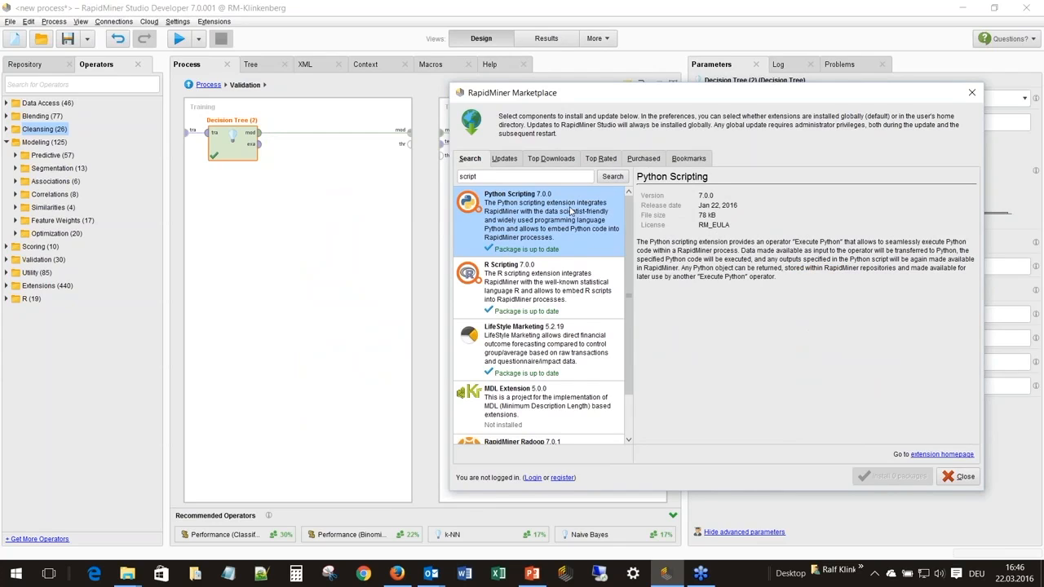